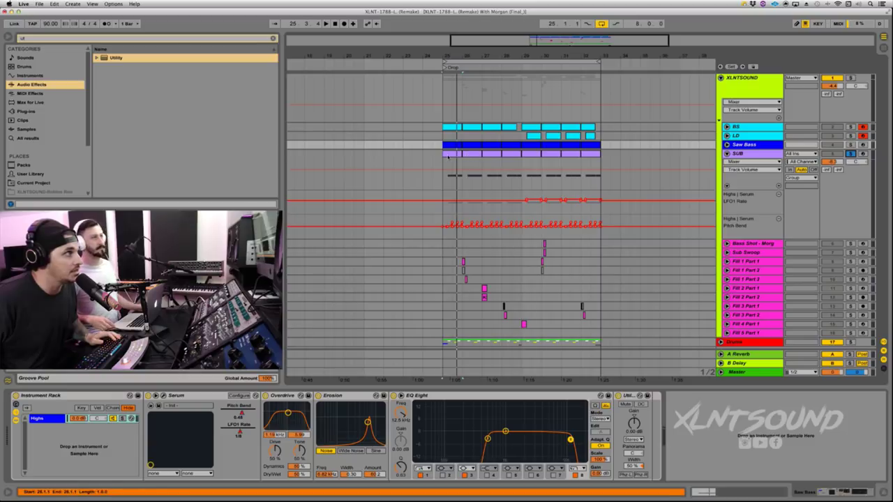
Audition the first bar of the SUB track at bar 25, clear its solo, and fold the track
{"action": "left_click_drag", "start_coordinate": [447, 157], "coordinate": [460, 162]}
{"action": "key", "text": "space"}
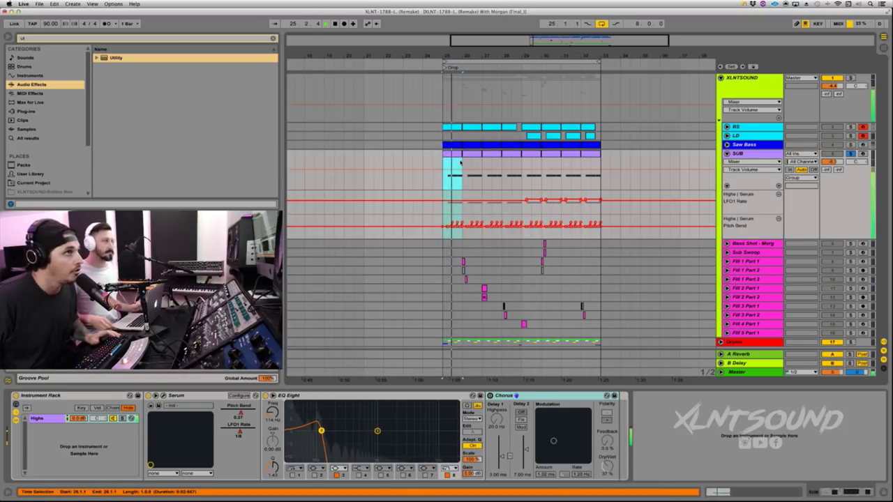
{"action": "left_click", "coordinate": [727, 153]}
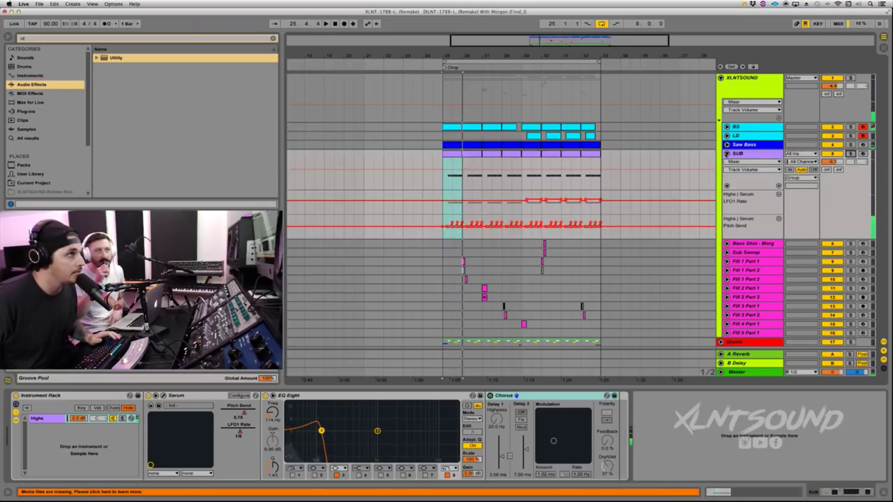
{"action": "left_click", "coordinate": [727, 153]}
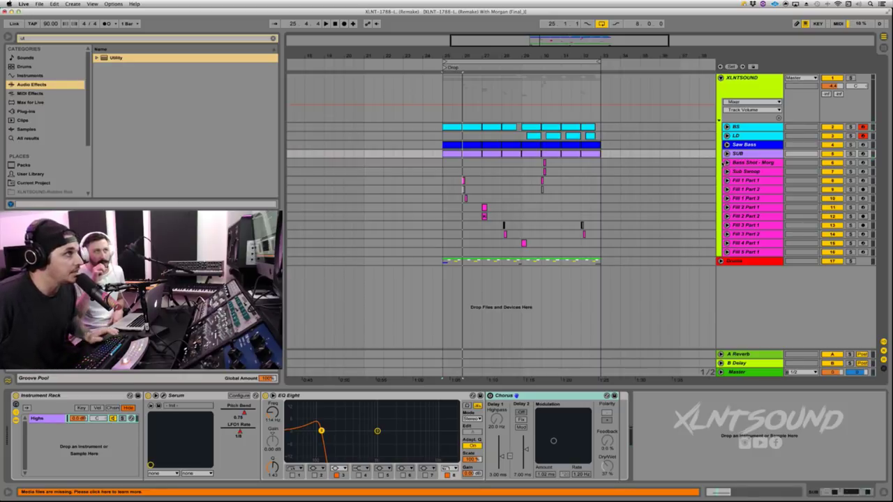
Solo the Bass Shot track, play it from bar 30, and arm it for recording
{"action": "left_click", "coordinate": [727, 161]}
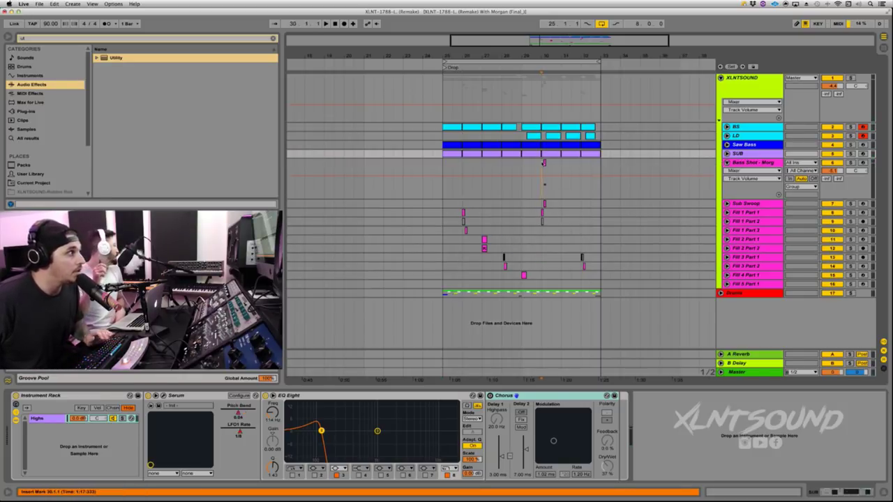
{"action": "left_click", "coordinate": [832, 165]}
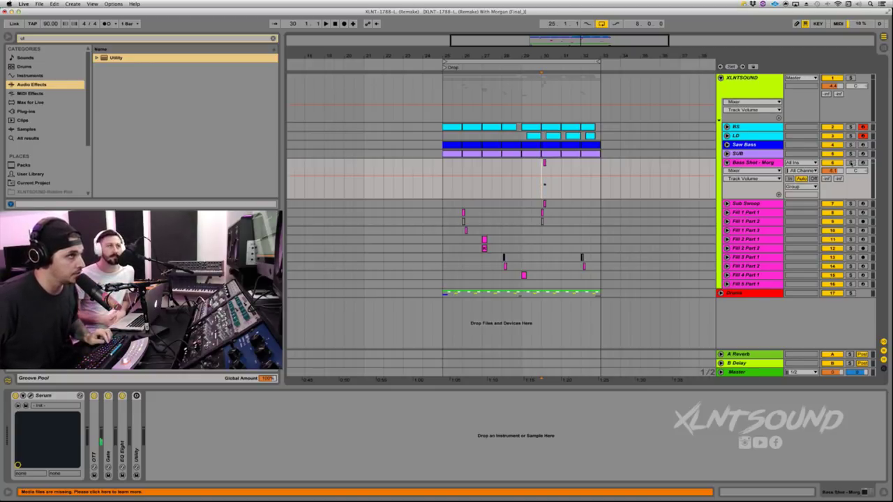
{"action": "left_click", "coordinate": [850, 162]}
{"action": "key", "text": "space"}
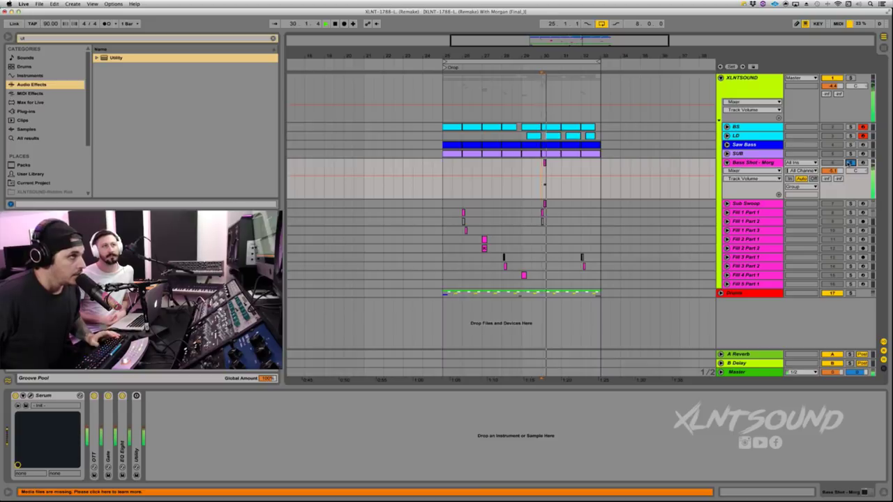
{"action": "left_click", "coordinate": [727, 162]}
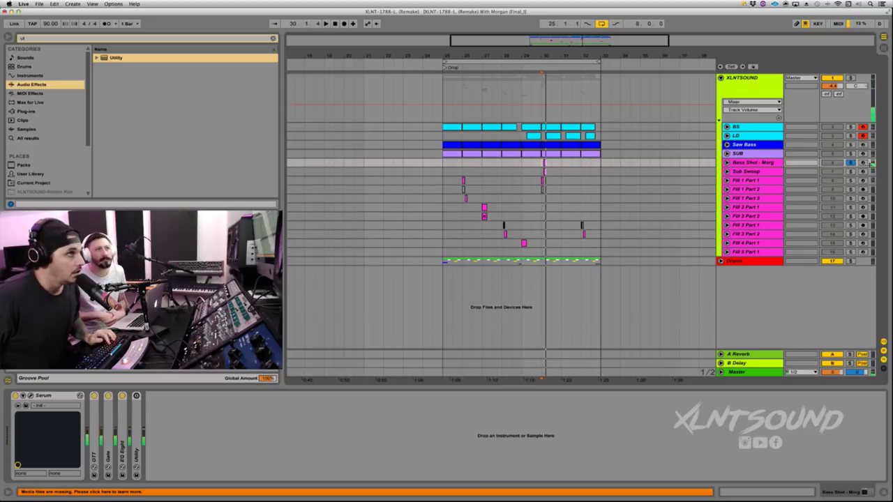
{"action": "left_click", "coordinate": [863, 162]}
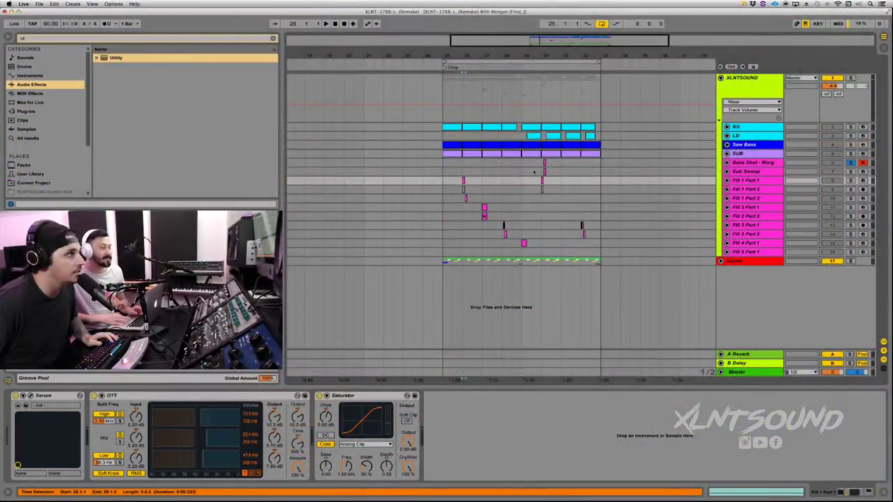
Audition the Sub Swoop track and the Fill 1 Part 1 track in solo, playing the fill from bar 26
{"action": "key", "text": "Up"}
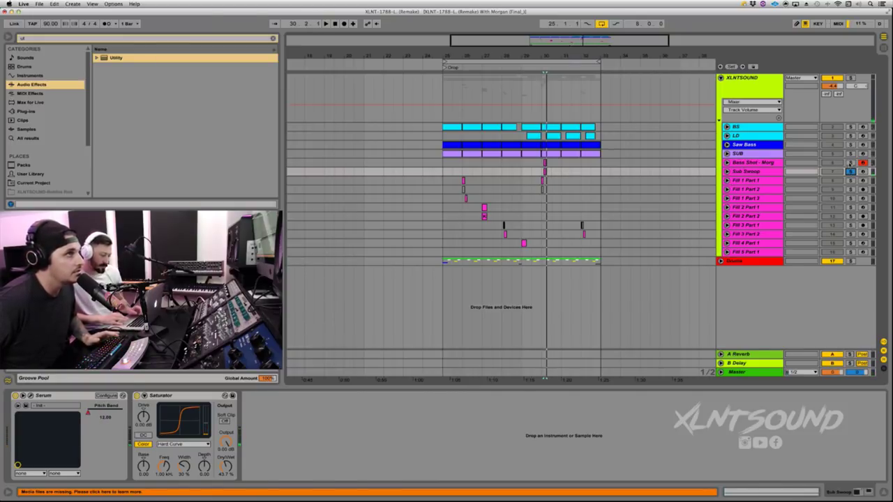
{"action": "left_click", "coordinate": [851, 171]}
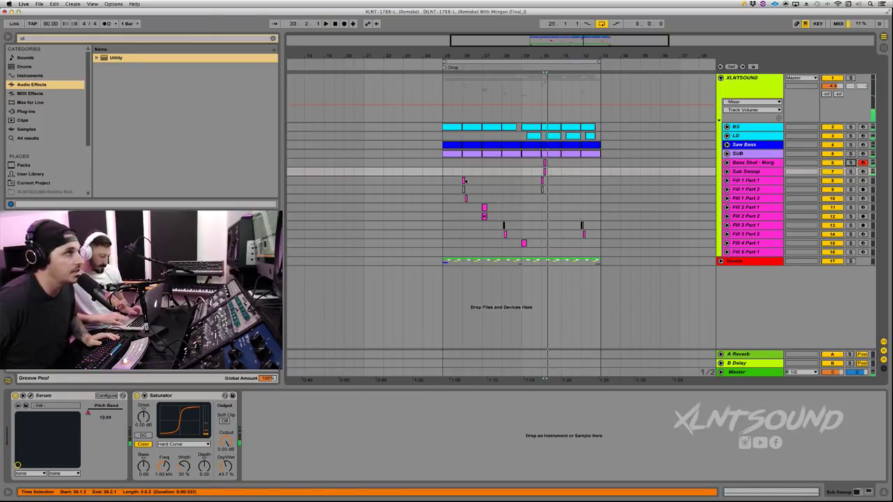
{"action": "left_click", "coordinate": [463, 181]}
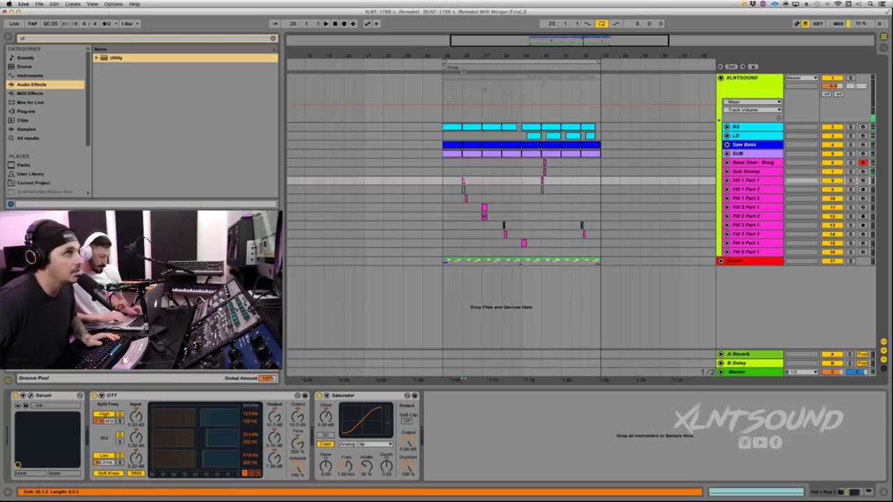
{"action": "left_click", "coordinate": [851, 180]}
{"action": "key", "text": "space"}
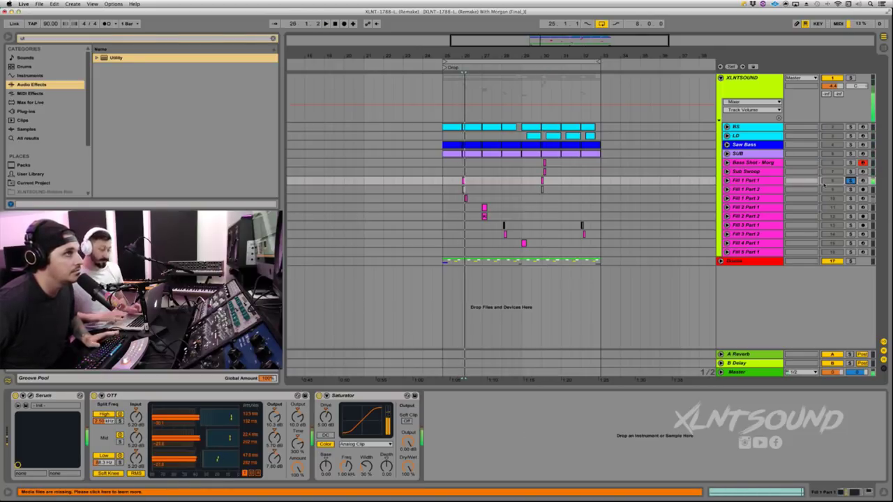
{"action": "left_click", "coordinate": [825, 182]}
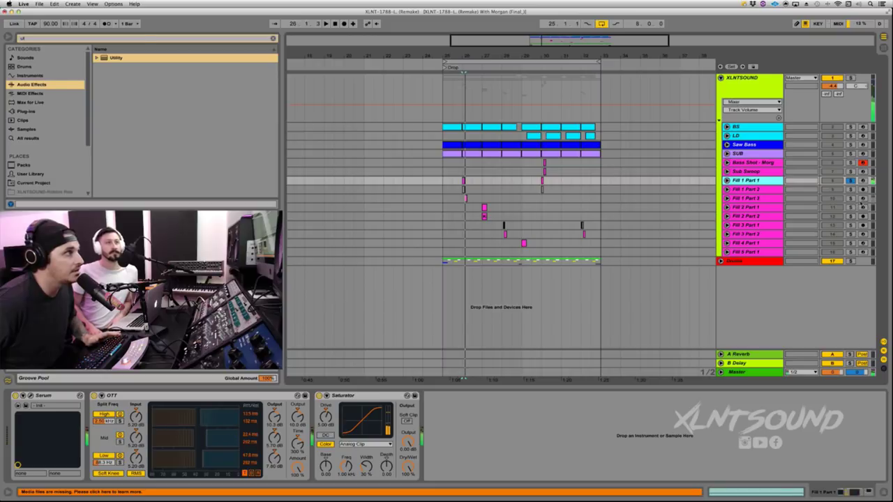
Audition the Fill 1 Part 3 and Fill 2 Part 1 tracks in solo, one after the other
{"action": "left_click", "coordinate": [850, 198]}
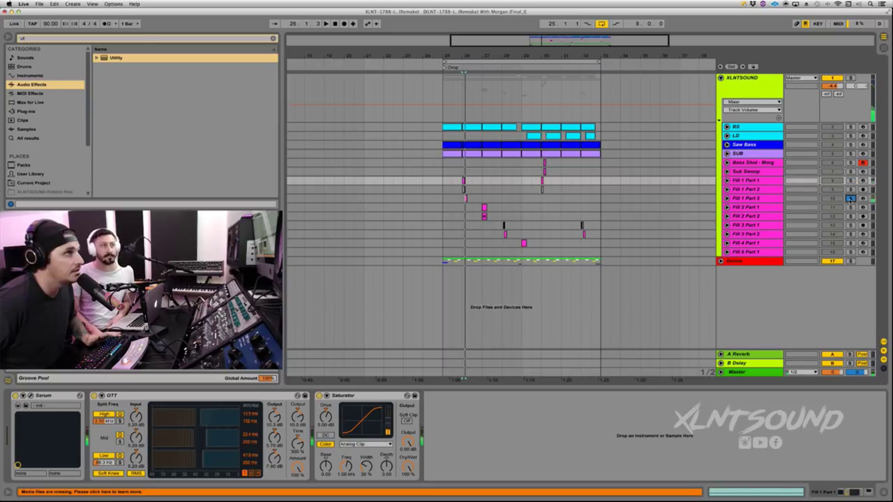
{"action": "left_click", "coordinate": [743, 198]}
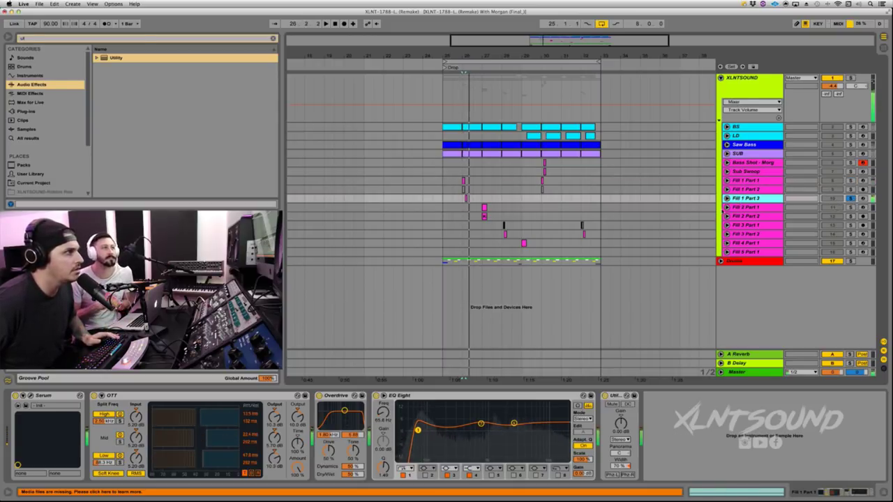
{"action": "key", "text": "Down"}
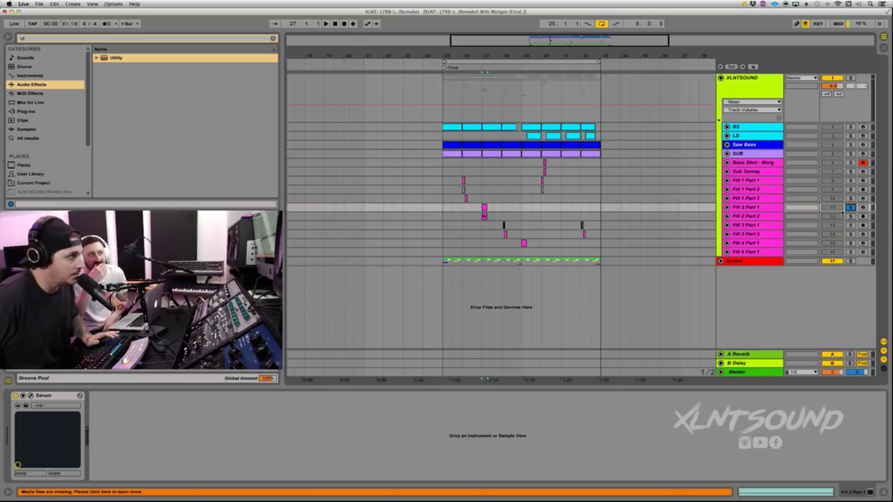
{"action": "key", "text": "space"}
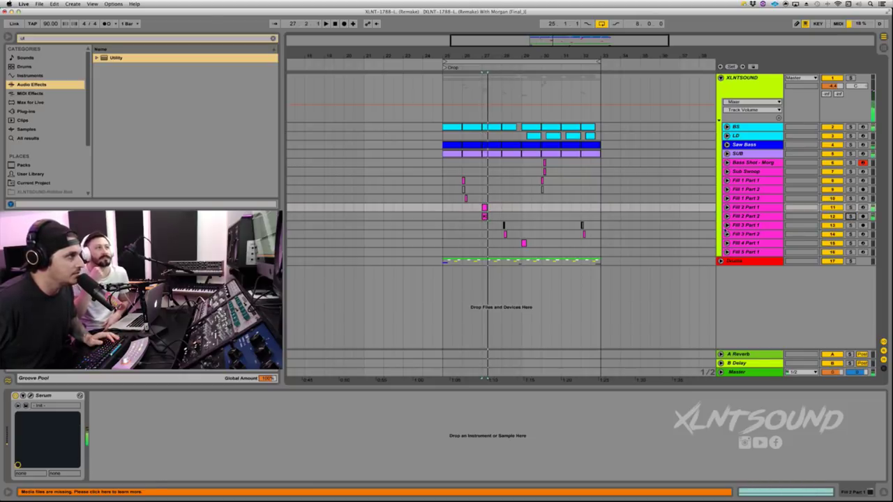
Play the third fill from bar 28, auditioning Fill 3 Part 2 in solo and clearing its solo
{"action": "left_click", "coordinate": [733, 226]}
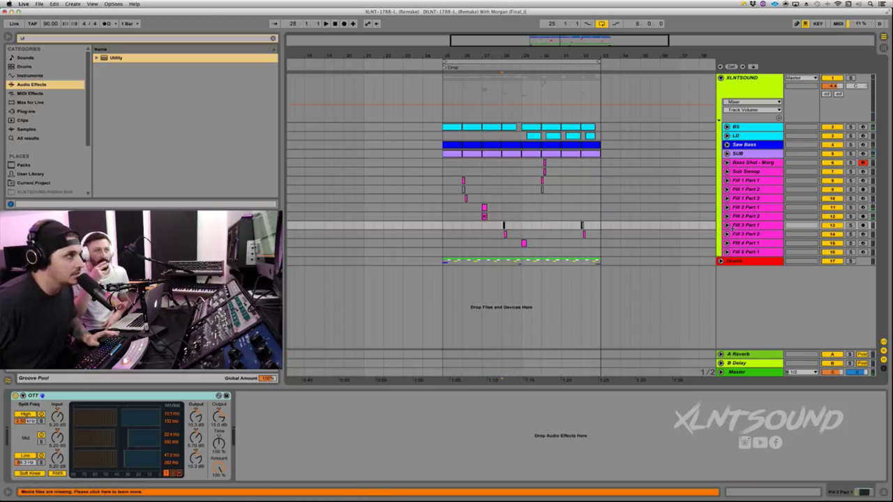
{"action": "key", "text": "space"}
{"action": "left_click", "coordinate": [850, 234]}
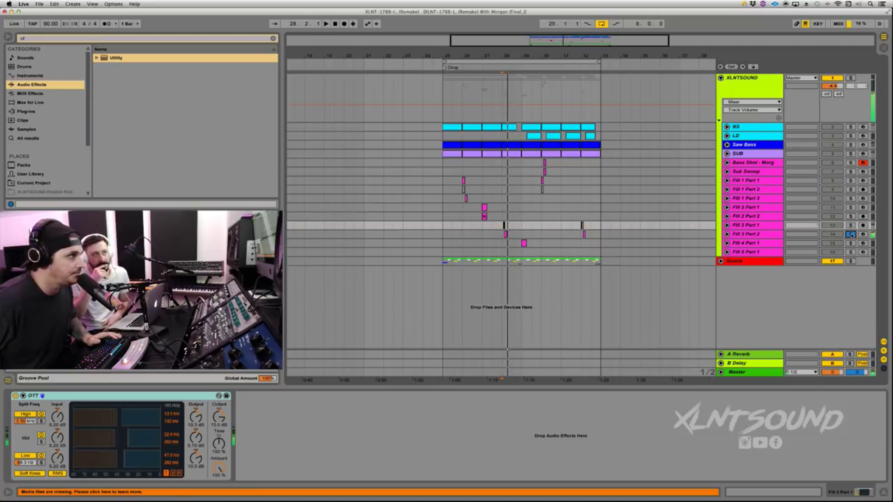
{"action": "left_click", "coordinate": [850, 235]}
Audition the Fill 4 Part 1 clip in solo at bar 29 and clear the track's solo
{"action": "left_click", "coordinate": [524, 243]}
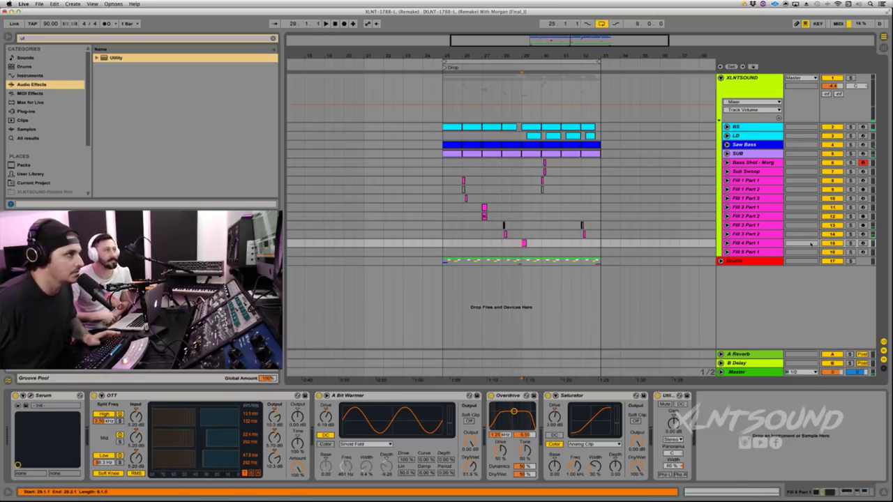
{"action": "left_click", "coordinate": [851, 243]}
{"action": "left_click", "coordinate": [850, 243]}
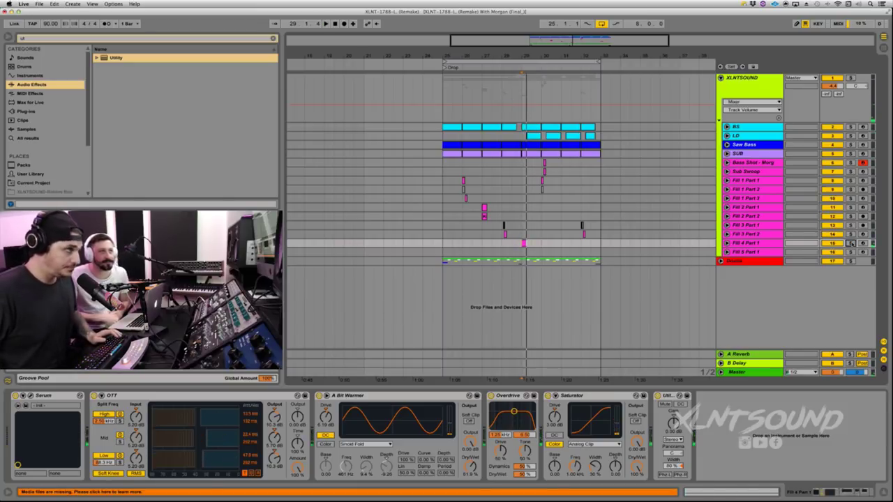
Expand the Drums group, solo it, and play the drum section from the start of the kick clip
{"action": "left_click", "coordinate": [721, 261]}
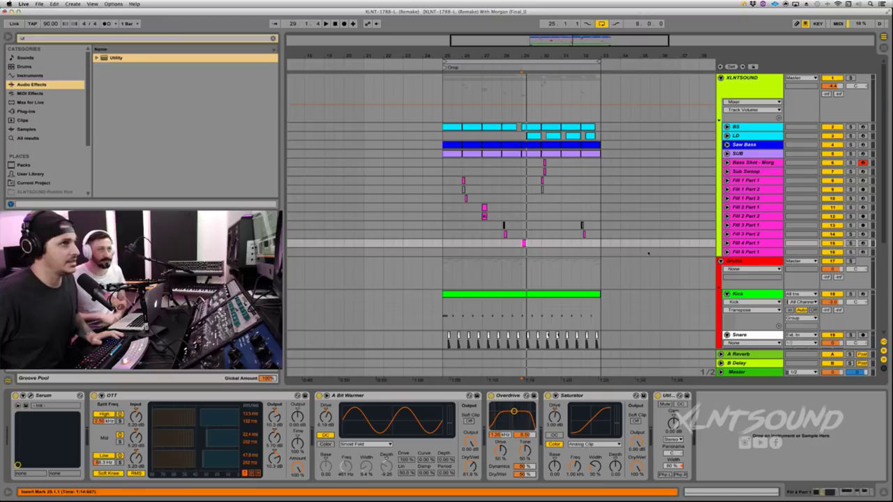
{"action": "scroll", "coordinate": [619, 241], "scroll_direction": "down", "scroll_amount": 2}
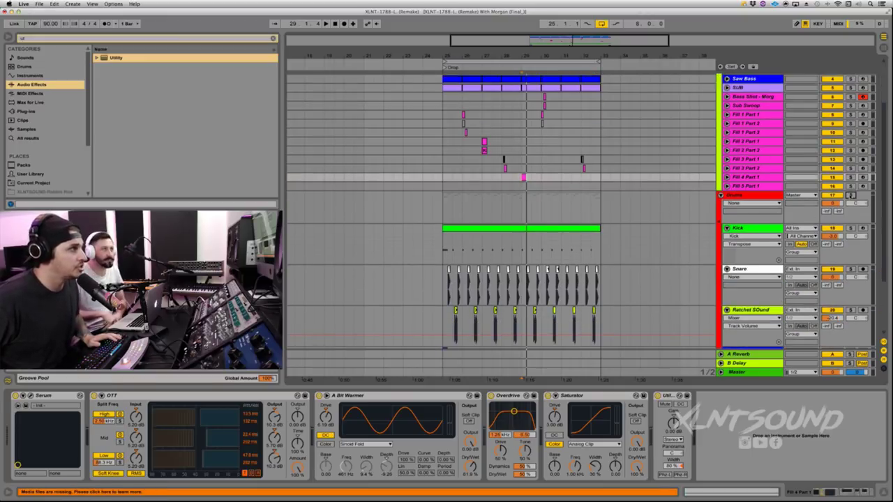
{"action": "left_click", "coordinate": [850, 195]}
{"action": "left_click", "coordinate": [461, 229]}
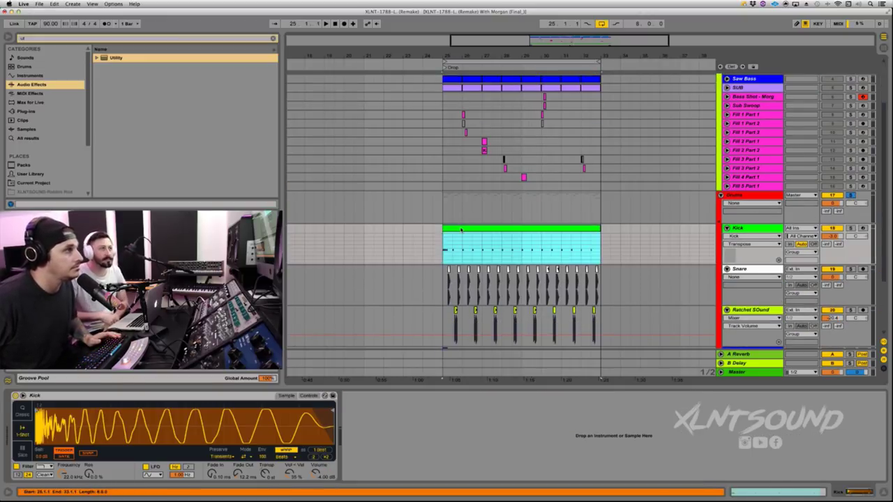
{"action": "key", "text": "space"}
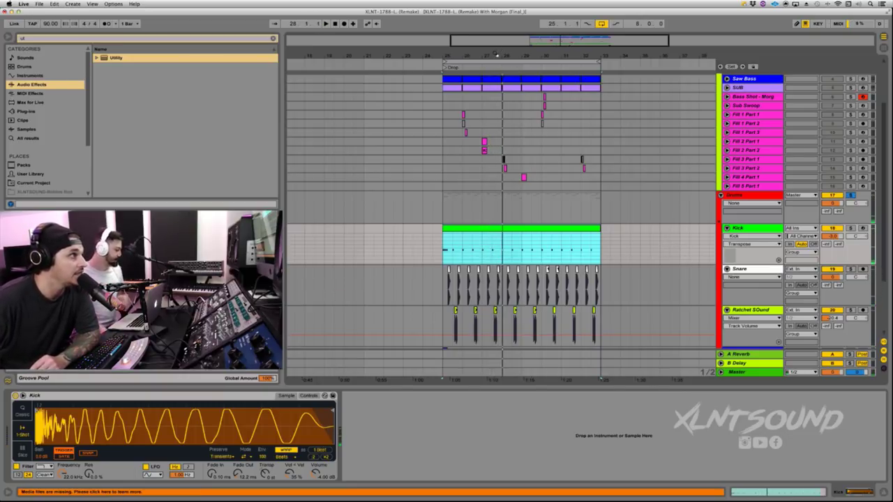
Play from the Rev clip at bar 25, replacing the Drums group solo with a solo on the Snare track
{"action": "left_click_drag", "start_coordinate": [496, 54], "coordinate": [453, 224]}
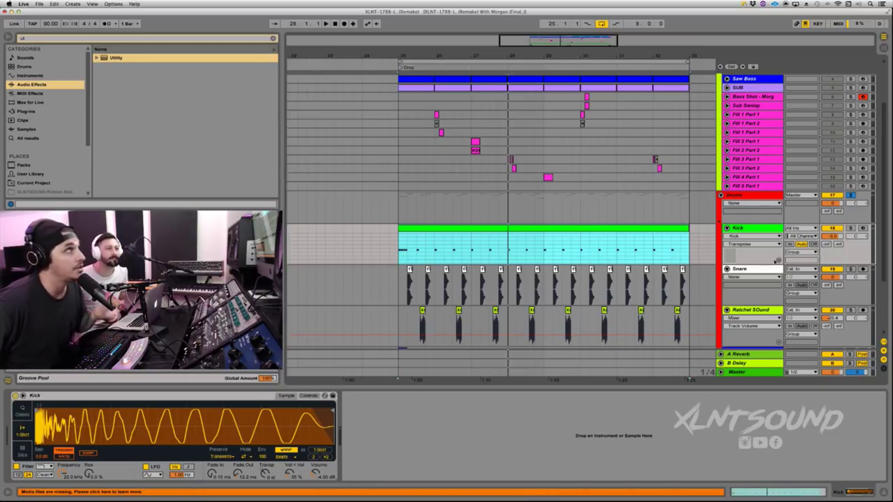
{"action": "scroll", "coordinate": [762, 280], "scroll_direction": "down", "scroll_amount": 1}
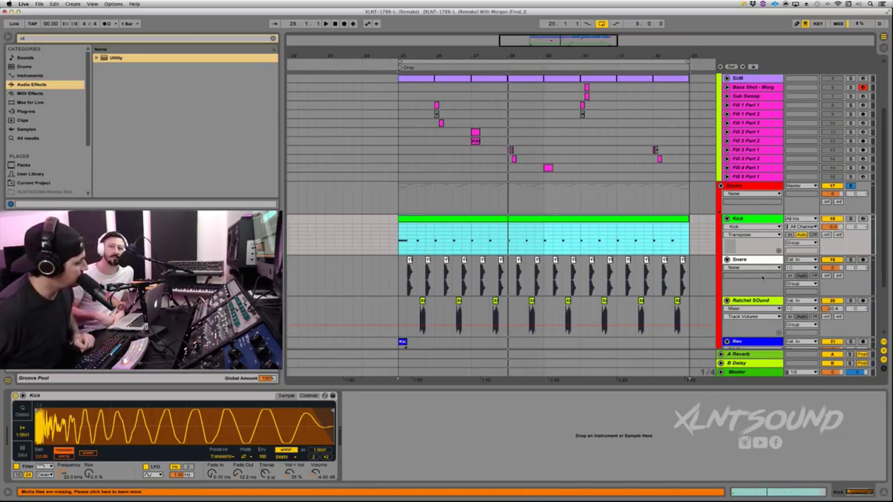
{"action": "scroll", "coordinate": [762, 278], "scroll_direction": "up", "scroll_amount": 4}
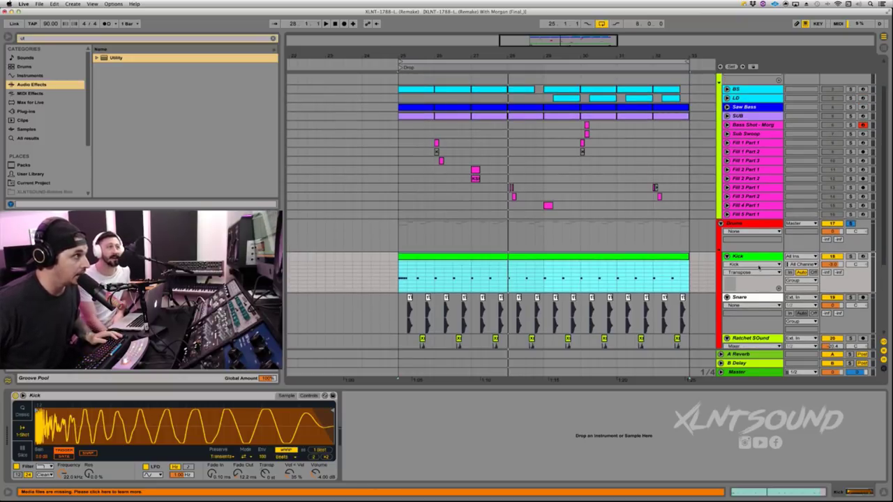
{"action": "scroll", "coordinate": [759, 266], "scroll_direction": "down", "scroll_amount": 8}
{"action": "left_click", "coordinate": [403, 321]}
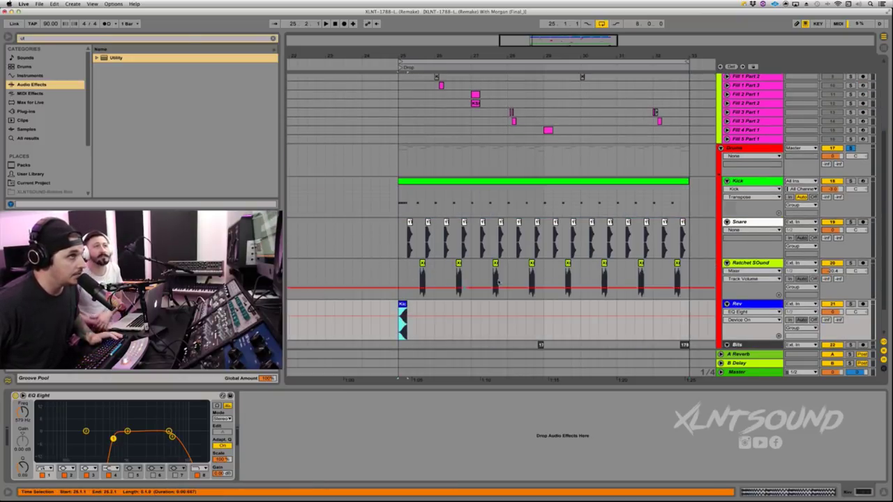
{"action": "left_click", "coordinate": [849, 181]}
{"action": "key", "text": "space"}
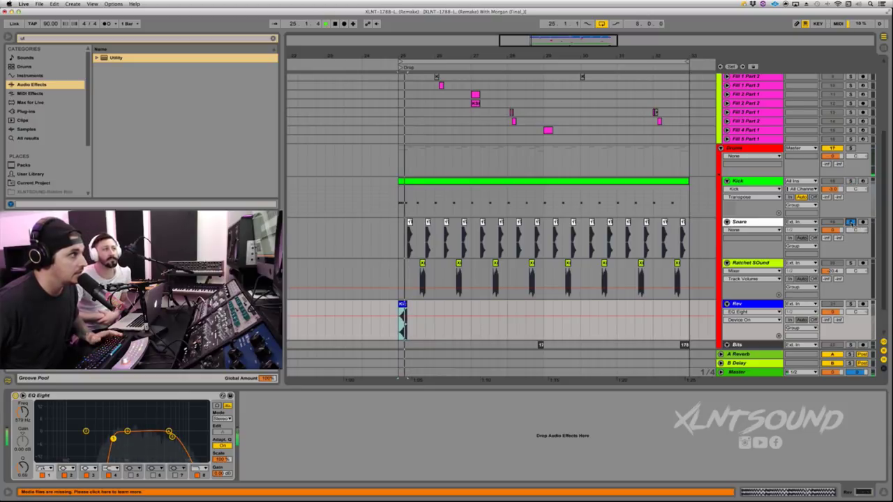
Find the Reverb audio effect in the browser and add it to the Snare track
{"action": "left_click", "coordinate": [747, 221]}
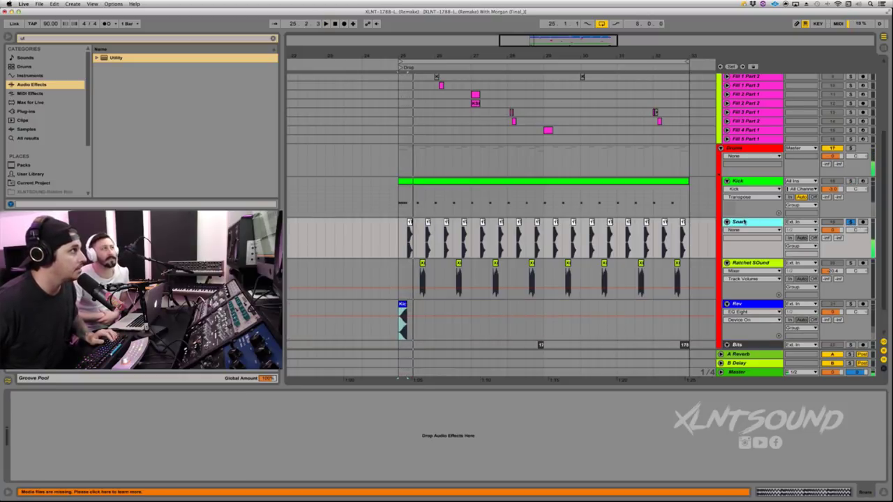
{"action": "left_click", "coordinate": [79, 40]}
{"action": "key", "text": "BackSpace"}
{"action": "type", "text": "rever"}
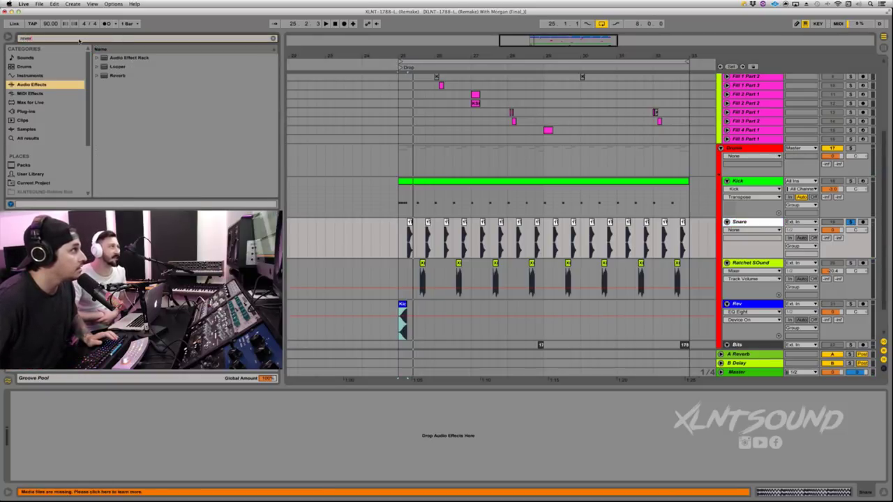
{"action": "left_click", "coordinate": [114, 78]}
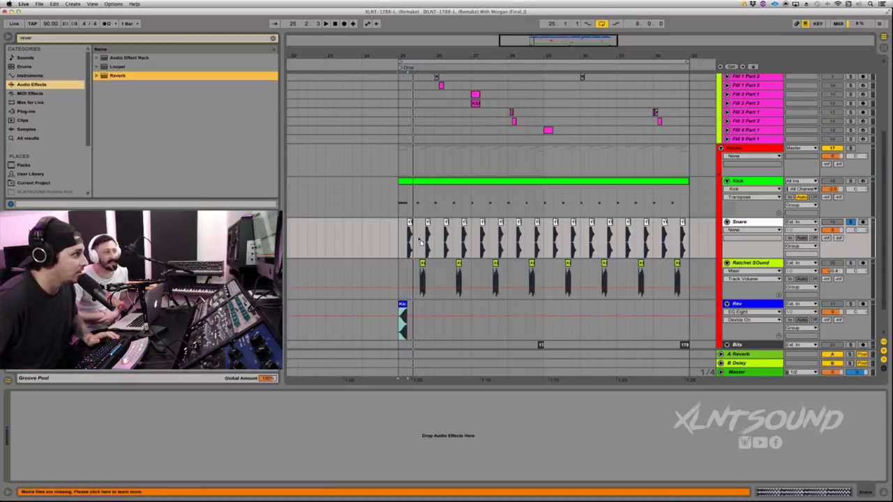
{"action": "key", "text": "Return"}
Play the snare with its Reverb, enabling the input low cut and disabling the high cut
{"action": "key", "text": "space"}
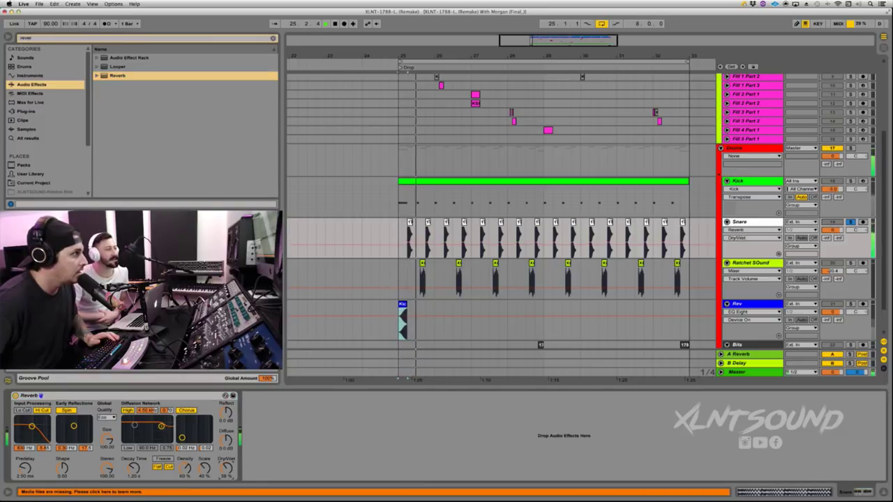
{"action": "left_click", "coordinate": [41, 410]}
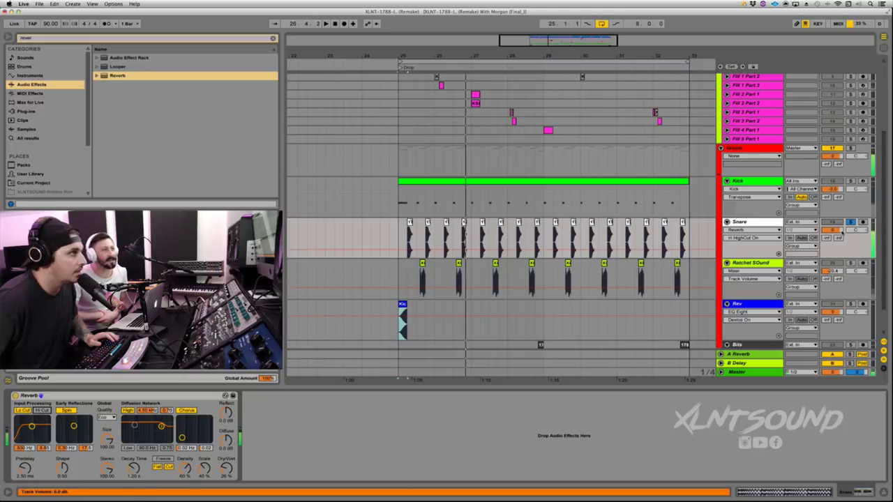
Solo and play the Rev track, then the Bits track from its first clip
{"action": "scroll", "coordinate": [579, 255], "scroll_direction": "down", "scroll_amount": 3}
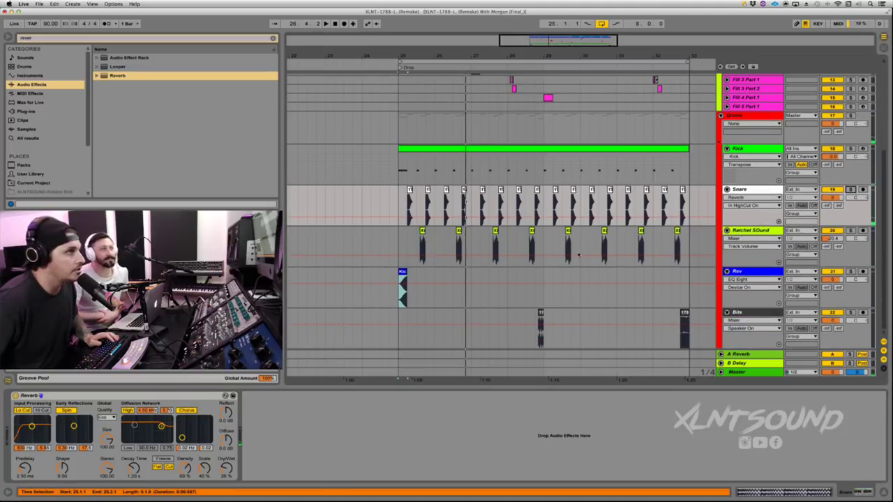
{"action": "left_click", "coordinate": [729, 286]}
{"action": "left_click", "coordinate": [851, 272]}
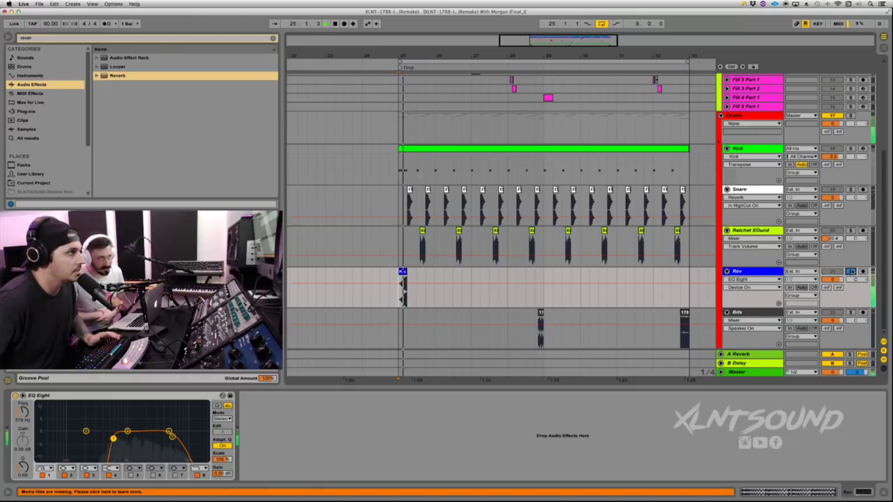
{"action": "left_click", "coordinate": [541, 324]}
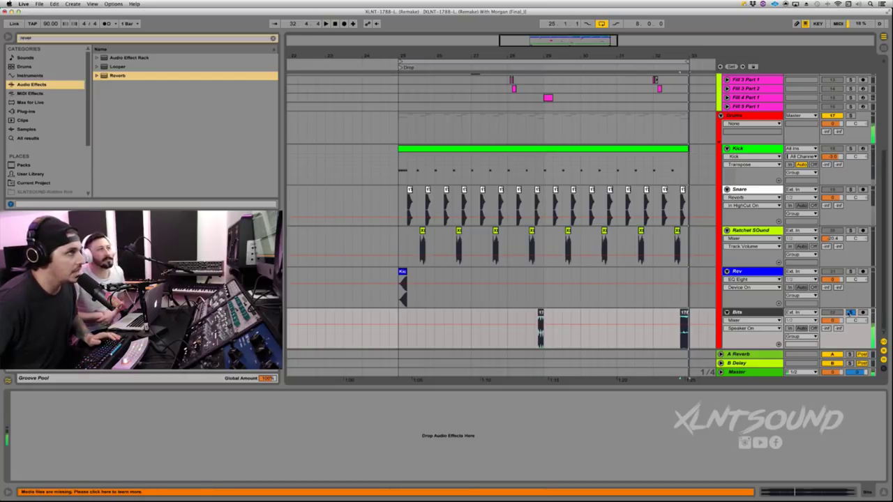
Clear the solo, collapse the Drums group, and play the full drop from bar 25
{"action": "scroll", "coordinate": [730, 200], "scroll_direction": "up", "scroll_amount": 2}
{"action": "left_click", "coordinate": [721, 153]}
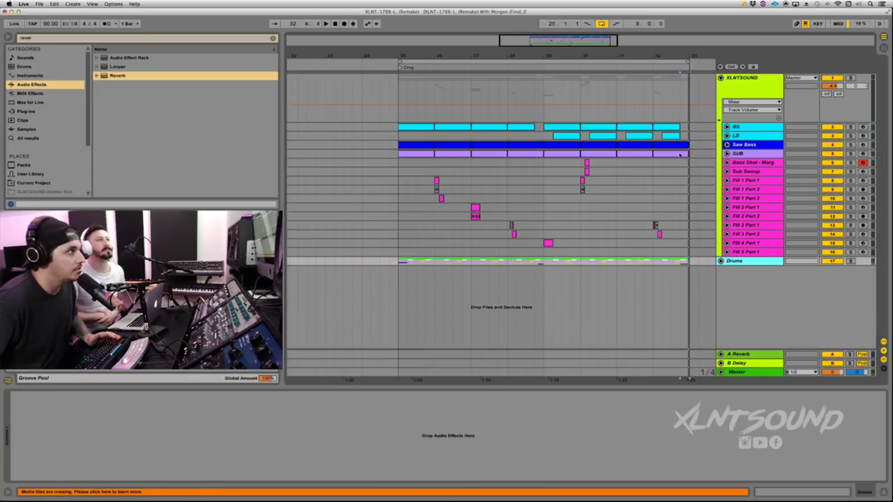
{"action": "left_click", "coordinate": [400, 91]}
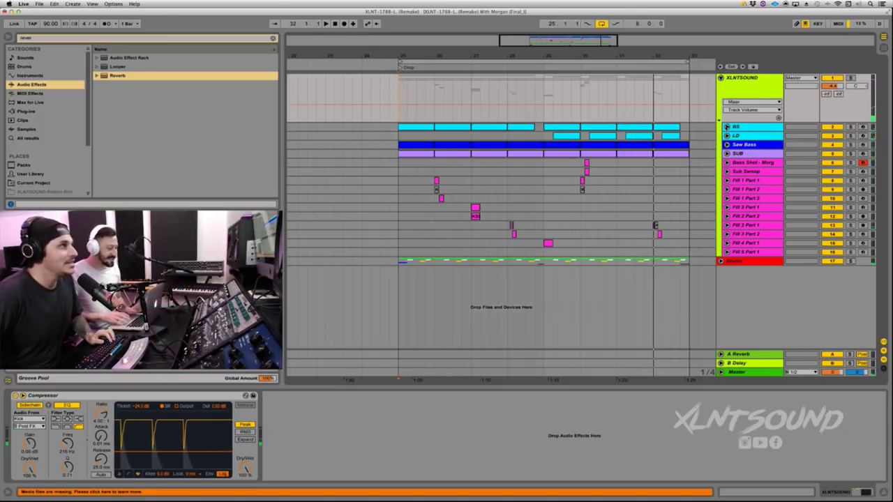
{"action": "key", "text": "a"}
{"action": "key", "text": "space"}
Expand the BS track's automation lanes and open the notes of its first clip
{"action": "left_click", "coordinate": [849, 147]}
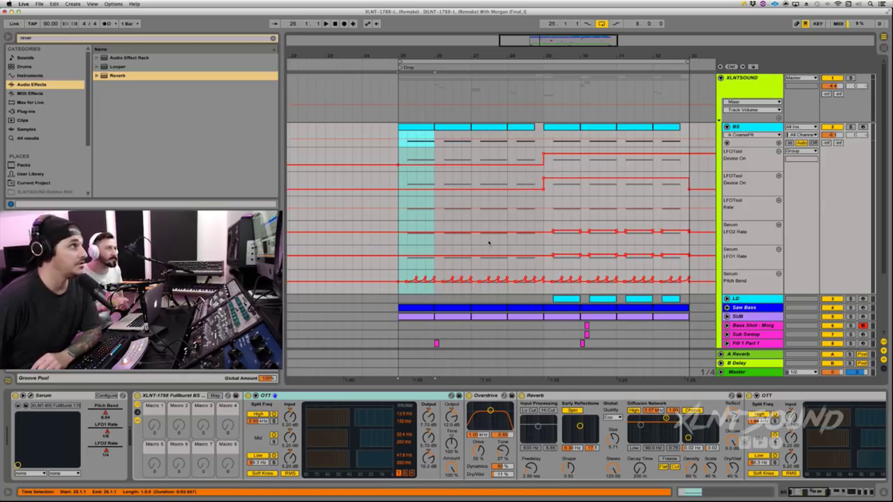
{"action": "double_click", "coordinate": [424, 128]}
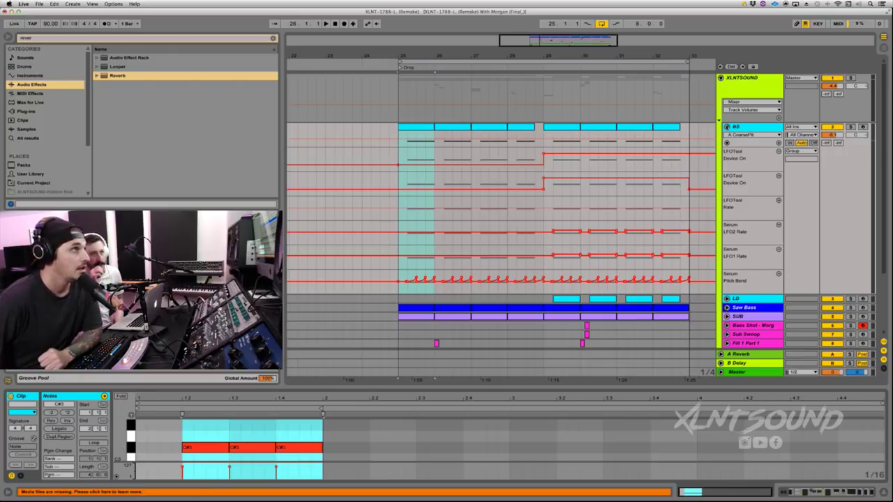
{"action": "left_click", "coordinate": [726, 127]}
{"action": "left_click", "coordinate": [726, 127]}
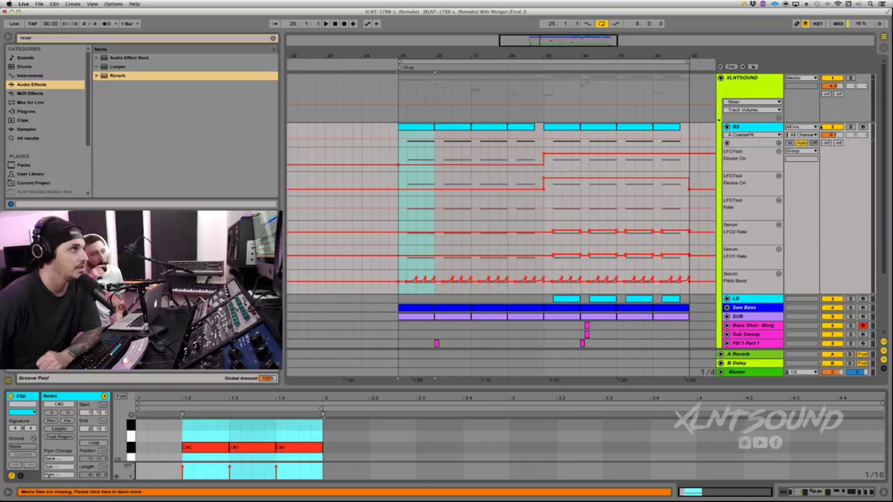
Duplicate the BS track with its clips and automation, then collapse and deactivate the original BS track
{"action": "left_click", "coordinate": [736, 128]}
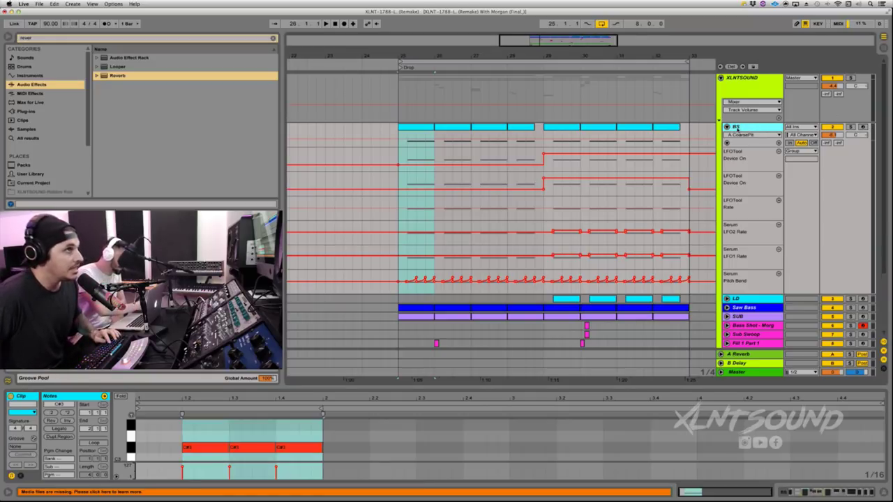
{"action": "double_click", "coordinate": [738, 129]}
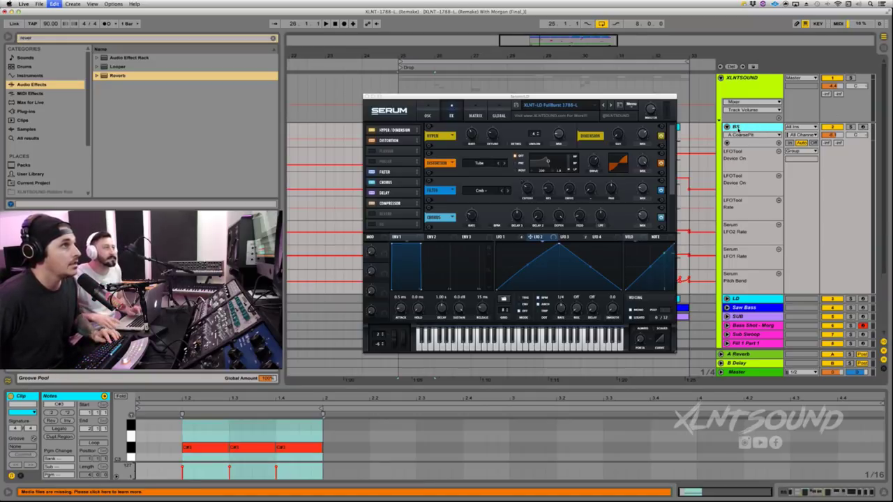
{"action": "left_click", "coordinate": [511, 117]}
{"action": "scroll", "coordinate": [805, 225], "scroll_direction": "up", "scroll_amount": 3}
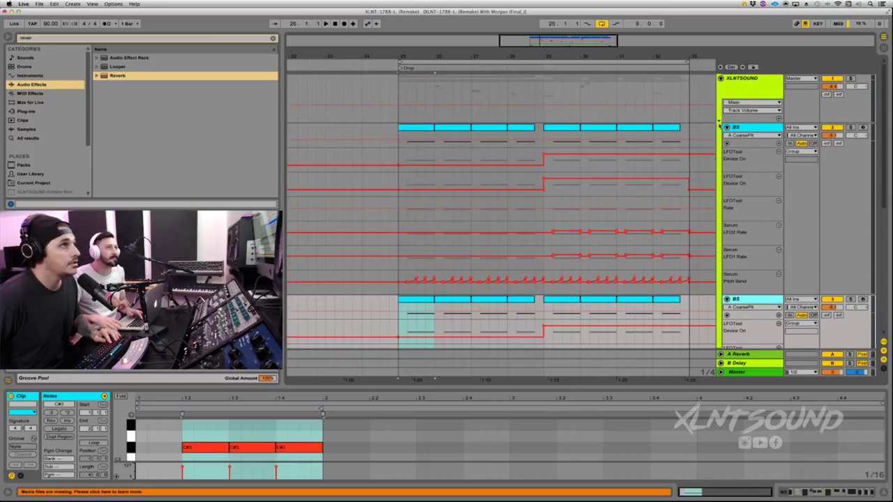
{"action": "left_click", "coordinate": [726, 127]}
{"action": "left_click", "coordinate": [833, 128]}
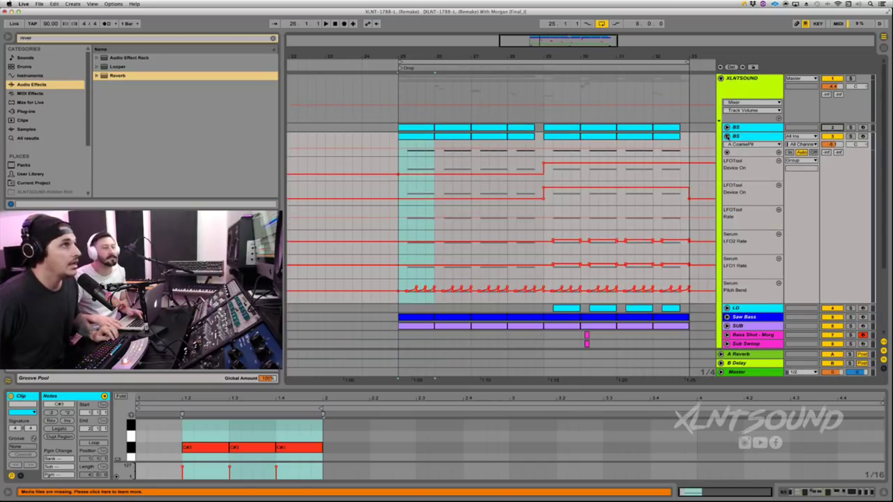
Color the duplicated BS track and all of its clips red, then collapse the track
{"action": "left_click", "coordinate": [741, 138]}
{"action": "right_click", "coordinate": [742, 138]}
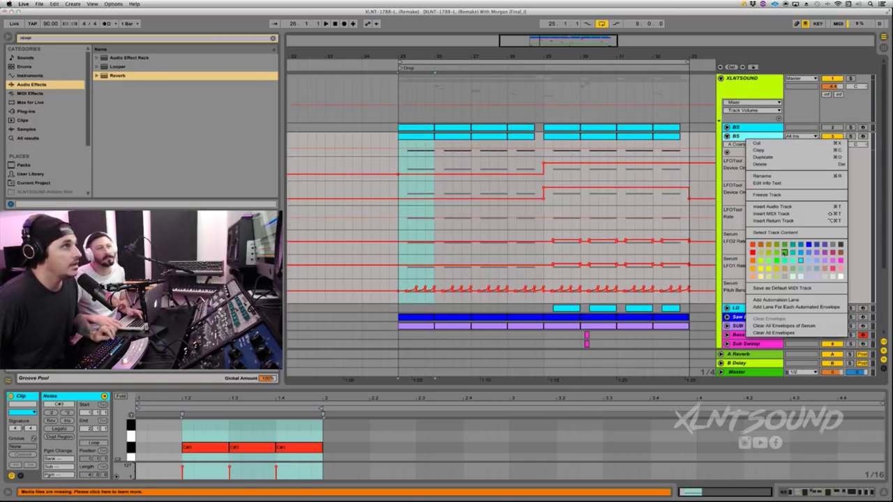
{"action": "left_click", "coordinate": [752, 254]}
{"action": "left_click_drag", "start_coordinate": [688, 145], "coordinate": [401, 147]}
{"action": "right_click", "coordinate": [414, 141]}
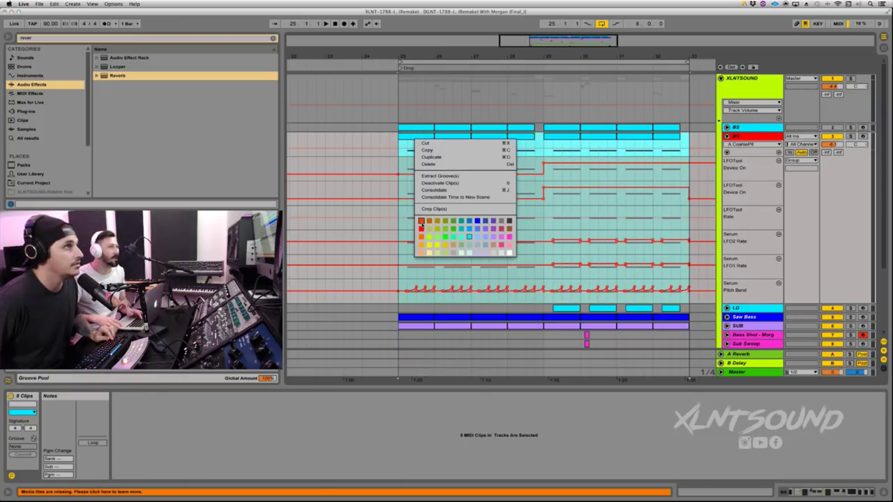
{"action": "left_click", "coordinate": [421, 228]}
{"action": "left_click", "coordinate": [727, 136]}
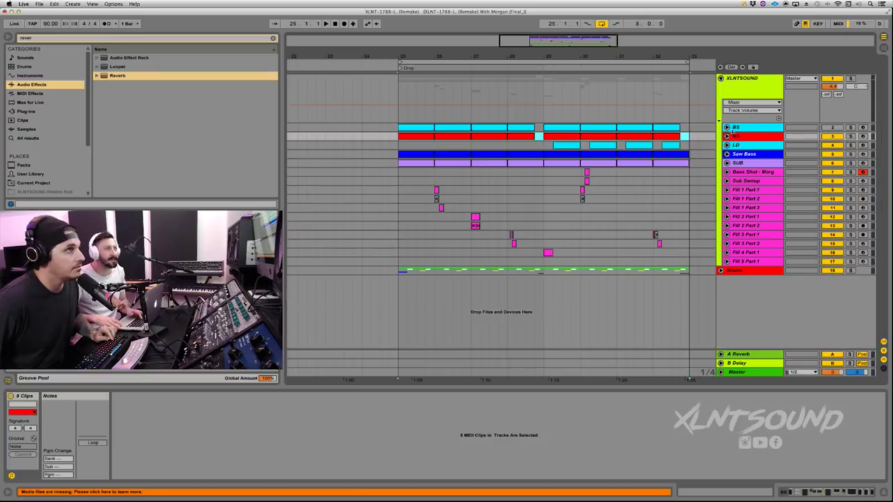
Expand and solo the red BS track, and fold the effect rack in its device chain
{"action": "left_click", "coordinate": [727, 136]}
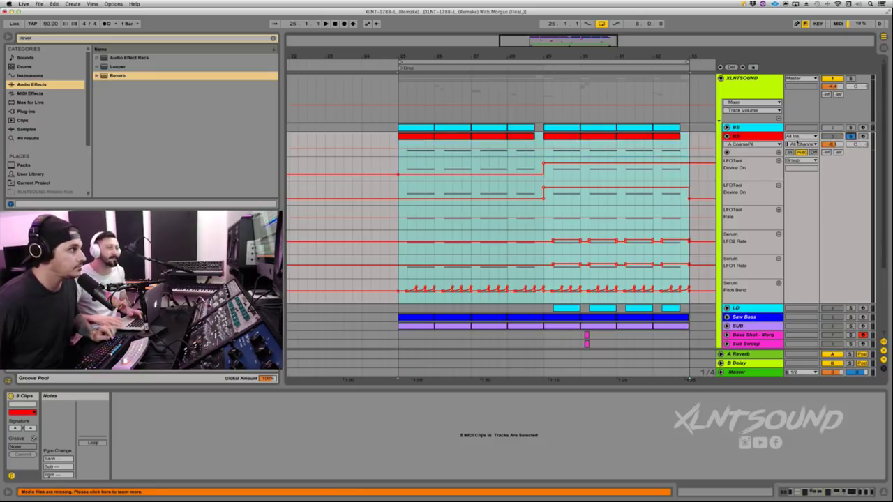
{"action": "left_click", "coordinate": [484, 137]}
{"action": "key", "text": "shift+Tab"}
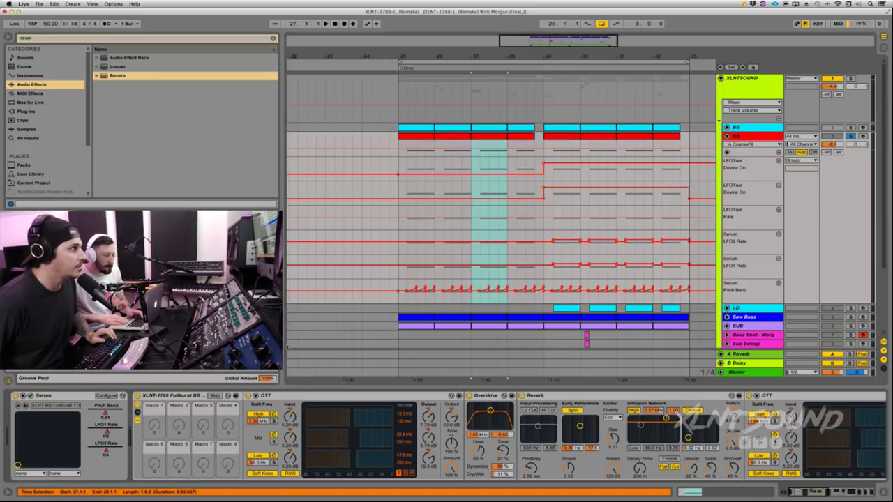
{"action": "scroll", "coordinate": [162, 399], "scroll_direction": "right", "scroll_amount": 3}
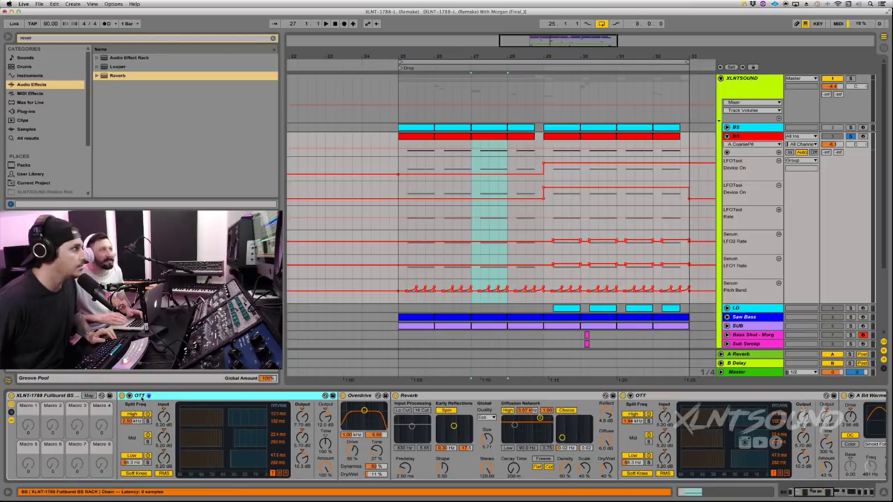
{"action": "scroll", "coordinate": [142, 402], "scroll_direction": "left", "scroll_amount": 3}
{"action": "scroll", "coordinate": [104, 398], "scroll_direction": "right", "scroll_amount": 3}
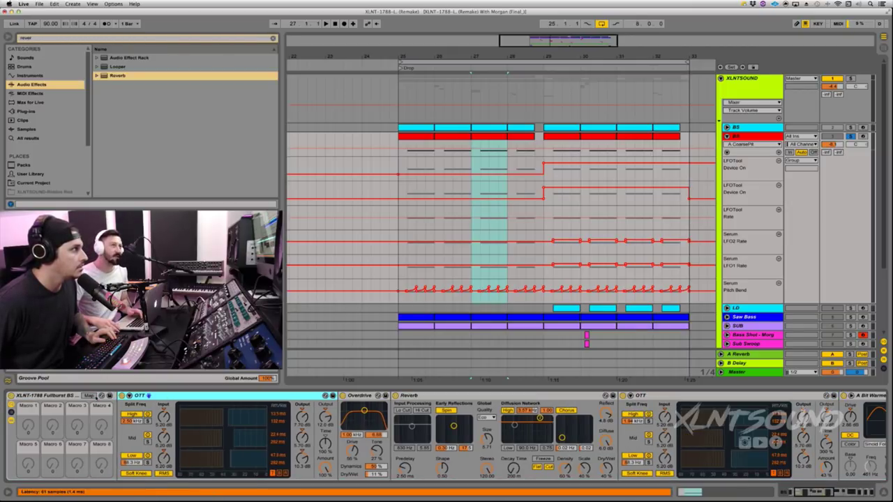
{"action": "double_click", "coordinate": [51, 395]}
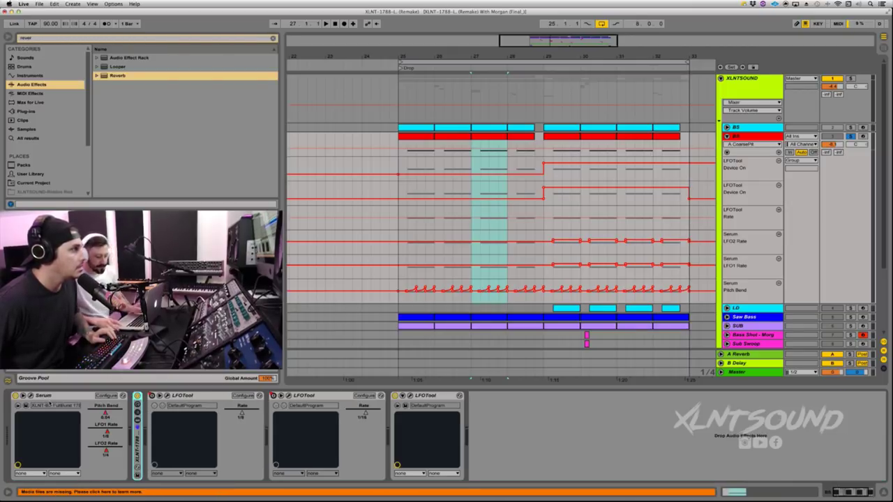
Bypass the folded effect rack and play the red BS track from bar 27
{"action": "left_click", "coordinate": [779, 162]}
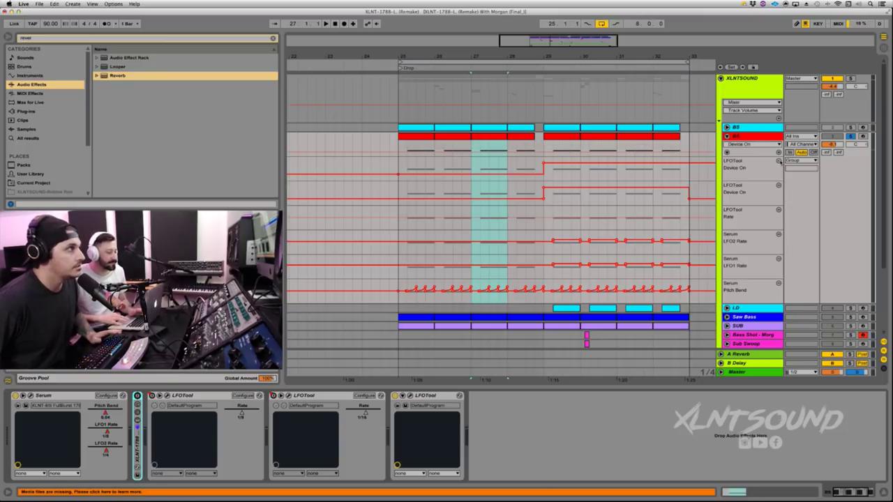
{"action": "key", "text": "space"}
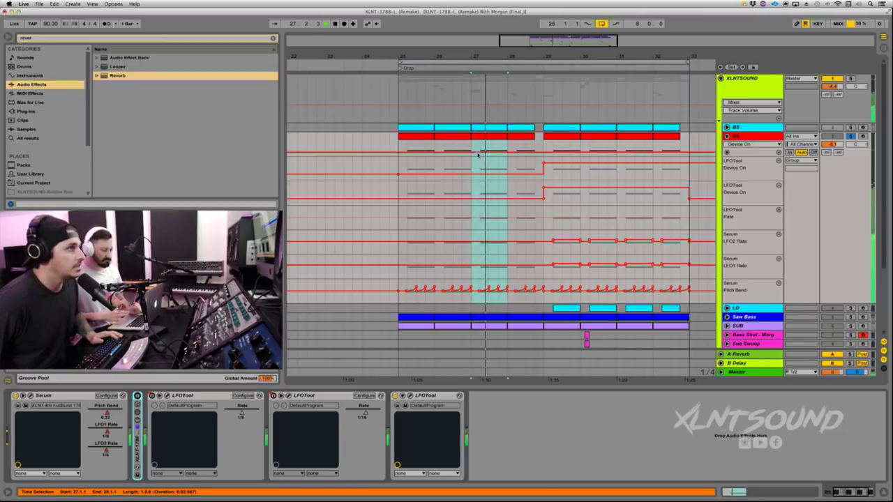
{"action": "key", "text": "space"}
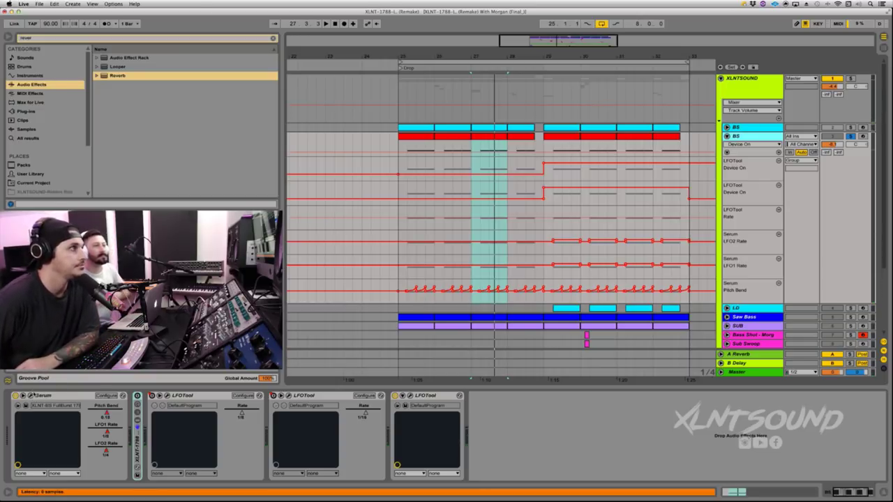
Open Serum on the red BS track, reset it to the init preset, and play the plain sound
{"action": "left_click", "coordinate": [30, 396]}
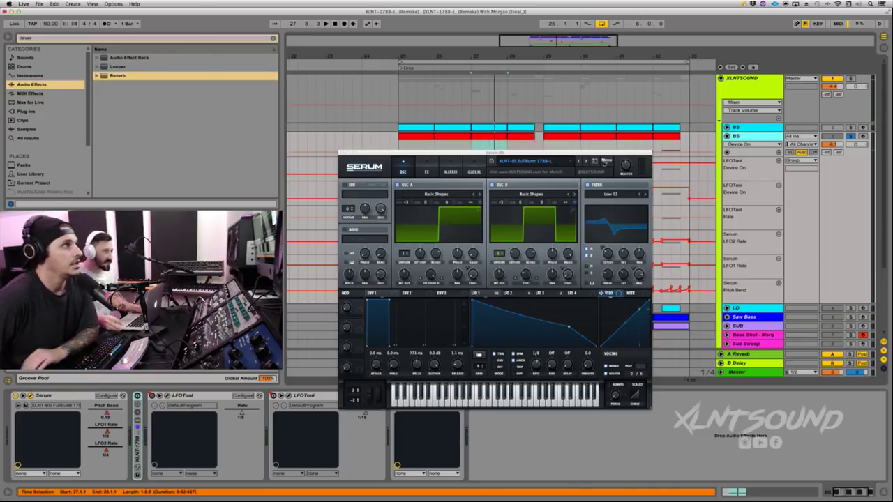
{"action": "left_click", "coordinate": [606, 161]}
{"action": "left_click", "coordinate": [611, 195]}
{"action": "key", "text": "space"}
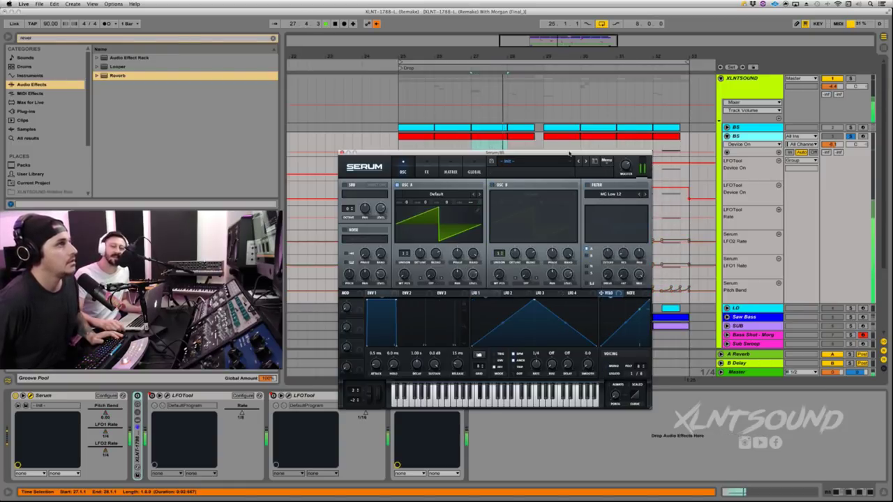
{"action": "left_click_drag", "start_coordinate": [495, 152], "coordinate": [543, 103]}
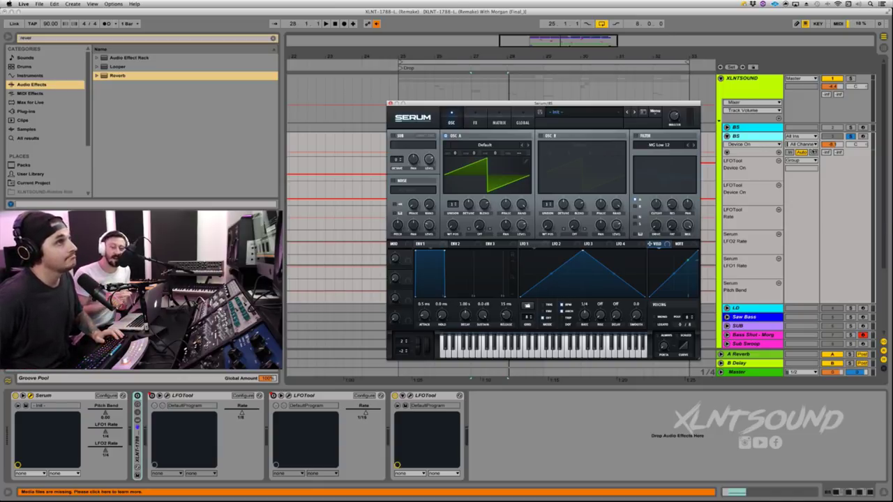
Set the red BS track's volume to 0 and remove its solo
{"action": "left_click", "coordinate": [830, 144]}
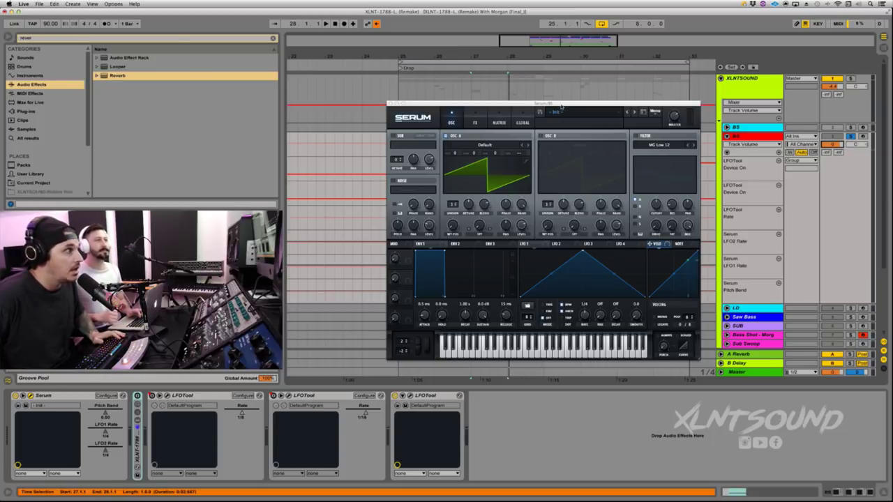
{"action": "left_click_drag", "start_coordinate": [561, 105], "coordinate": [573, 104]}
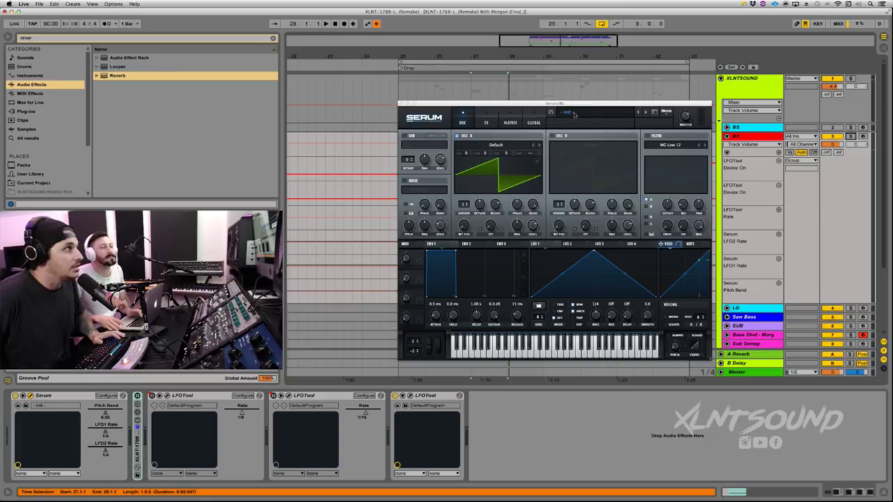
{"action": "left_click_drag", "start_coordinate": [438, 105], "coordinate": [565, 95]}
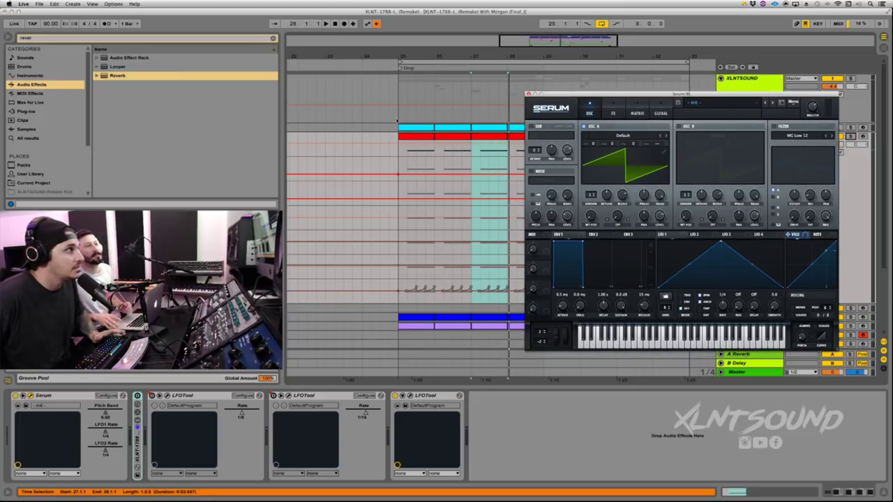
Play the initialized BS sound together with the other tracks from bar 25
{"action": "left_click", "coordinate": [399, 151]}
{"action": "key", "text": "space"}
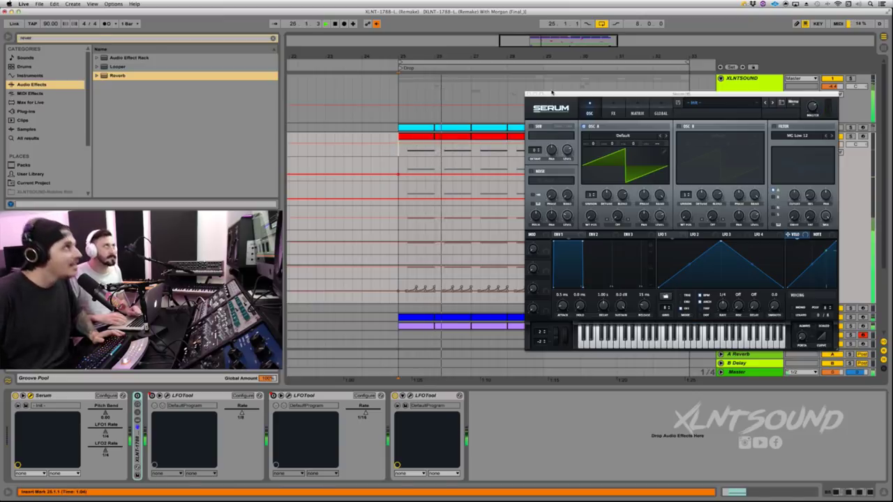
{"action": "key", "text": "space"}
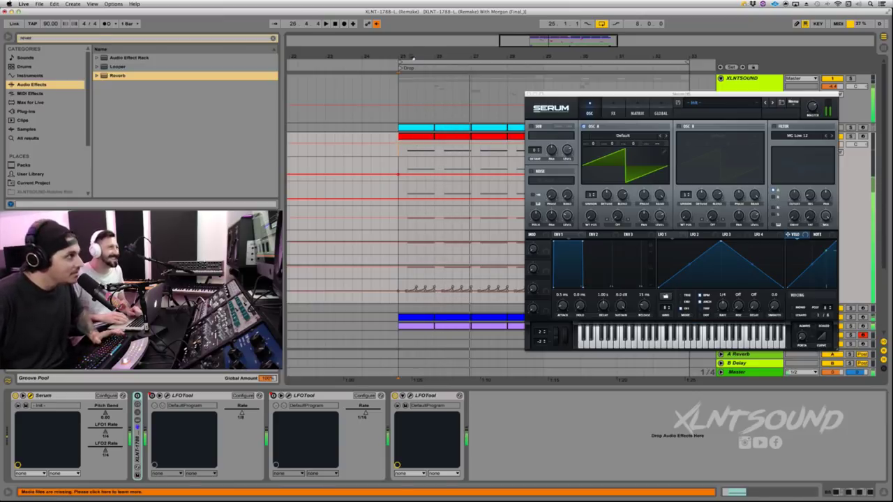
Re-enable the arrangement automation and set Serum's pitch bend range to 1 and -1 while replaying from bar 25
{"action": "key", "text": "space"}
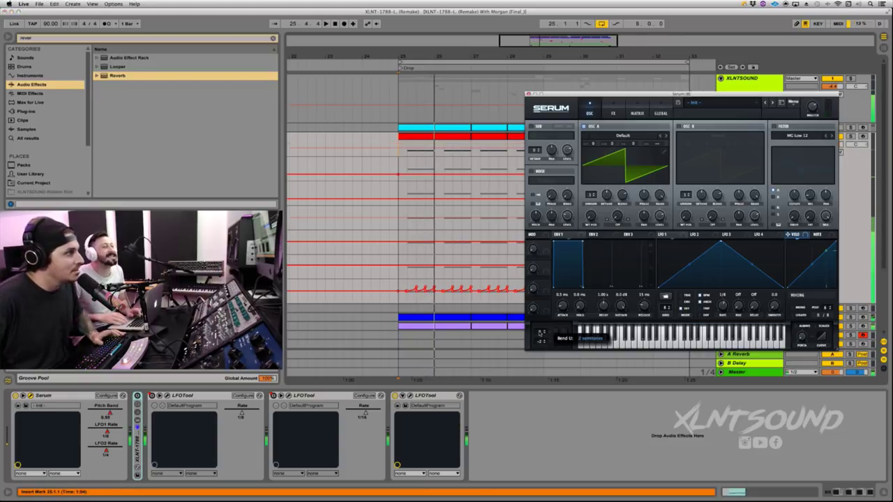
{"action": "key", "text": "space"}
{"action": "key", "text": "space"}
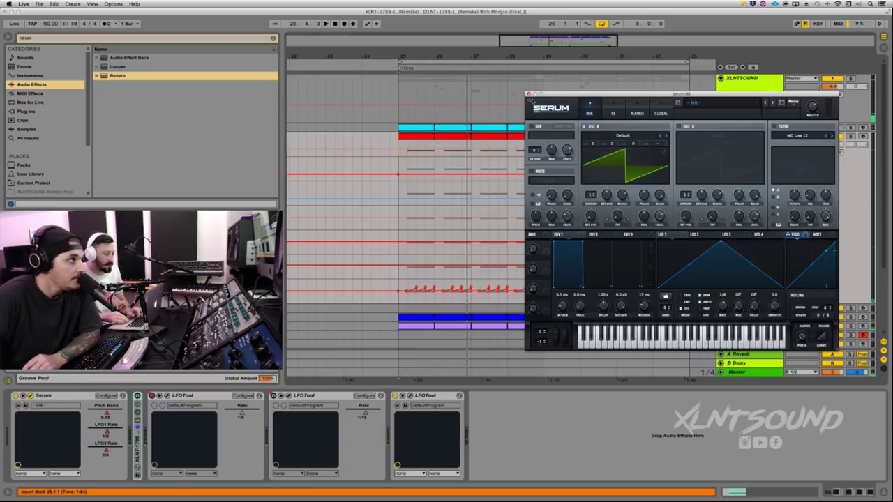
Set oscillator A to the square wave of the Basic Shapes wavetable at octave -3, and solo the red BS track during playback
{"action": "left_click_drag", "start_coordinate": [549, 99], "coordinate": [497, 92]}
{"action": "left_click_drag", "start_coordinate": [584, 82], "coordinate": [497, 63]}
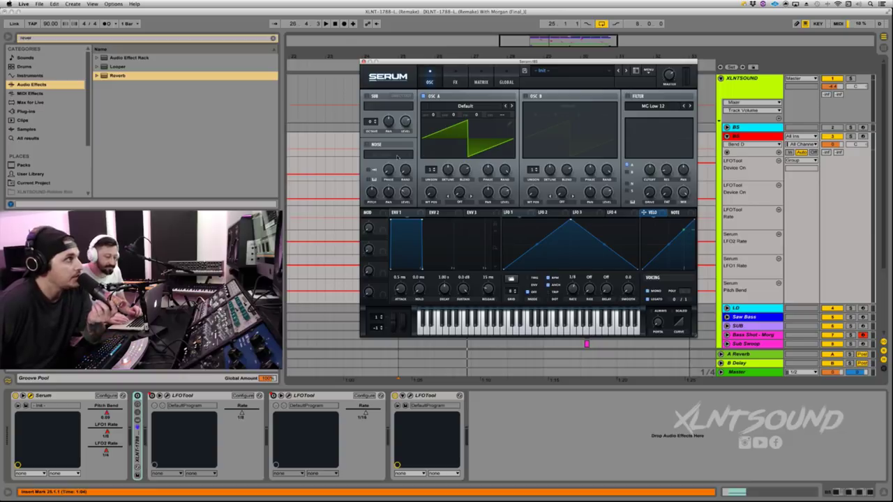
{"action": "left_click", "coordinate": [441, 106]}
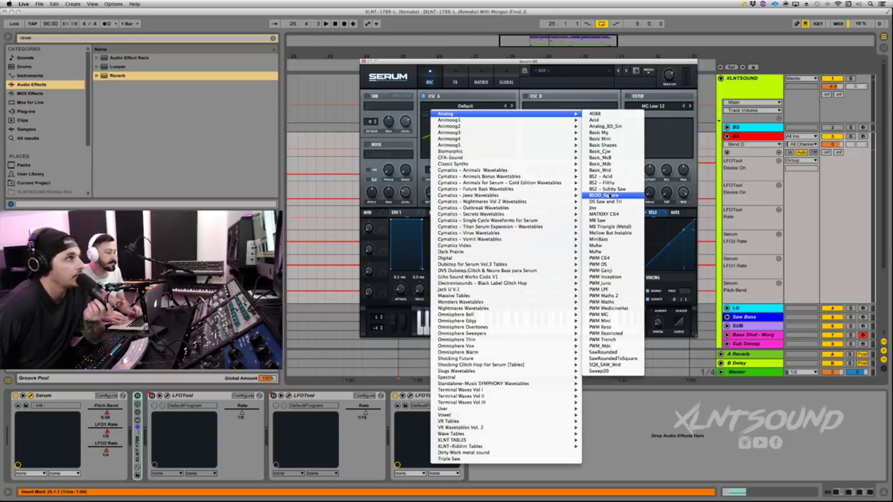
{"action": "left_click", "coordinate": [602, 145]}
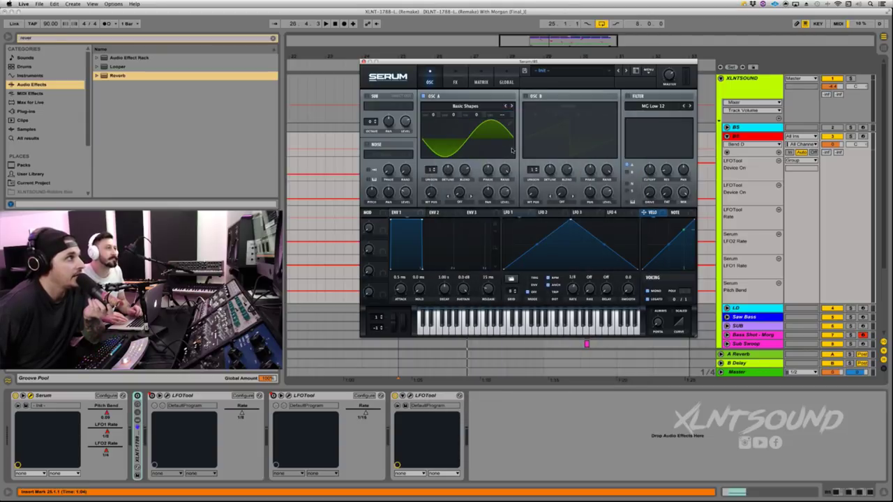
{"action": "left_click_drag", "start_coordinate": [430, 194], "coordinate": [418, 165]}
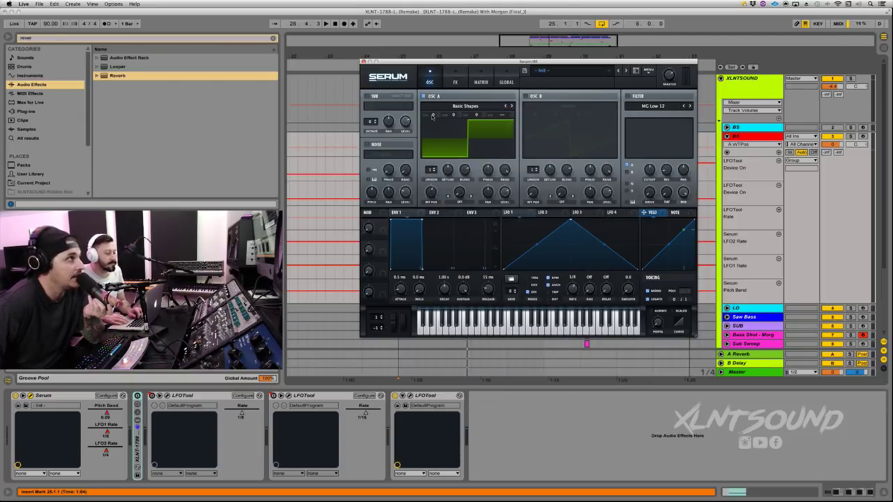
{"action": "left_click_drag", "start_coordinate": [433, 116], "coordinate": [435, 149]}
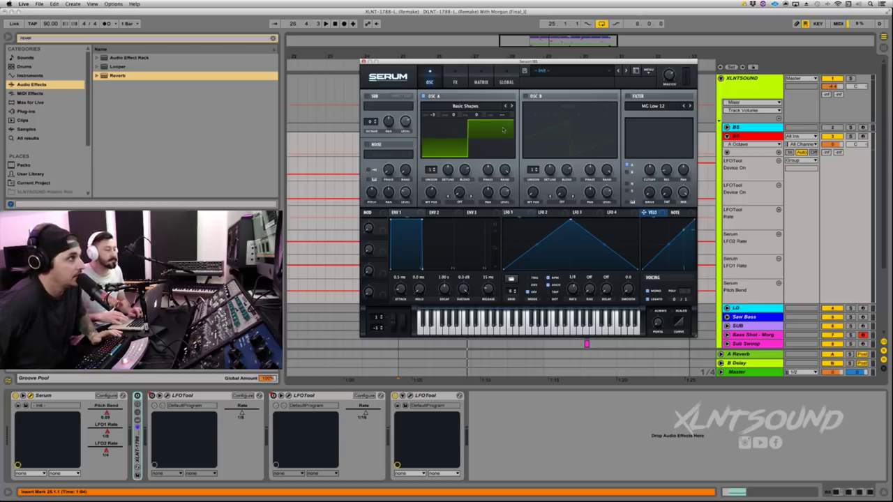
{"action": "key", "text": "space"}
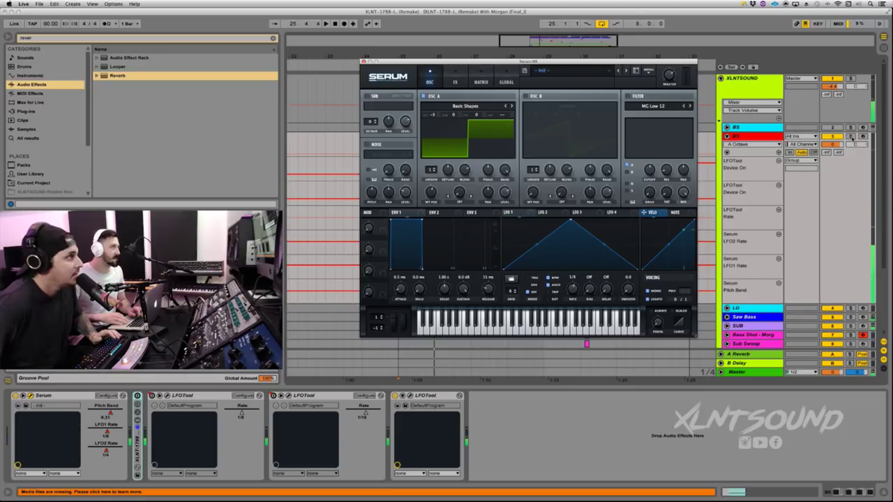
{"action": "left_click", "coordinate": [851, 137]}
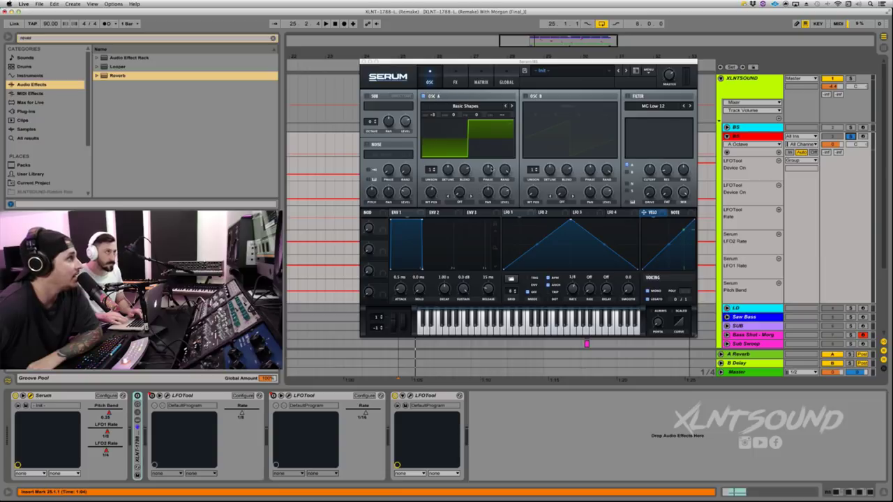
Turn down oscillator A's level and modulate it with LFO 1, shaped as a bent falling curve in Trig mode
{"action": "left_click", "coordinate": [504, 169]}
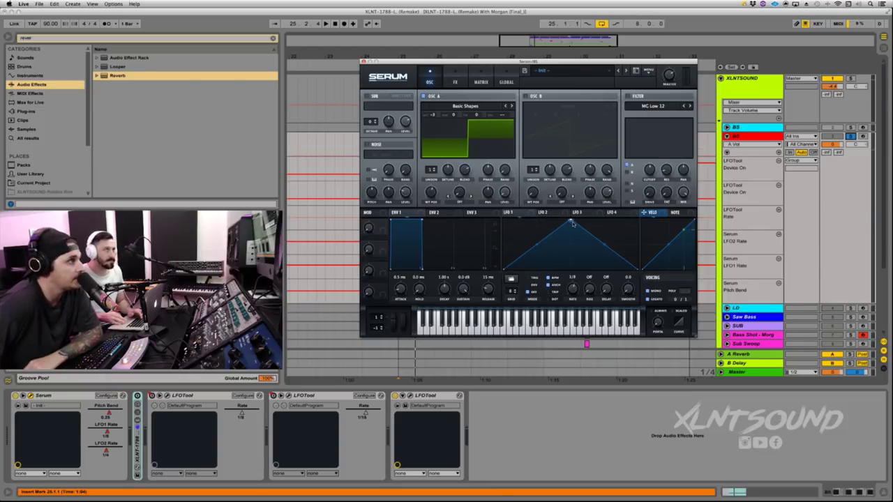
{"action": "left_click_drag", "start_coordinate": [570, 222], "coordinate": [505, 220]}
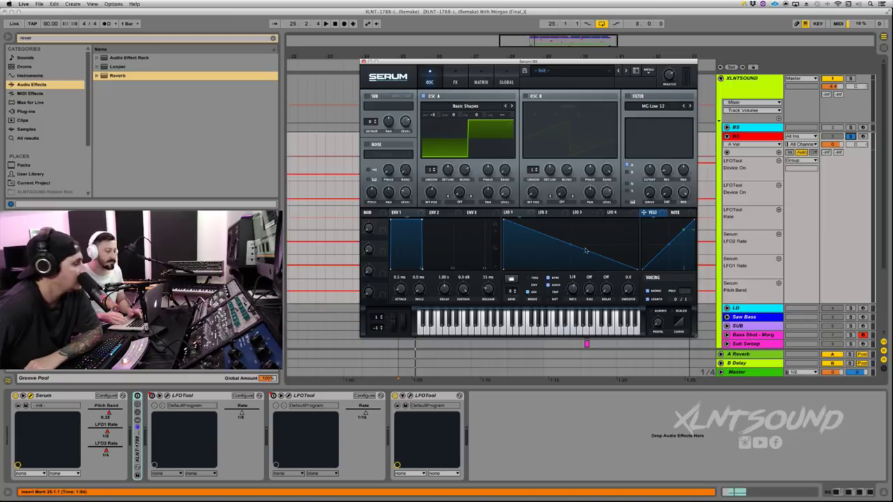
{"action": "left_click_drag", "start_coordinate": [592, 257], "coordinate": [614, 253]}
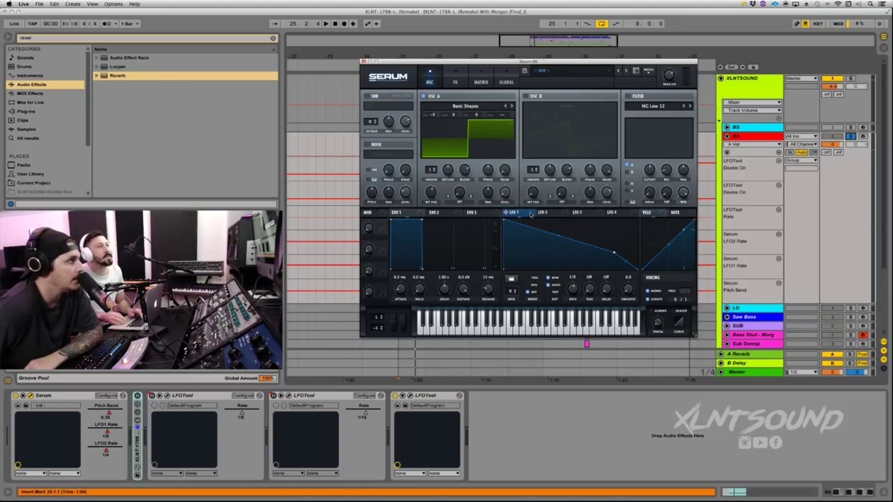
{"action": "left_click_drag", "start_coordinate": [506, 212], "coordinate": [504, 193]}
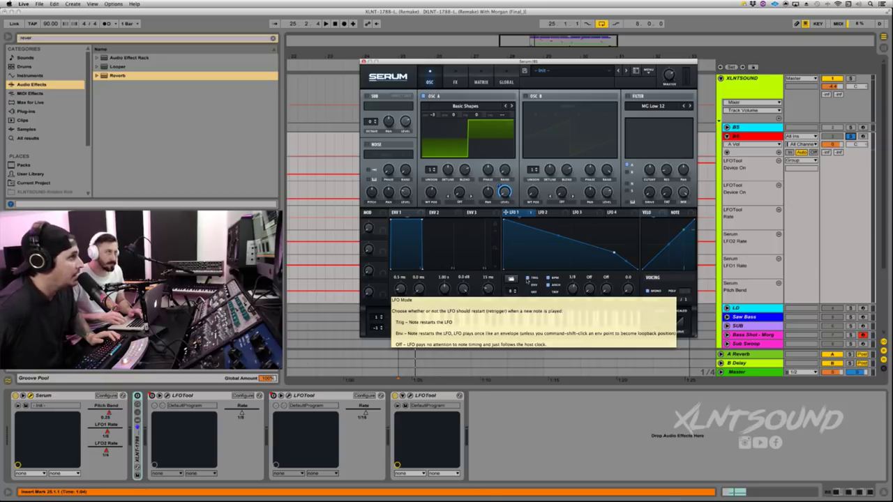
{"action": "left_click", "coordinate": [528, 280]}
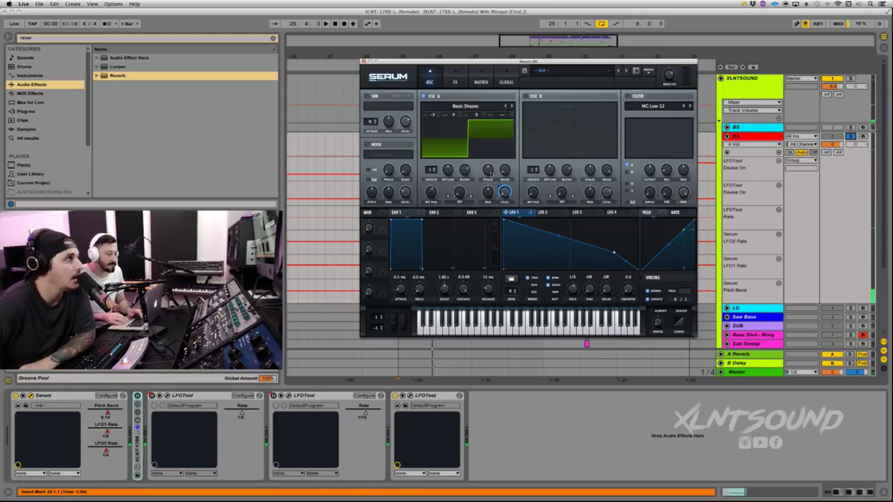
Set oscillator A's warp mode to FM (from B) and turn on oscillator B with the Basic Shapes square wave
{"action": "left_click", "coordinate": [459, 203]}
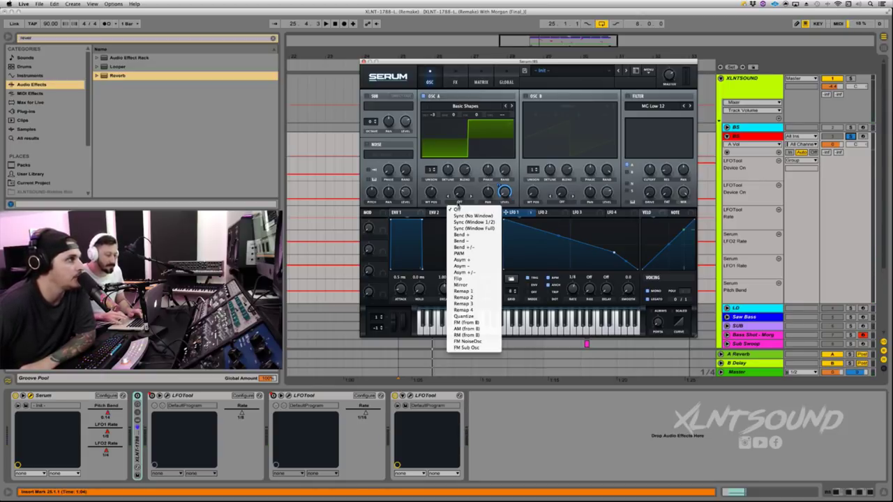
{"action": "left_click", "coordinate": [473, 323]}
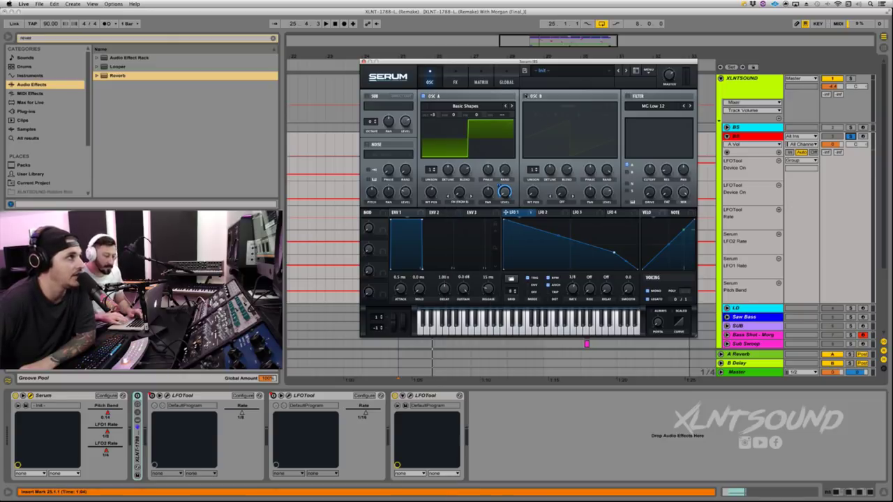
{"action": "left_click", "coordinate": [524, 95]}
{"action": "left_click", "coordinate": [567, 106]}
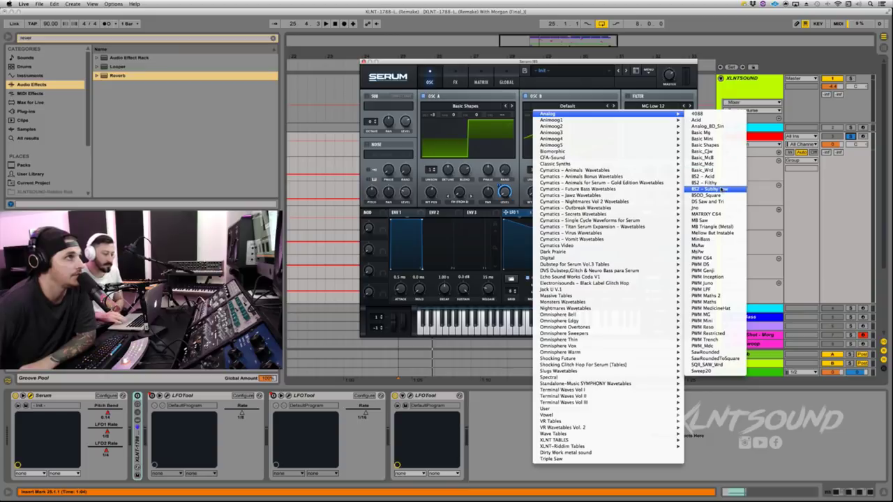
{"action": "left_click", "coordinate": [721, 144]}
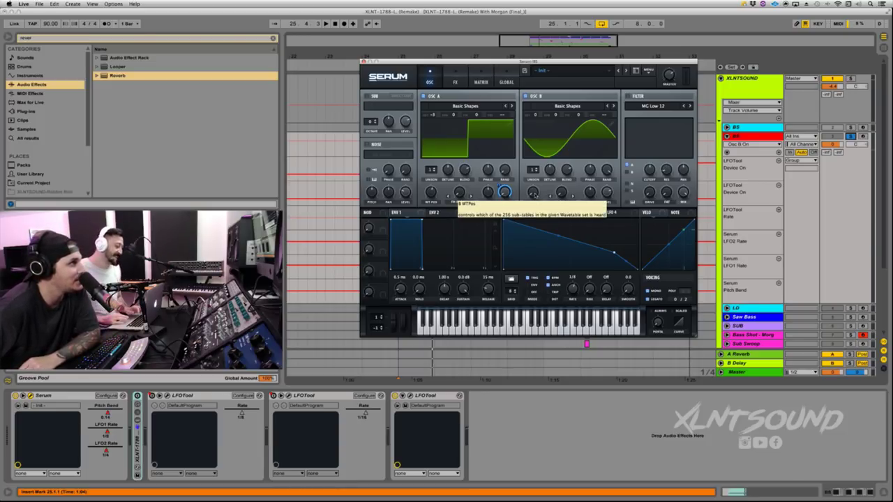
{"action": "left_click_drag", "start_coordinate": [534, 194], "coordinate": [539, 129]}
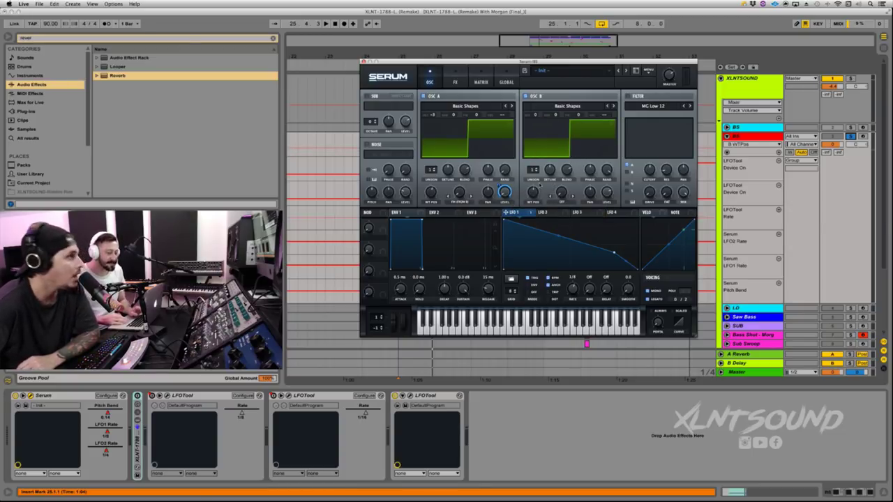
Set oscillator B's unison to 5 voices, adjust its detune, and turn down its level
{"action": "left_click_drag", "start_coordinate": [536, 172], "coordinate": [547, 186]}
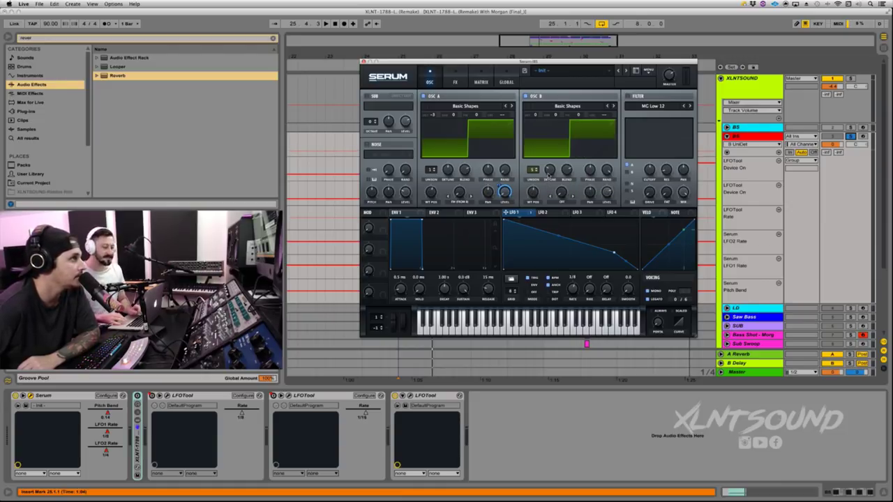
{"action": "left_click_drag", "start_coordinate": [550, 170], "coordinate": [604, 194]}
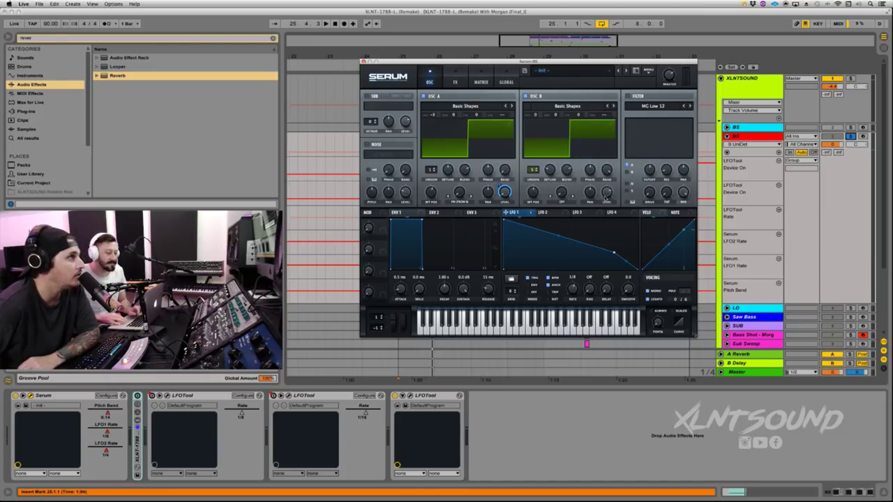
{"action": "left_click", "coordinate": [607, 193]}
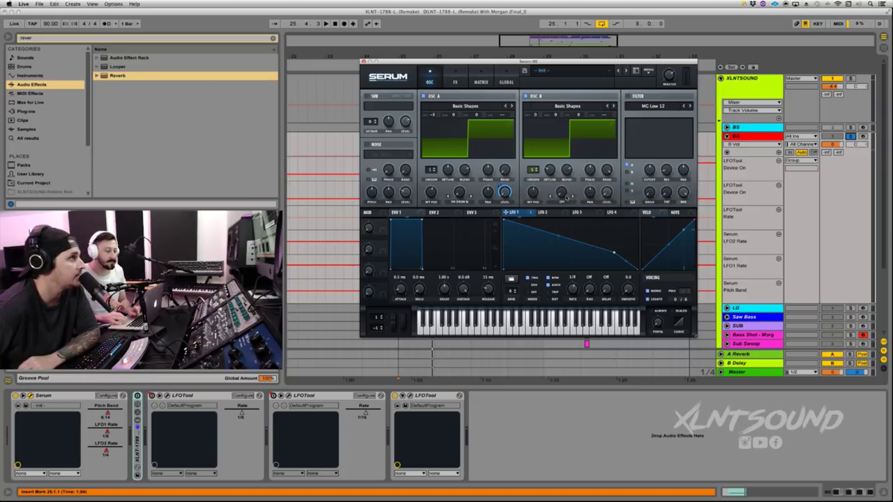
Set oscillator B's warp mode to Sync (No Window) and raise the warp amount until an extra pulse edge appears in the wave
{"action": "left_click", "coordinate": [562, 204]}
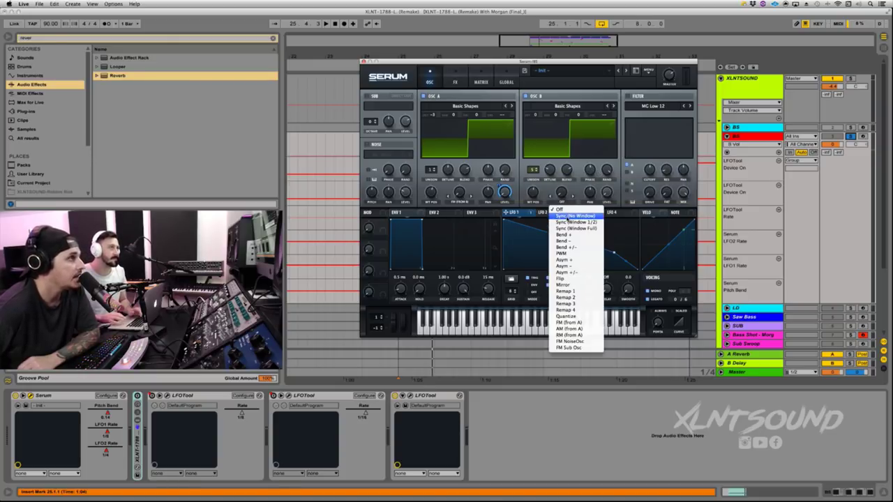
{"action": "left_click", "coordinate": [571, 217]}
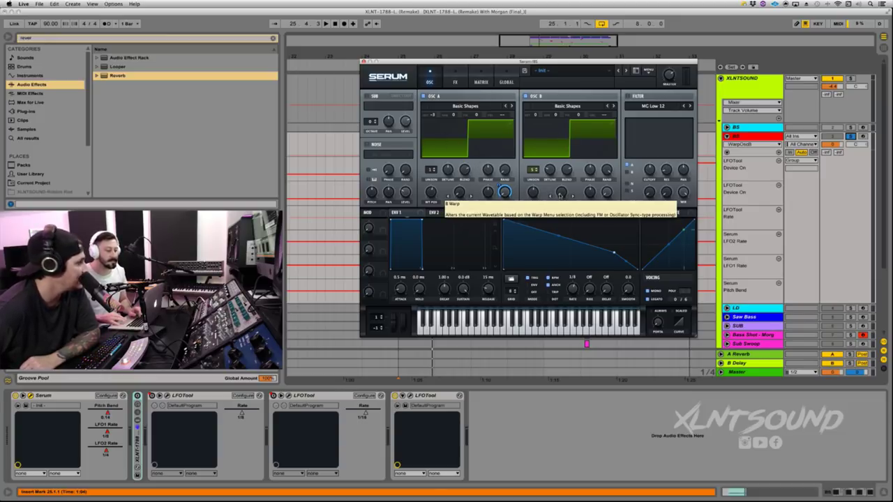
{"action": "left_click", "coordinate": [560, 194]}
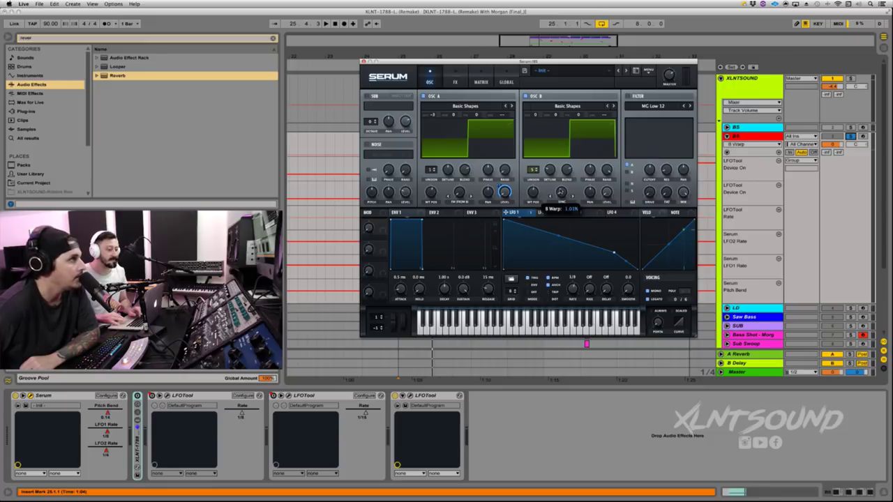
{"action": "left_click_drag", "start_coordinate": [560, 194], "coordinate": [560, 192]}
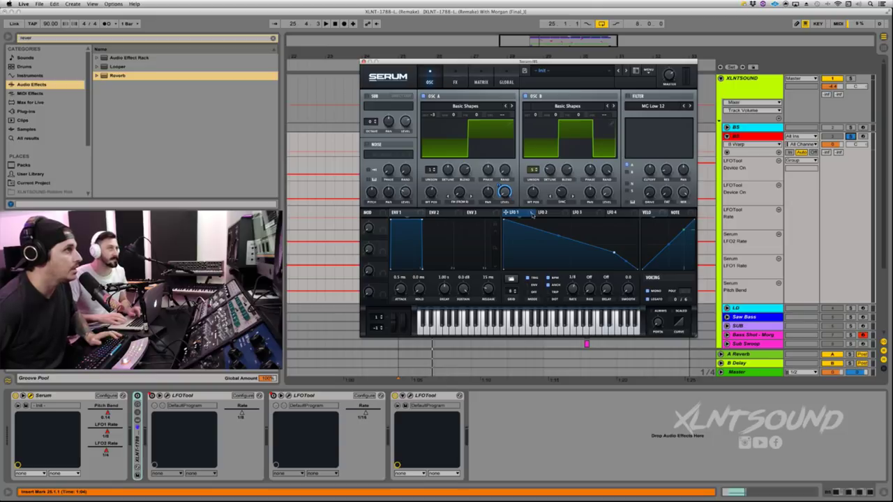
Assign LFO 1 to oscillator B's level, lower oscillator B's octave, and play the result
{"action": "left_click_drag", "start_coordinate": [533, 215], "coordinate": [607, 193]}
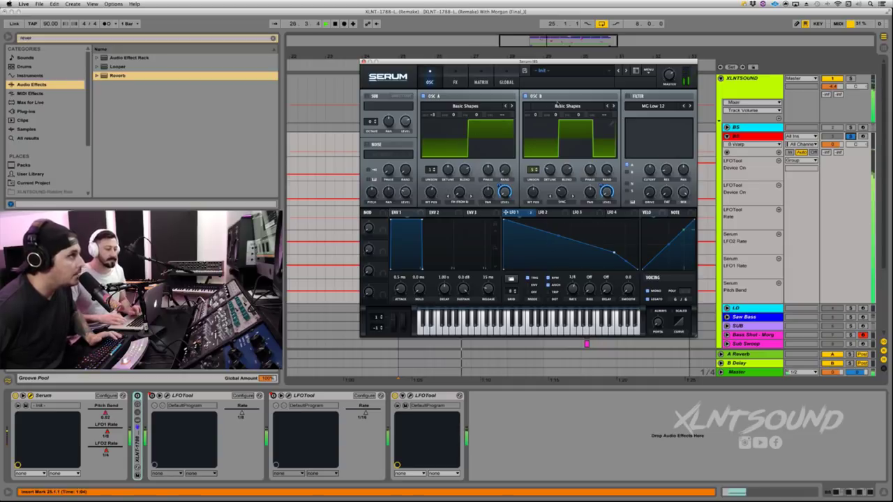
{"action": "mouse_move", "coordinate": [534, 117]}
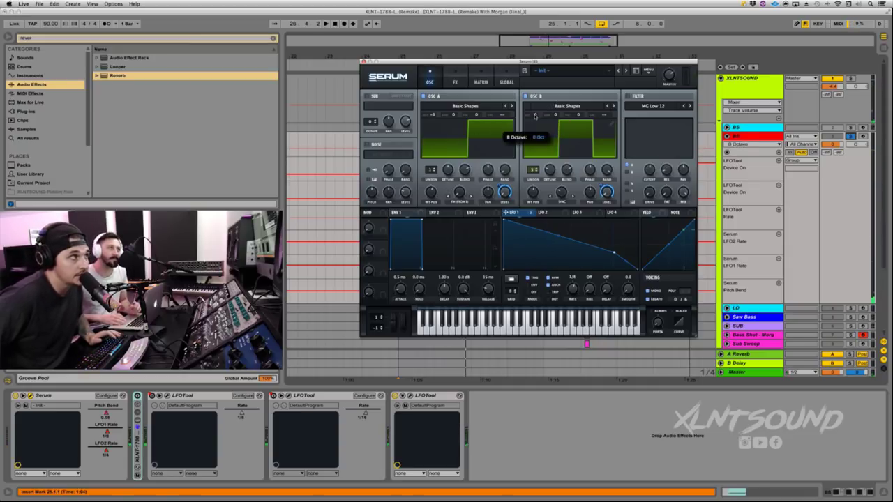
{"action": "left_click_drag", "start_coordinate": [534, 116], "coordinate": [535, 148]}
{"action": "key", "text": "space"}
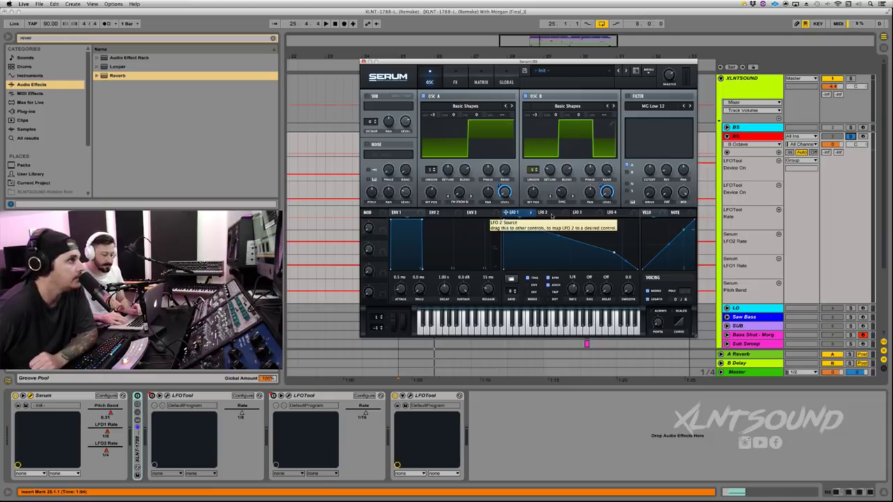
Shape LFO 2 into two consecutive falling curves, both bent inward, with Trig mode on
{"action": "left_click", "coordinate": [546, 213]}
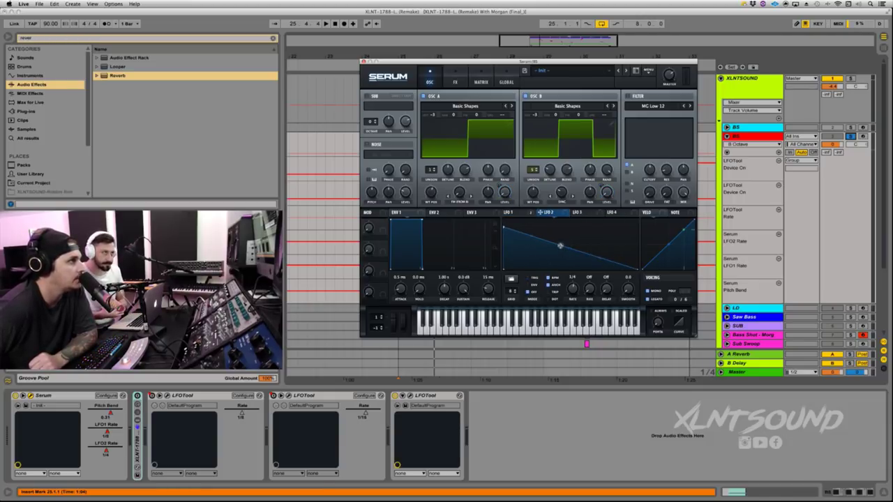
{"action": "left_click_drag", "start_coordinate": [561, 246], "coordinate": [571, 220]}
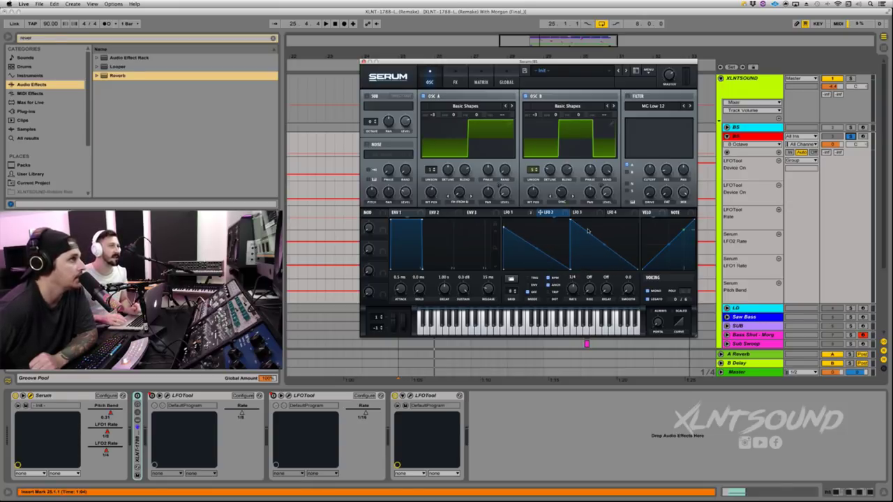
{"action": "left_click_drag", "start_coordinate": [602, 247], "coordinate": [599, 252]}
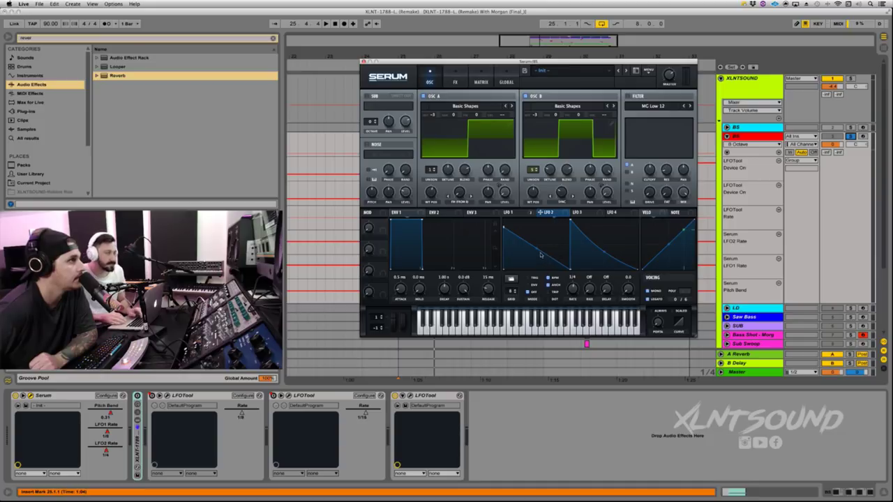
{"action": "left_click_drag", "start_coordinate": [537, 250], "coordinate": [536, 253]}
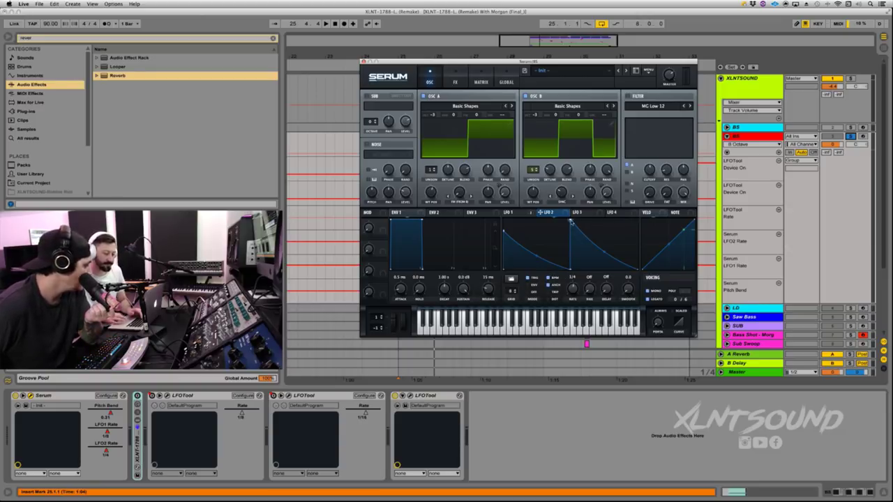
Shape LFO 3 into a short, steep falling curve at the start of its cycle, in Trig mode with a 1/8 rate
{"action": "left_click", "coordinate": [578, 214]}
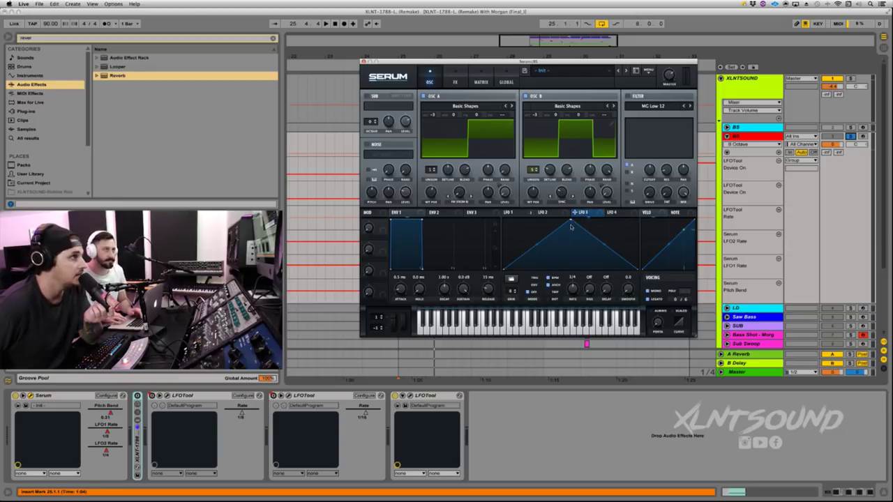
{"action": "left_click_drag", "start_coordinate": [571, 227], "coordinate": [522, 282]}
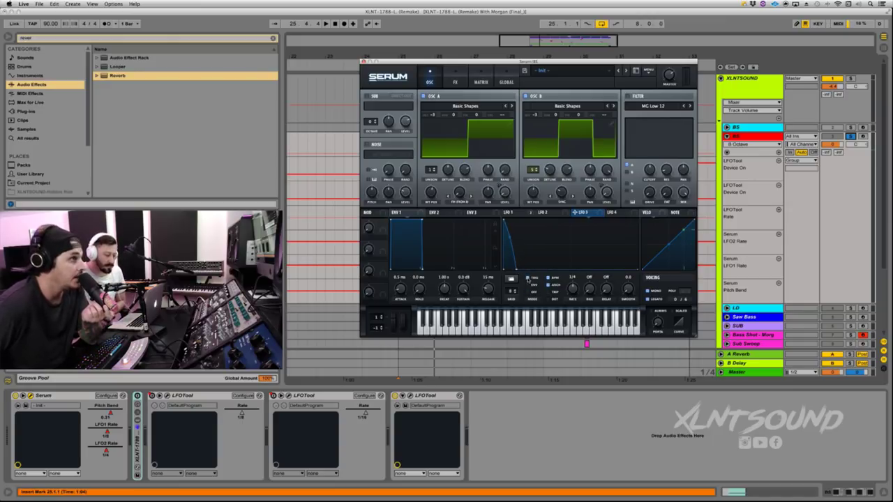
{"action": "left_click_drag", "start_coordinate": [573, 292], "coordinate": [566, 286]}
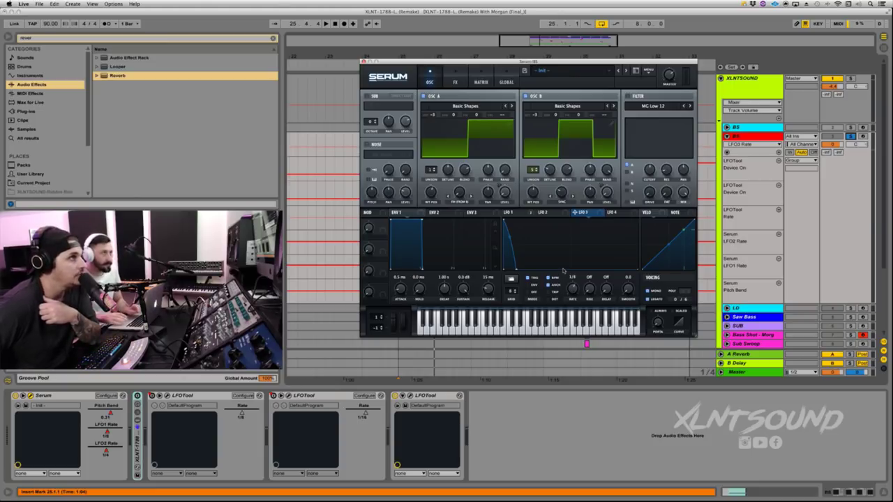
Enable the filter, try the Low EQ 12 type, and set the filter type to MG Low 12
{"action": "left_click", "coordinate": [628, 96]}
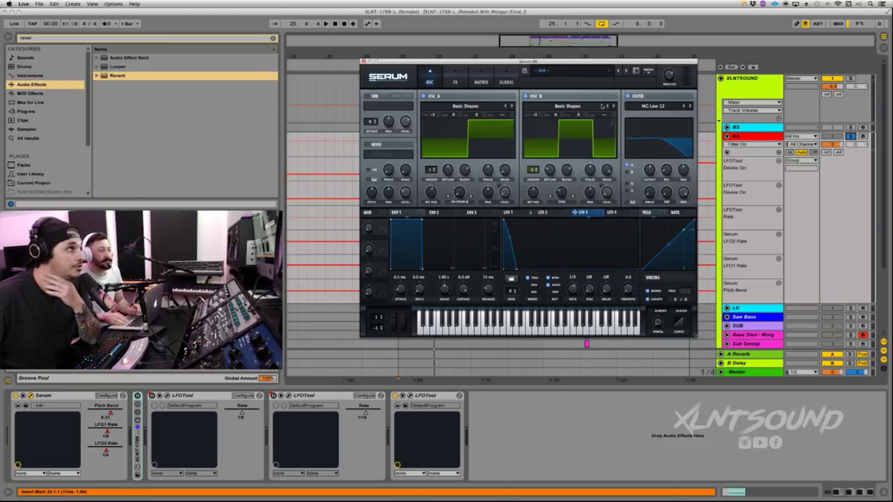
{"action": "left_click", "coordinate": [644, 110]}
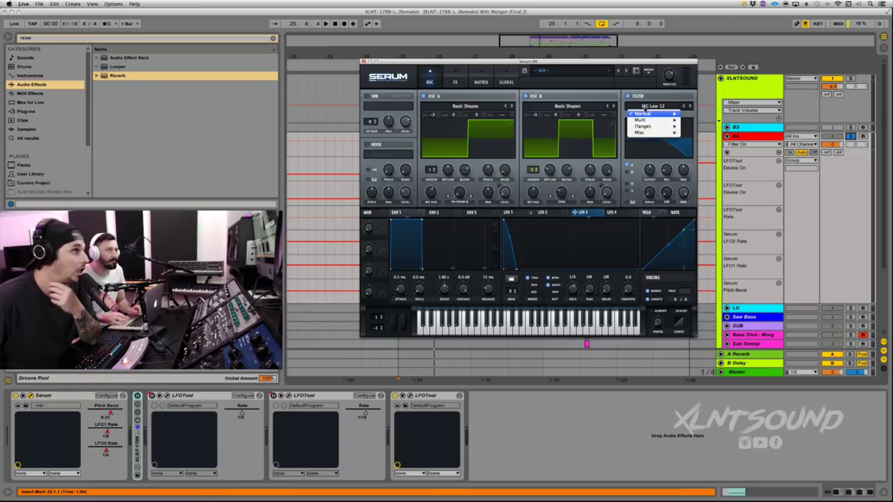
{"action": "mouse_move", "coordinate": [642, 115]}
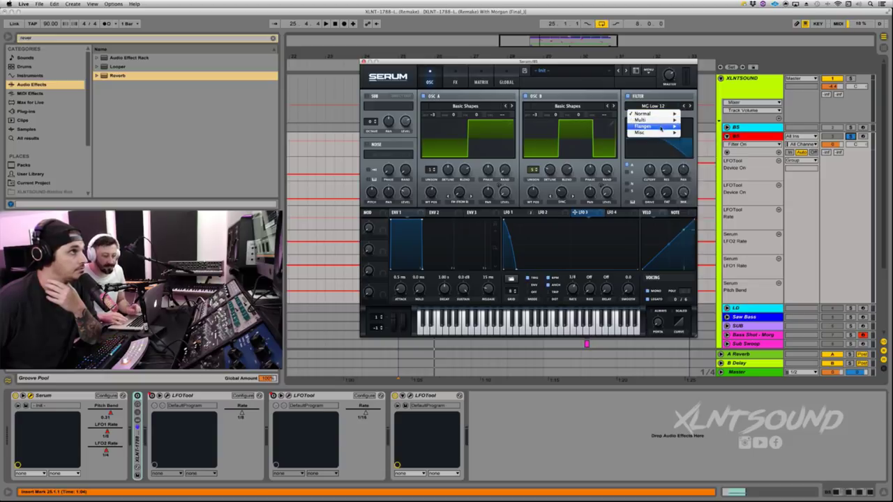
{"action": "mouse_move", "coordinate": [660, 135]}
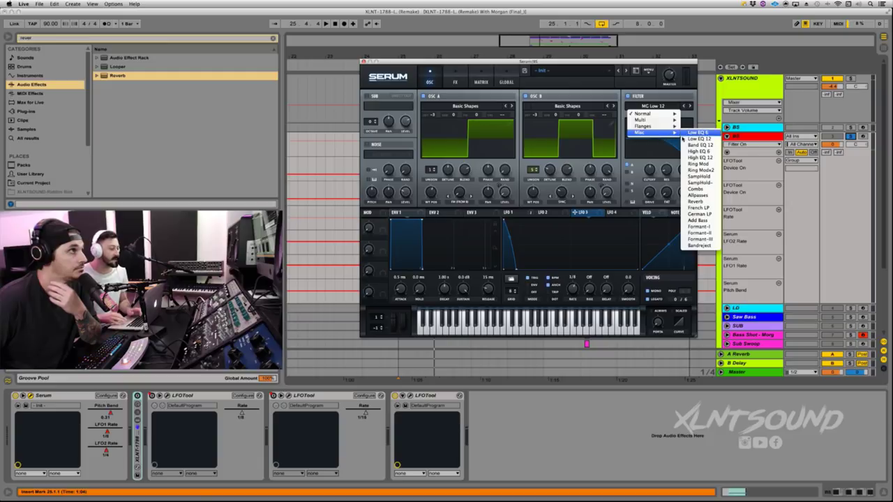
{"action": "left_click", "coordinate": [697, 138]}
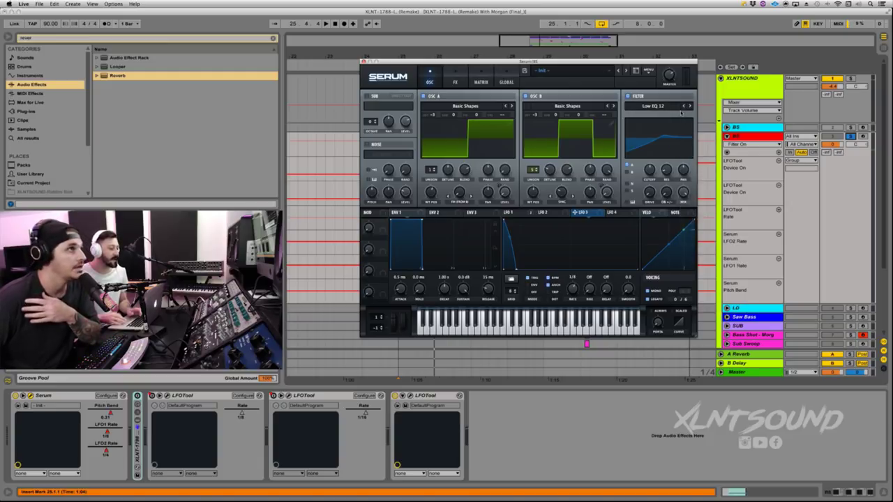
{"action": "left_click", "coordinate": [679, 110]}
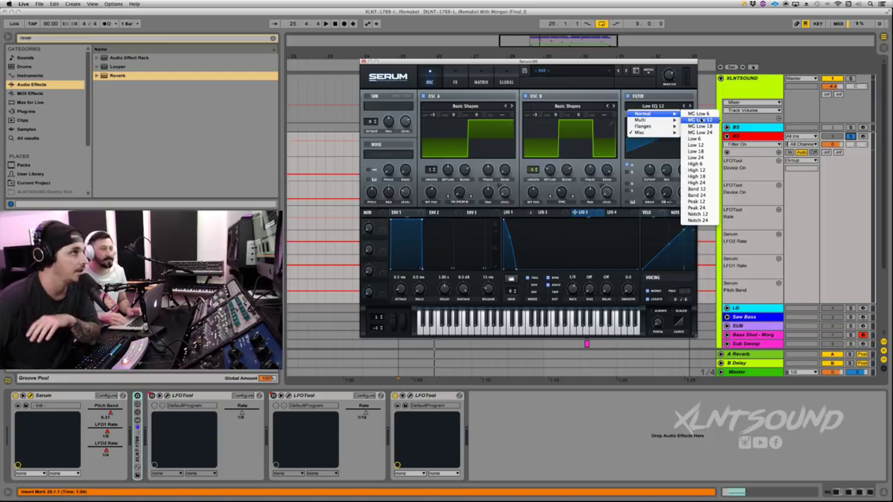
{"action": "left_click", "coordinate": [697, 124]}
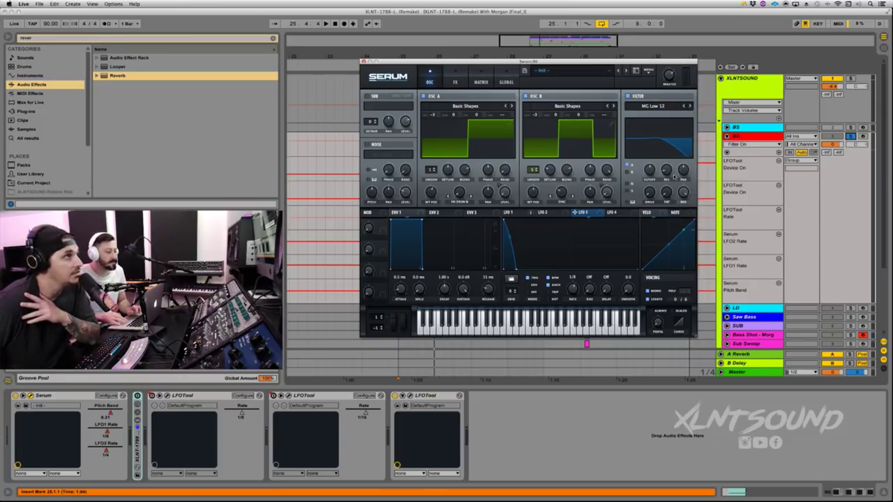
Lower the filter's cutoff, raise its resonance and drive, and reduce its mix slightly below full
{"action": "left_click", "coordinate": [649, 169]}
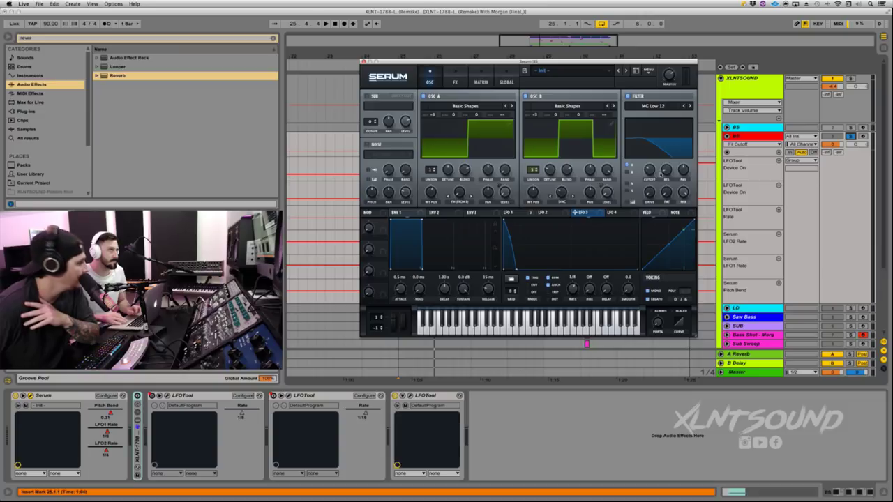
{"action": "left_click_drag", "start_coordinate": [661, 162], "coordinate": [664, 154]}
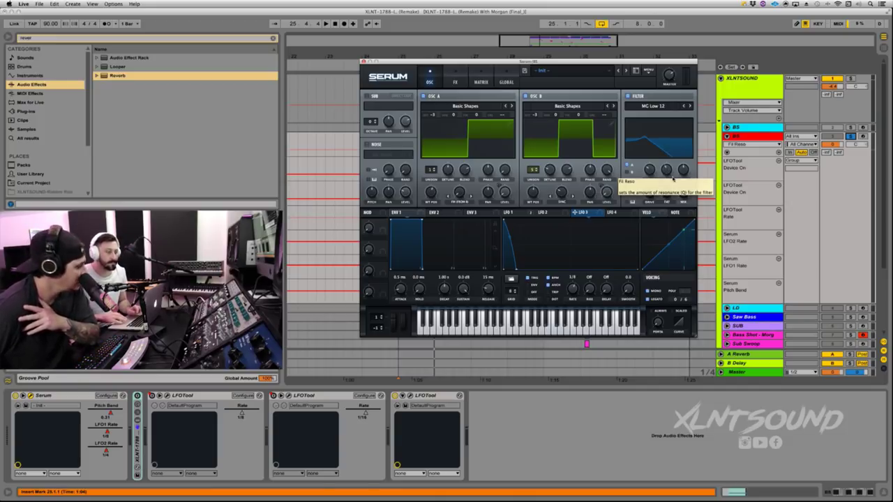
{"action": "left_click_drag", "start_coordinate": [649, 193], "coordinate": [650, 179]}
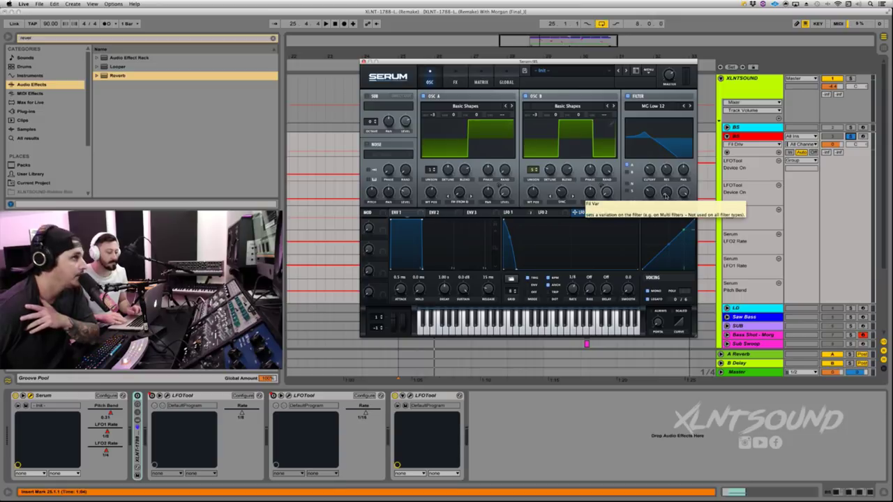
{"action": "left_click", "coordinate": [667, 192]}
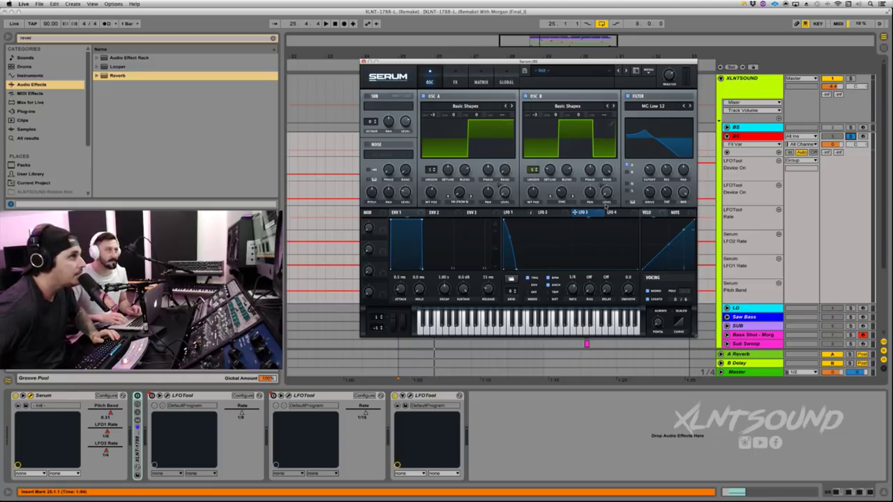
{"action": "left_click_drag", "start_coordinate": [684, 197], "coordinate": [686, 200]}
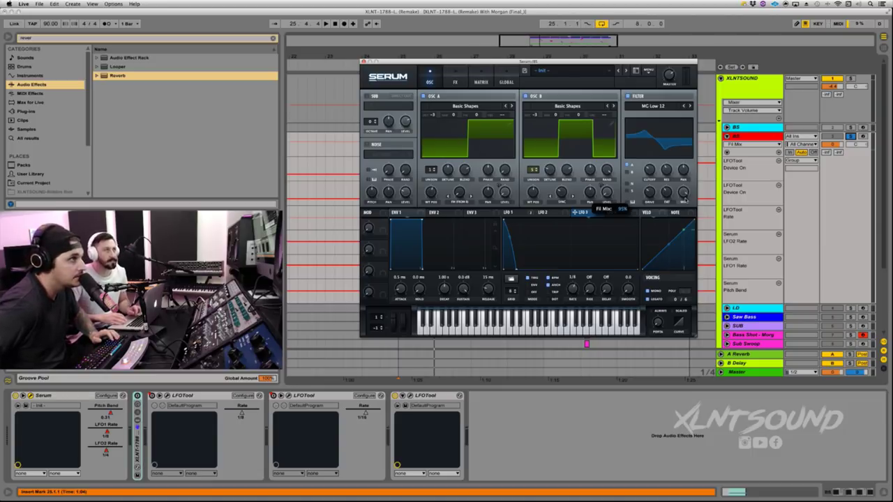
{"action": "left_click_drag", "start_coordinate": [686, 201], "coordinate": [686, 201]}
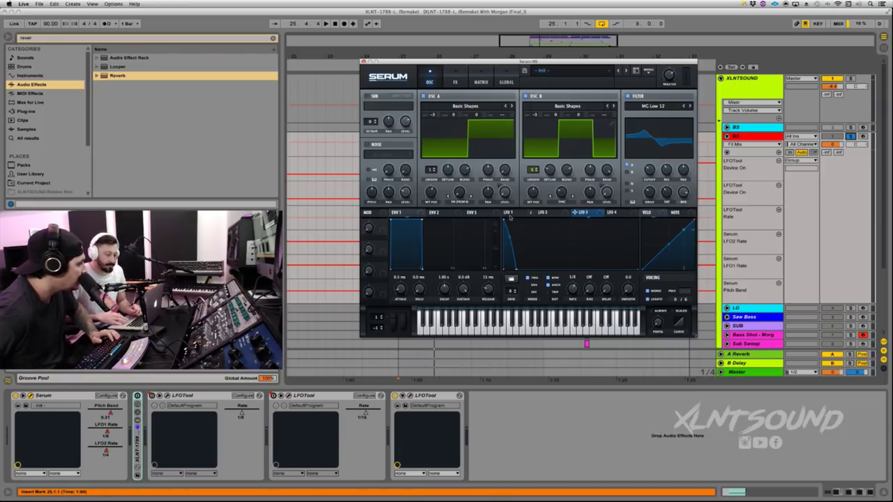
Assign LFO 1 to the filter's cutoff
{"action": "mouse_move", "coordinate": [510, 217]}
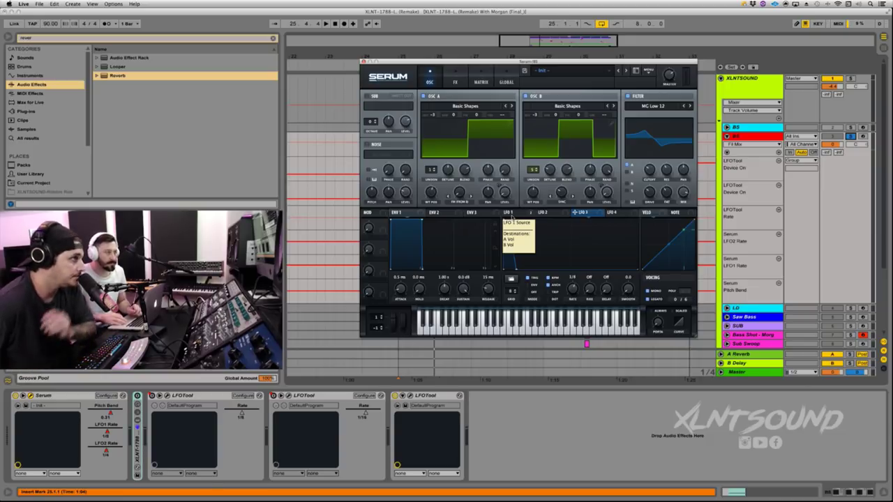
{"action": "left_click", "coordinate": [511, 214]}
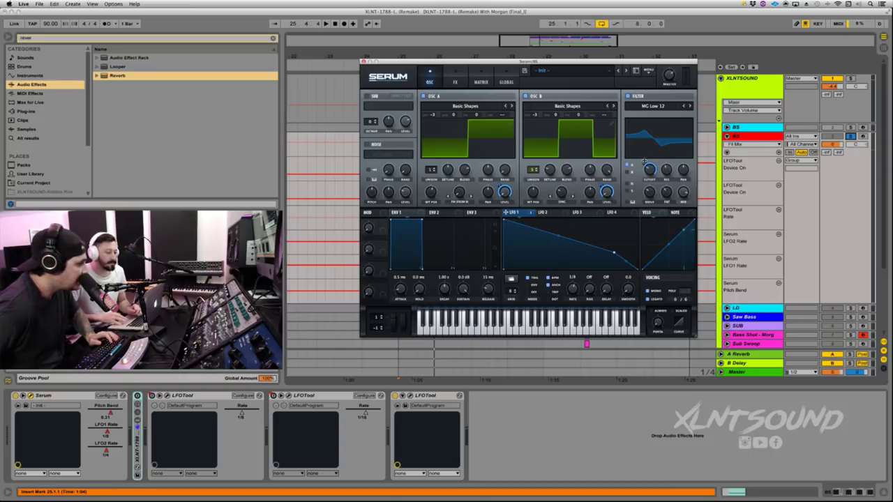
{"action": "left_click_drag", "start_coordinate": [645, 161], "coordinate": [643, 172]}
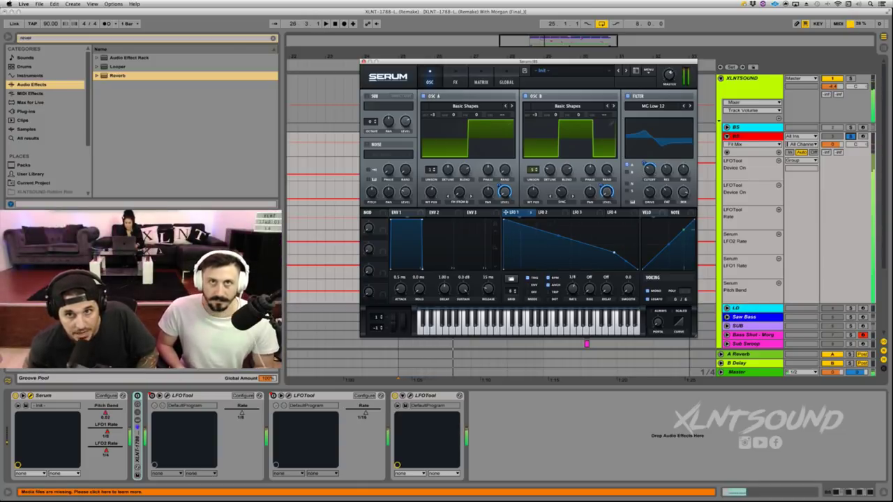
Adjust the synth's master volume while the loop plays, and stop playback
{"action": "left_click", "coordinate": [669, 82]}
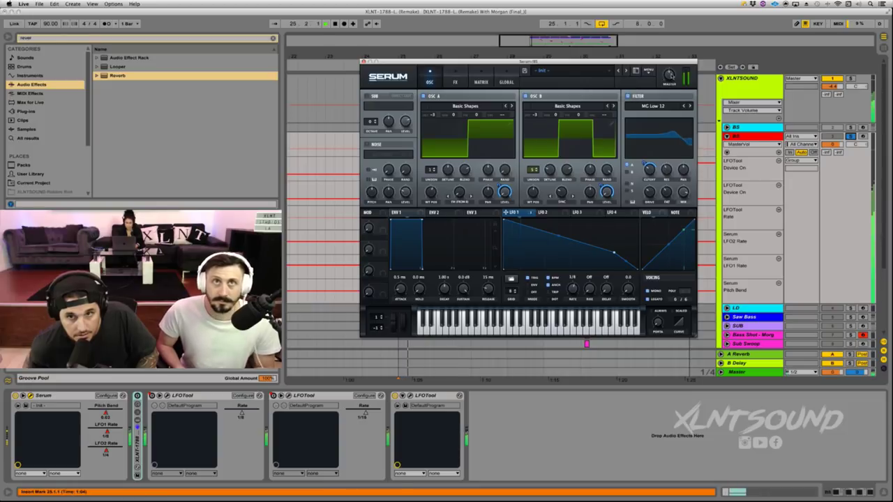
{"action": "left_click_drag", "start_coordinate": [669, 87], "coordinate": [671, 84]}
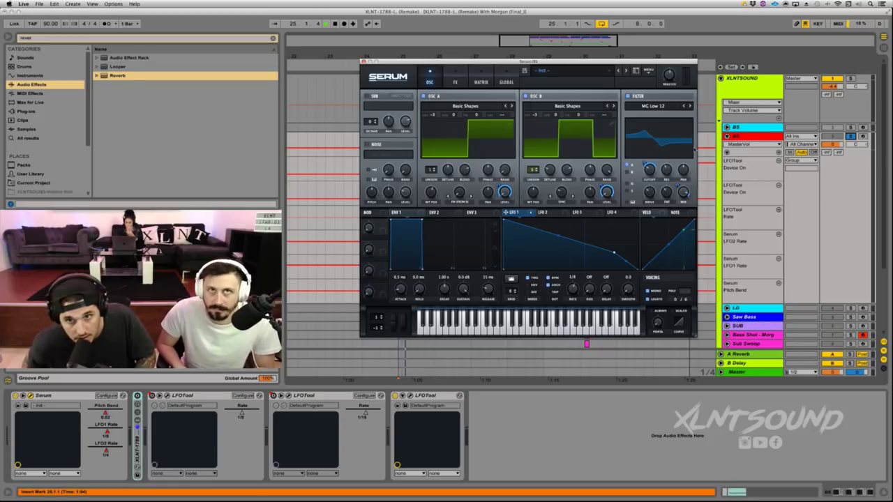
{"action": "key", "text": "space"}
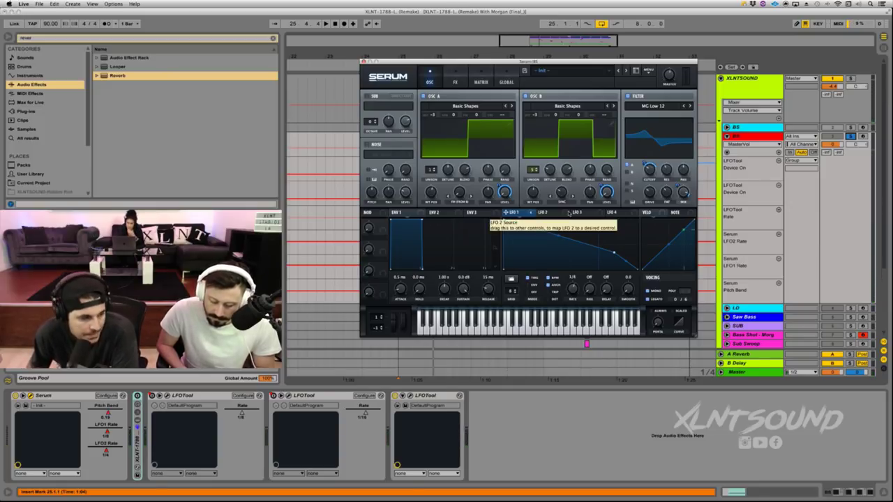
Assign LFO 3 to the coarse pitch of oscillators A and B, with an amount of 100 on oscillator A
{"action": "left_click", "coordinate": [585, 213]}
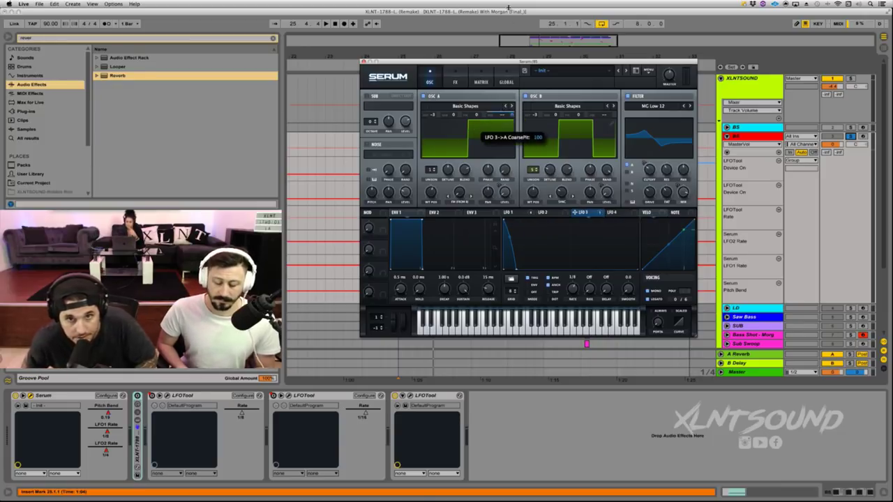
{"action": "key", "text": "space"}
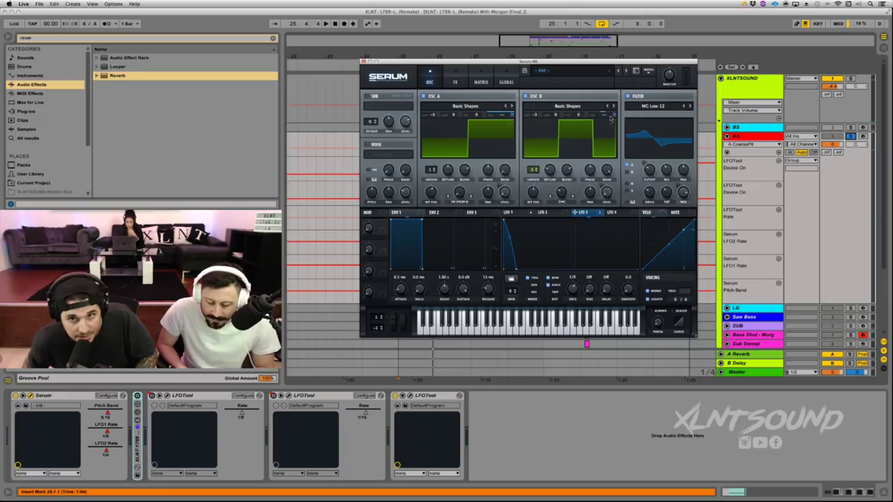
{"action": "left_click_drag", "start_coordinate": [611, 119], "coordinate": [614, 134]}
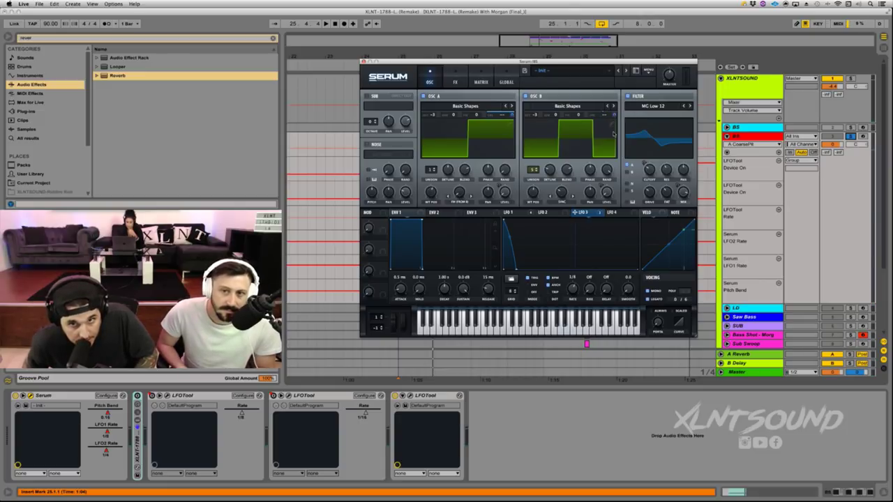
Route oscillator B through the filter, play the loop, and shorten envelope 1's decay to about 0.7 s
{"action": "key", "text": "space"}
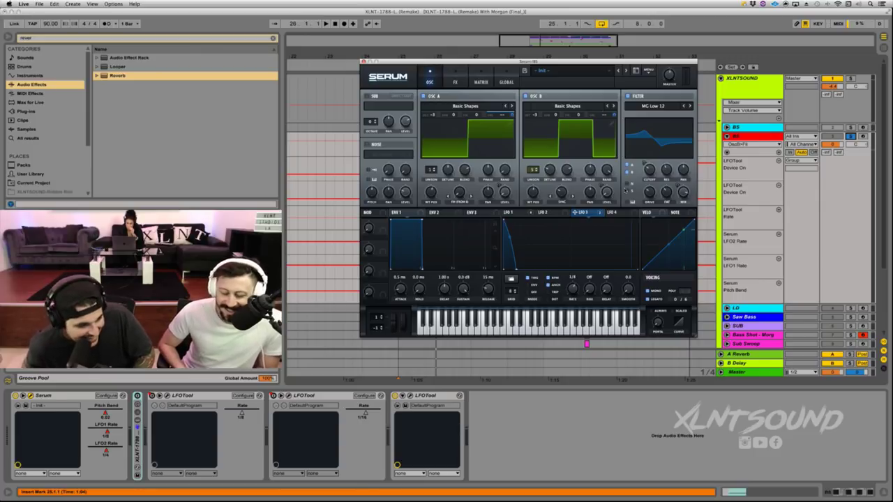
{"action": "key", "text": "space"}
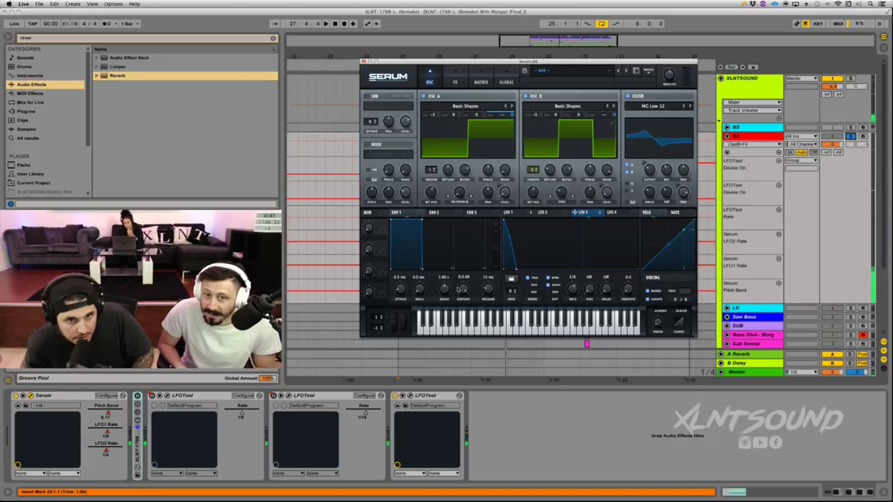
{"action": "mouse_move", "coordinate": [462, 289]}
{"action": "left_click_drag", "start_coordinate": [452, 286], "coordinate": [450, 288]}
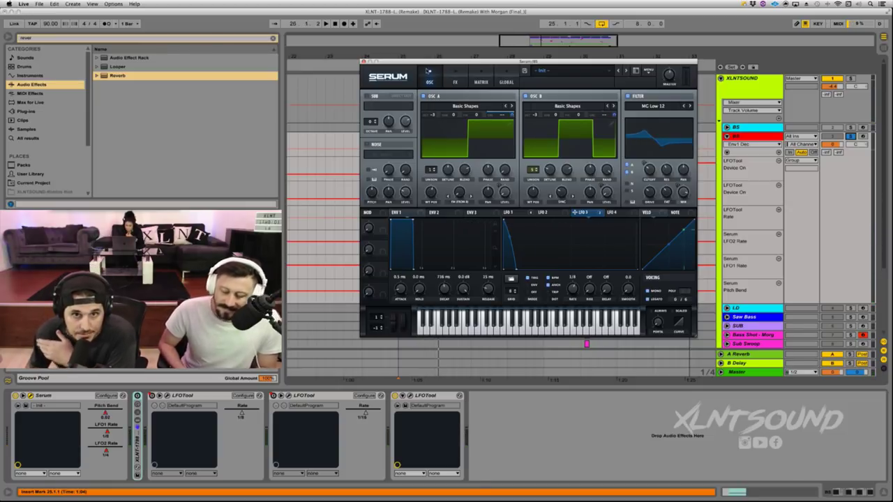
Load the saved effect chain XLNT-BS 1788 FB.fxr into the effects rack
{"action": "left_click", "coordinate": [455, 82]}
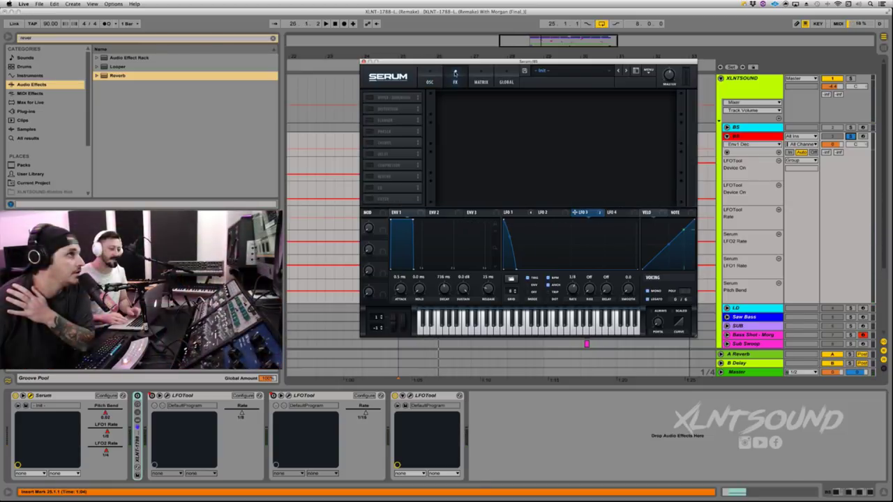
{"action": "left_click", "coordinate": [647, 71]}
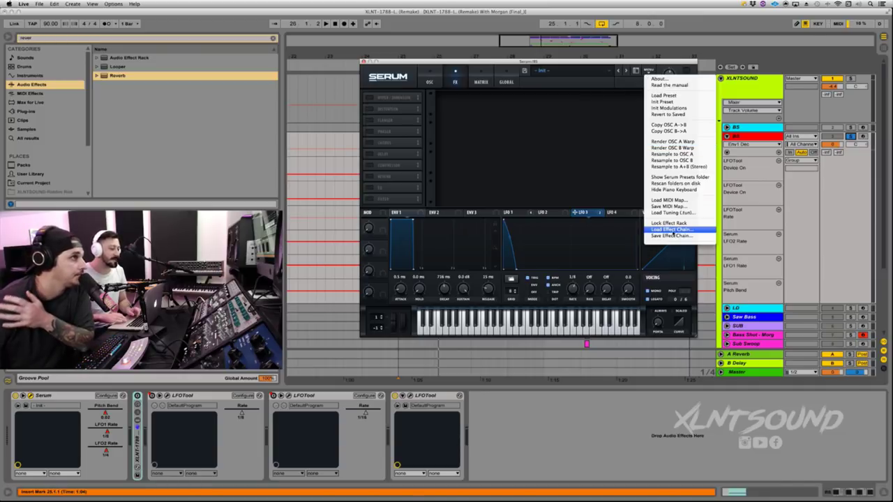
{"action": "left_click", "coordinate": [669, 235]}
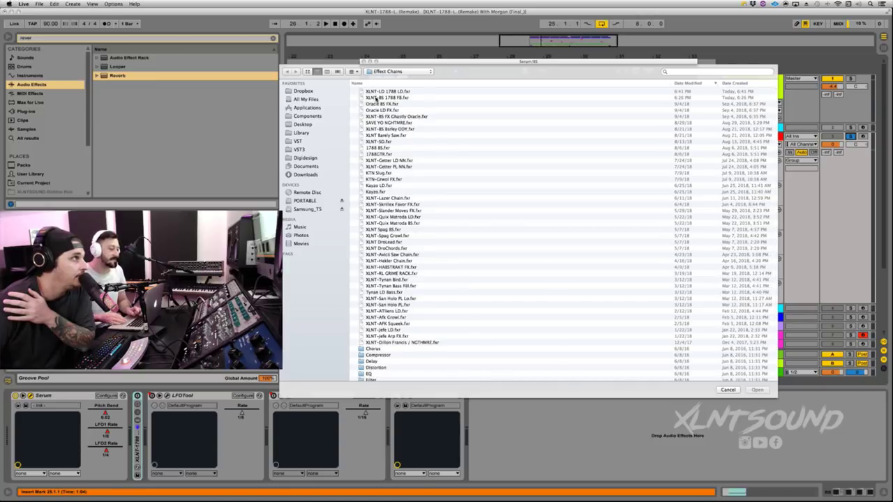
{"action": "left_click", "coordinate": [376, 100]}
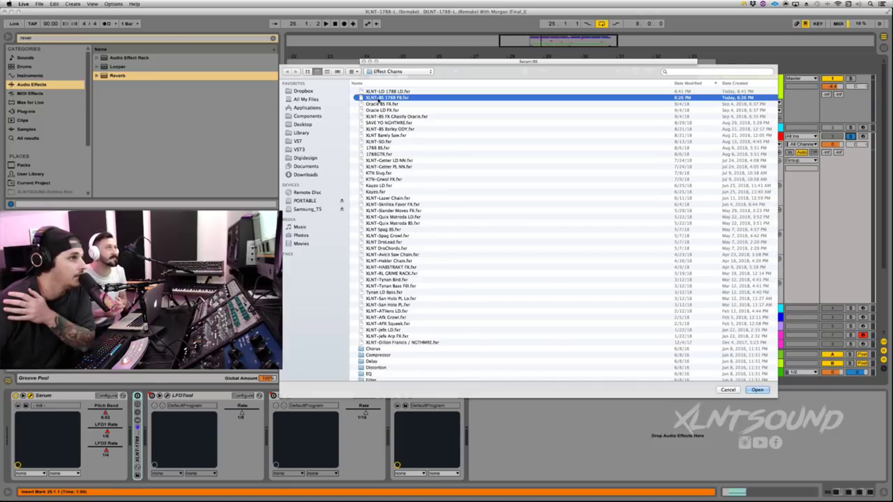
{"action": "key", "text": "Return"}
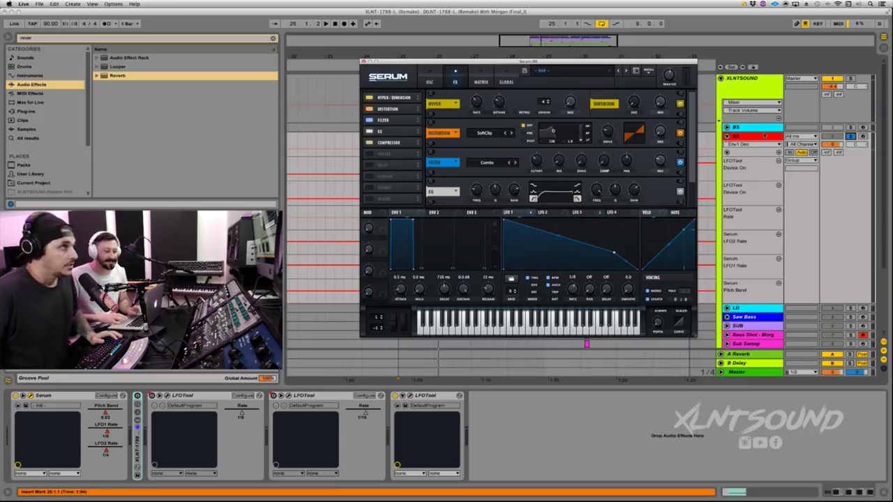
Bypass the distortion, filter, EQ and compressor effects, and play the loop
{"action": "left_click", "coordinate": [680, 133]}
{"action": "left_click", "coordinate": [680, 161]}
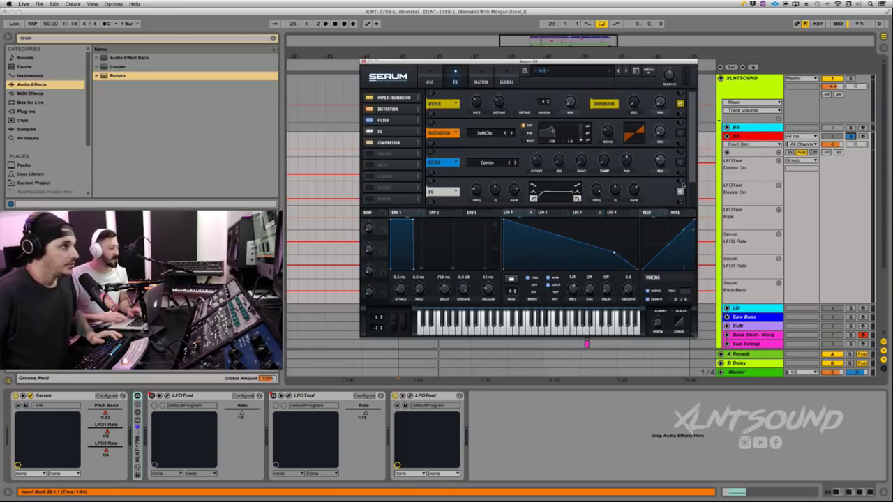
{"action": "left_click", "coordinate": [681, 192]}
{"action": "scroll", "coordinate": [682, 191], "scroll_direction": "down", "scroll_amount": 3}
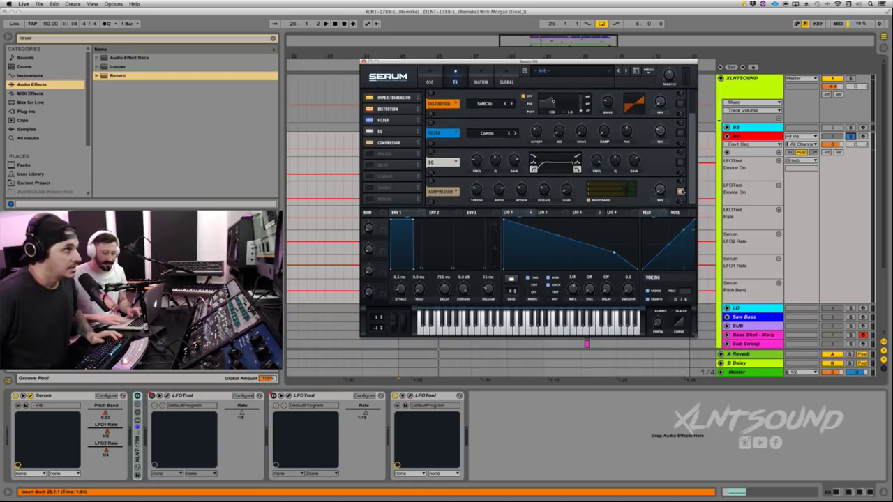
{"action": "key", "text": "space"}
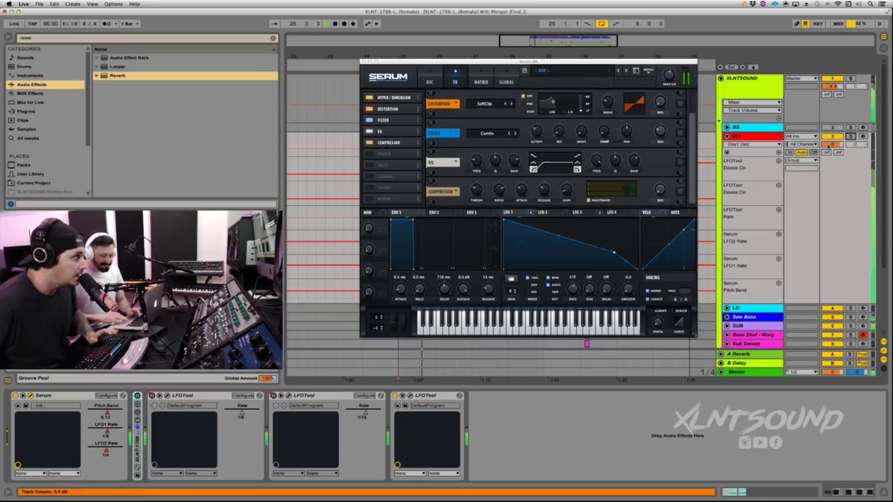
Turn the distortion effect back on and keep its mode at SoftClip
{"action": "left_click", "coordinate": [680, 104]}
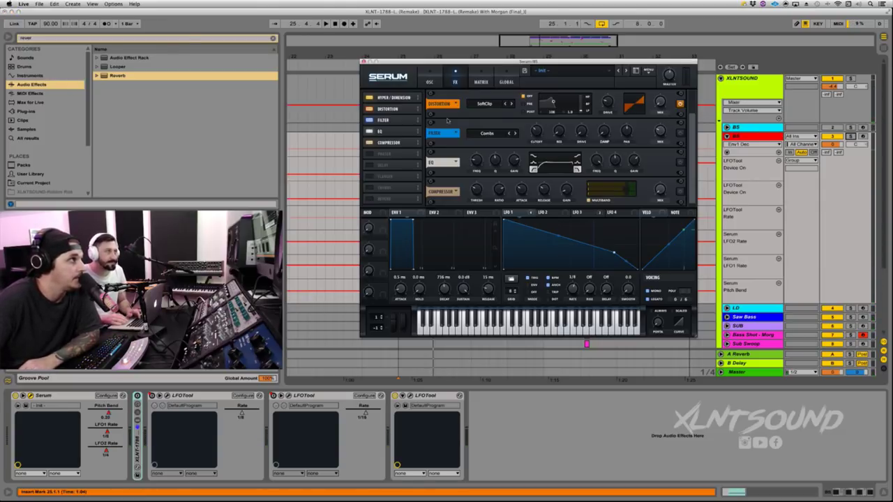
{"action": "left_click", "coordinate": [479, 104]}
{"action": "left_click", "coordinate": [485, 114]}
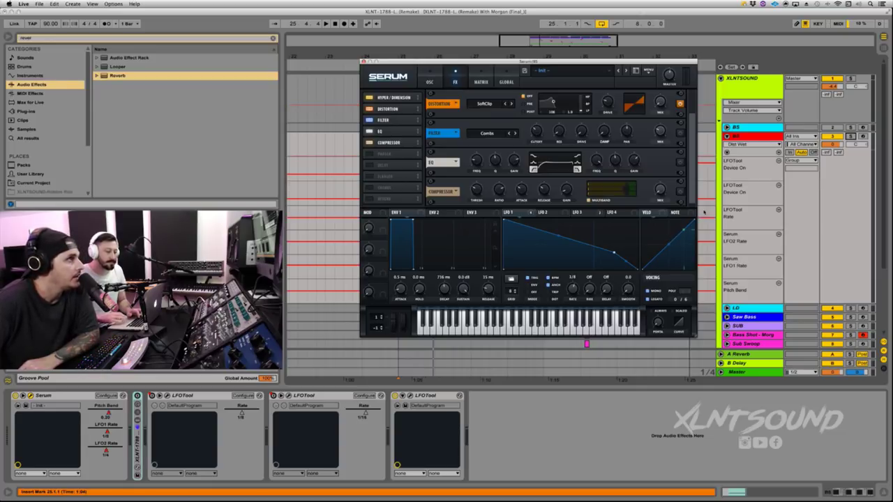
Examine the Hyper/Dimension effect's rate, detune, dimension size and mix values
{"action": "left_click_drag", "start_coordinate": [693, 170], "coordinate": [690, 131]}
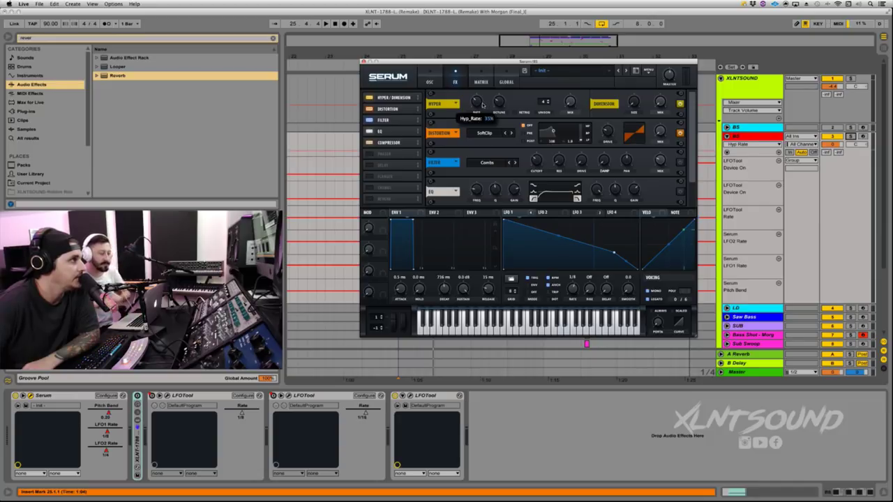
{"action": "left_click_drag", "start_coordinate": [498, 104], "coordinate": [498, 102]}
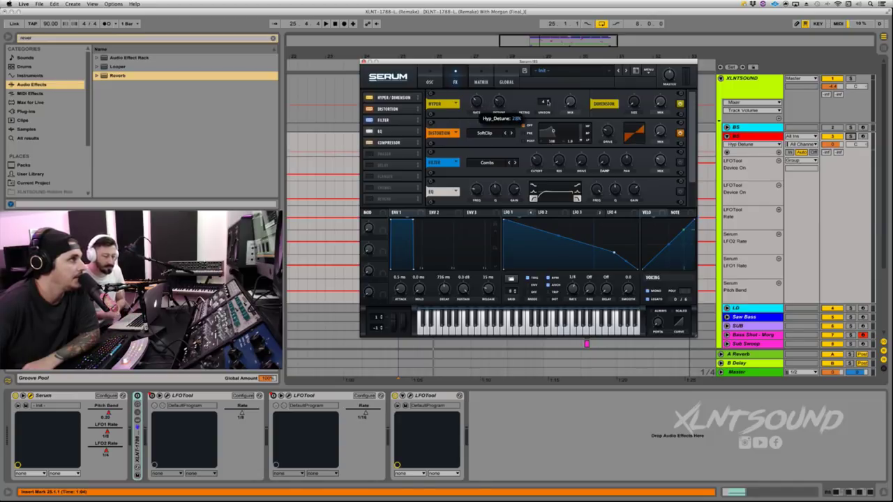
{"action": "left_click", "coordinate": [635, 104]}
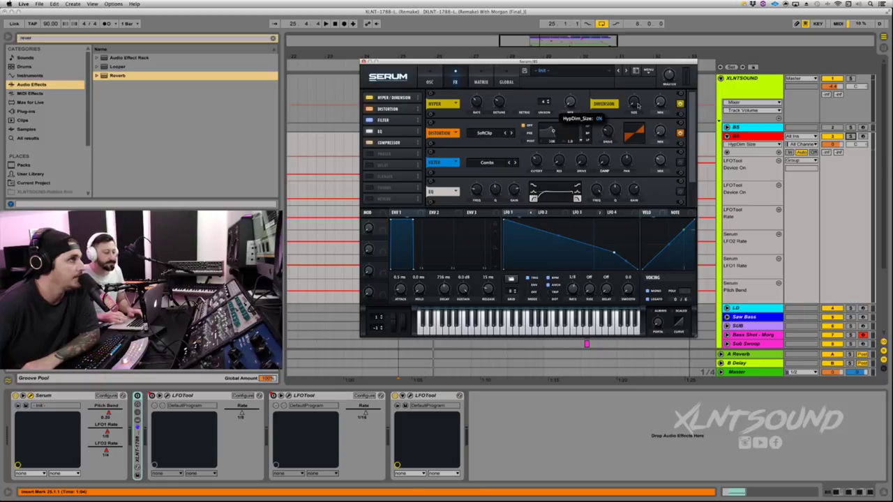
{"action": "left_click", "coordinate": [656, 103]}
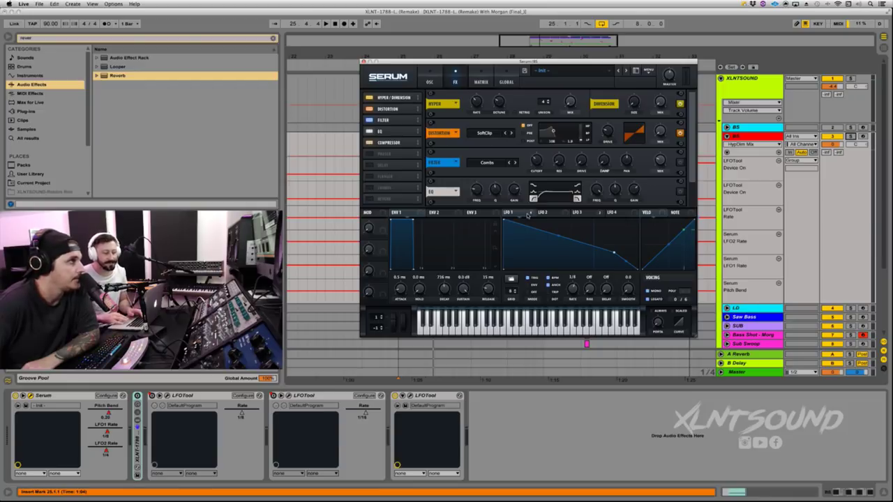
Modulate the Hyper mix and the Dimension mix with LFO 1, giving the Dimension mix about 32, and play the loop
{"action": "mouse_move", "coordinate": [506, 212]}
{"action": "left_mouse_down"}
{"action": "mouse_move", "coordinate": [564, 148]}
{"action": "mouse_move", "coordinate": [570, 102]}
{"action": "left_mouse_up"}
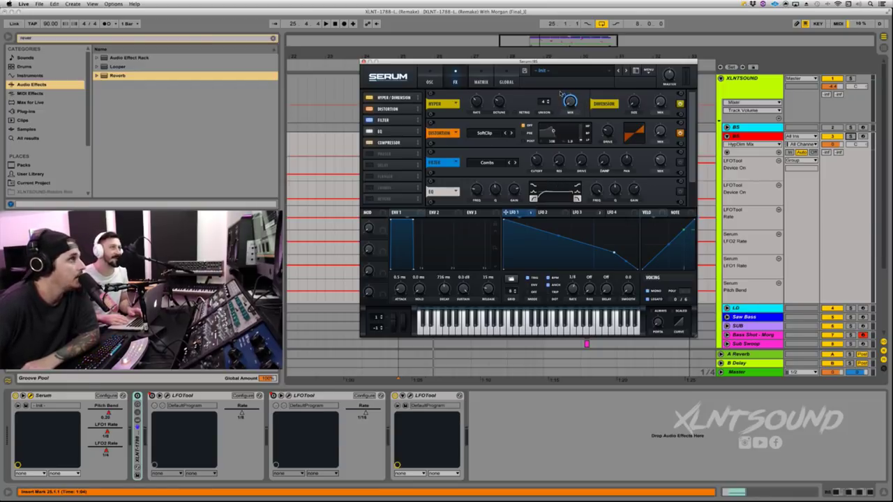
{"action": "mouse_move", "coordinate": [564, 96]}
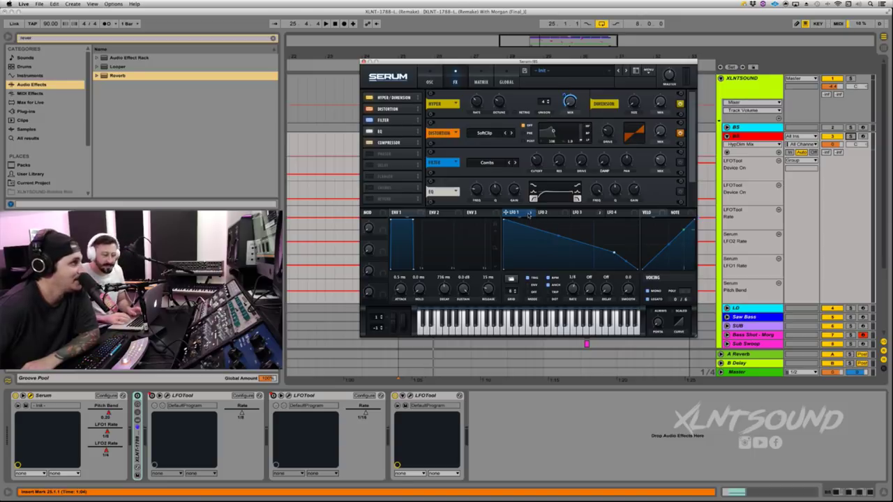
{"action": "left_click_drag", "start_coordinate": [529, 213], "coordinate": [660, 103]}
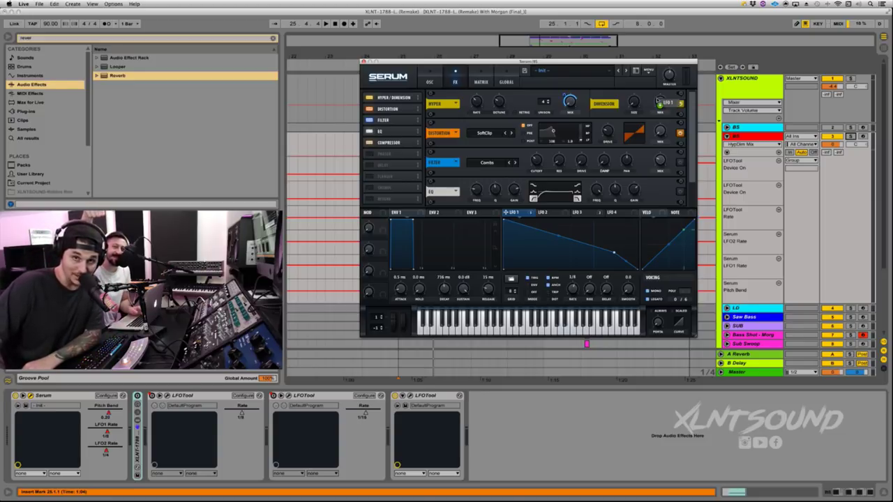
{"action": "left_click_drag", "start_coordinate": [657, 99], "coordinate": [657, 96]}
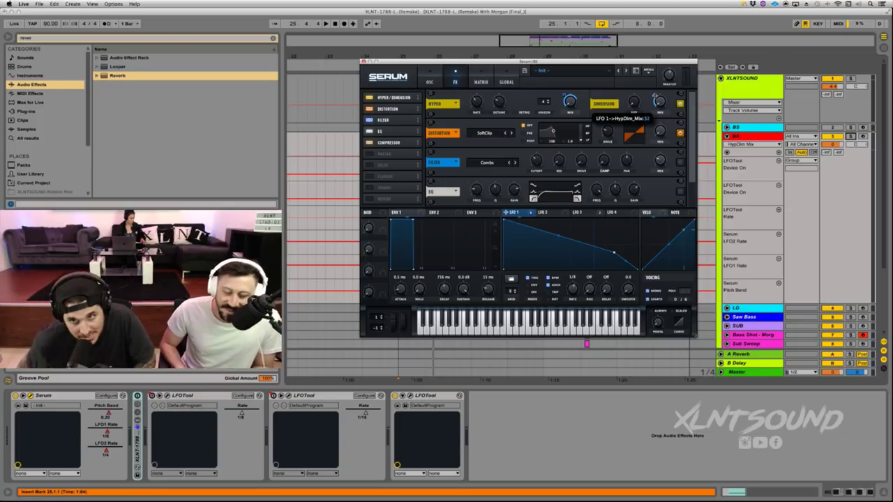
{"action": "key", "text": "space"}
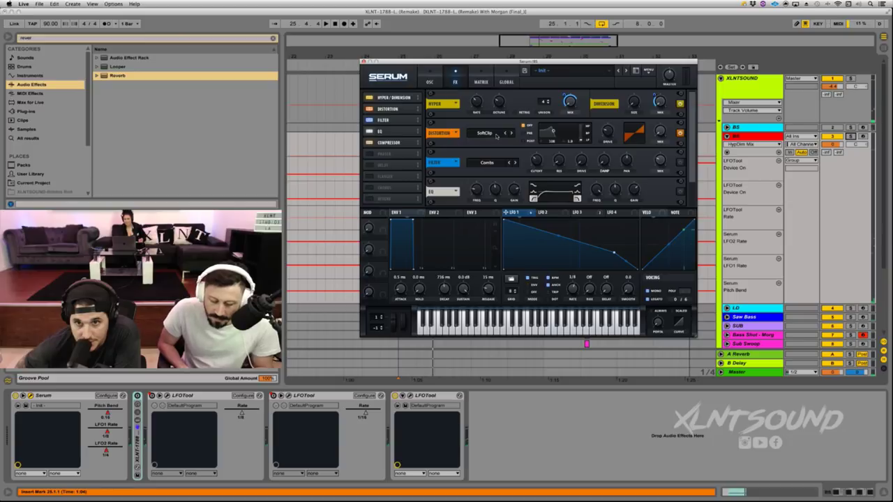
Check the distortion drive, modulate the distortion mix with LFO 1, adjust the modulation amount, and play the loop
{"action": "left_click", "coordinate": [608, 132]}
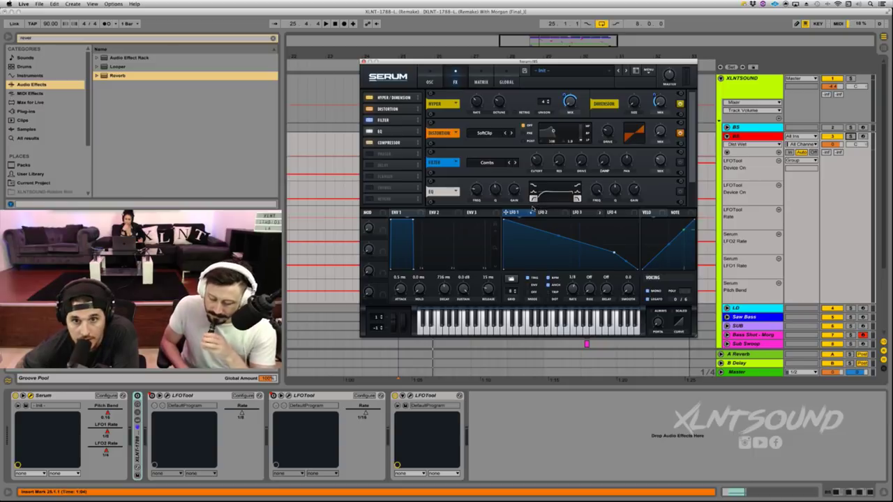
{"action": "left_click_drag", "start_coordinate": [523, 216], "coordinate": [651, 136]}
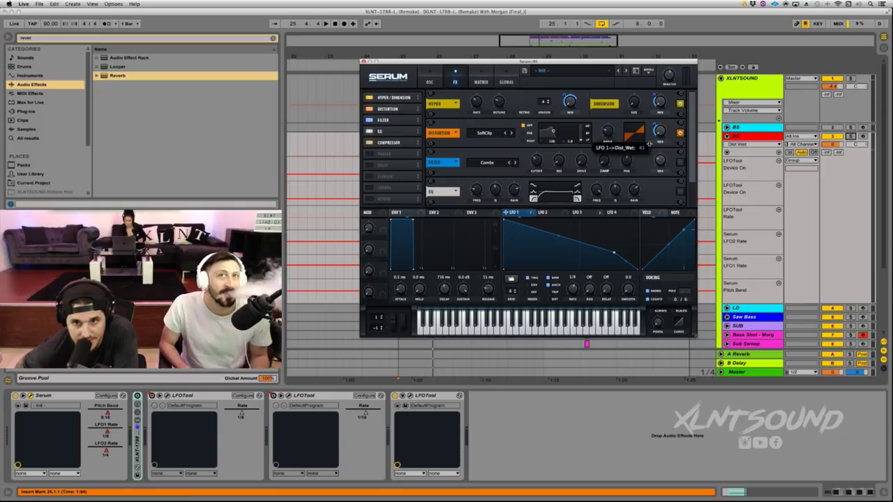
{"action": "left_click_drag", "start_coordinate": [649, 144], "coordinate": [649, 151]}
{"action": "key", "text": "space"}
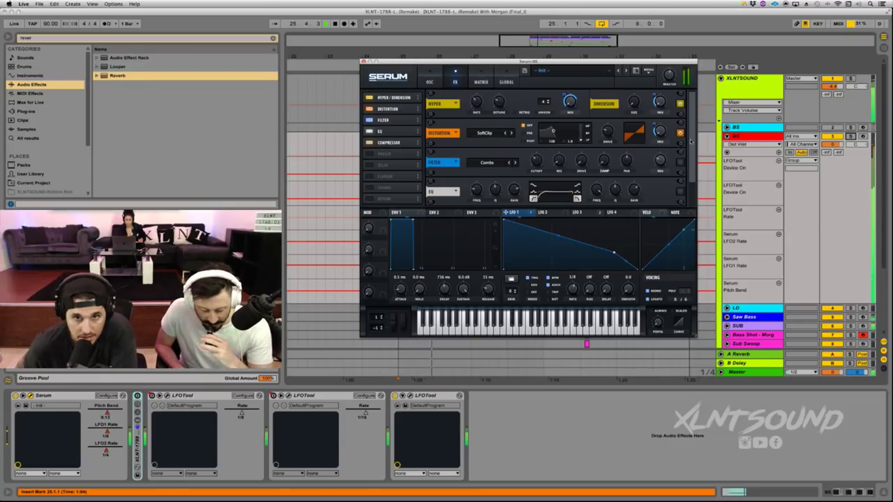
{"action": "key", "text": "space"}
Turn the filter effect back on, keep its type at Combs, and check its cutoff, resonance, drive, damp and pan
{"action": "scroll", "coordinate": [687, 143], "scroll_direction": "down", "scroll_amount": 2}
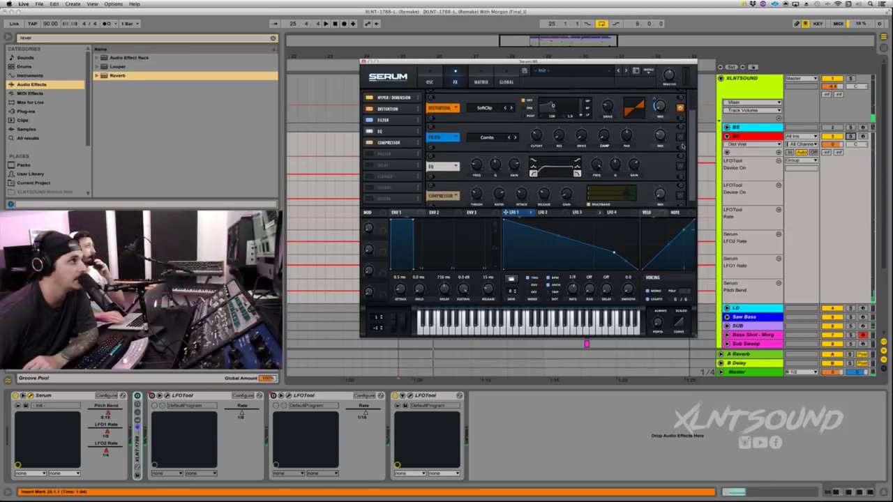
{"action": "left_click", "coordinate": [487, 137]}
{"action": "mouse_move", "coordinate": [484, 164]}
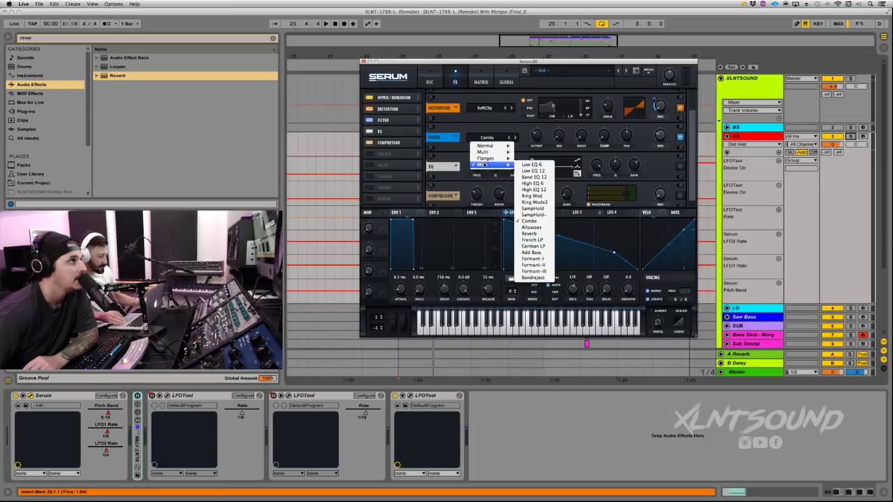
{"action": "left_click", "coordinate": [513, 135]}
{"action": "left_click", "coordinate": [538, 136]}
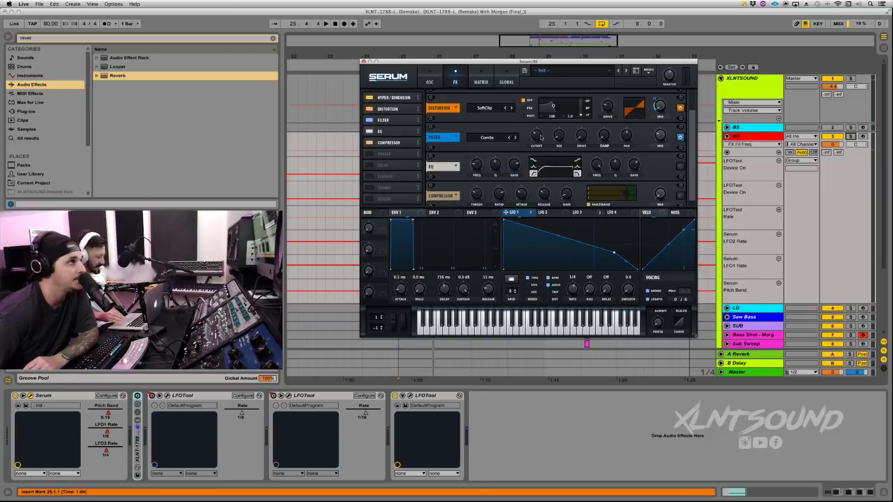
{"action": "left_click", "coordinate": [559, 136]}
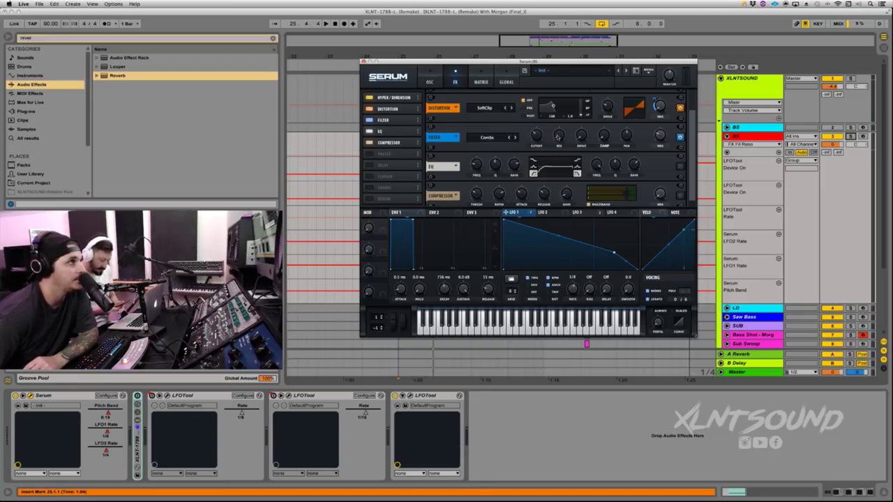
{"action": "mouse_move", "coordinate": [561, 138]}
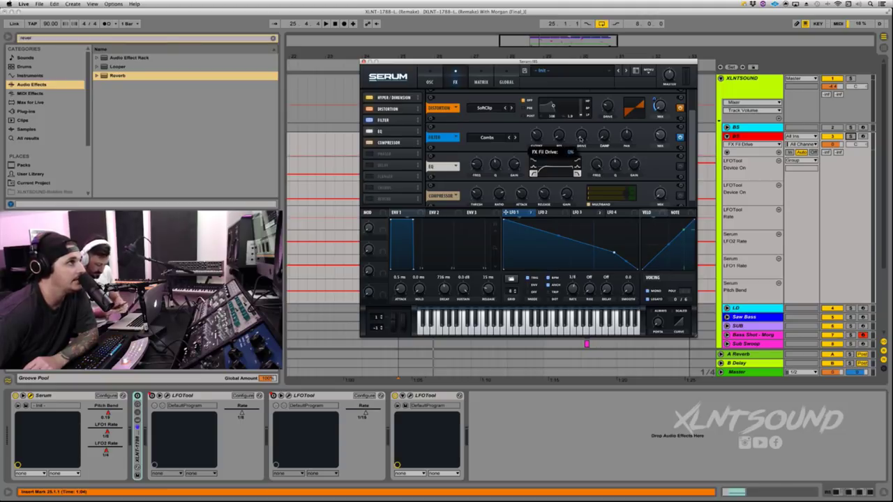
{"action": "left_click", "coordinate": [603, 137]}
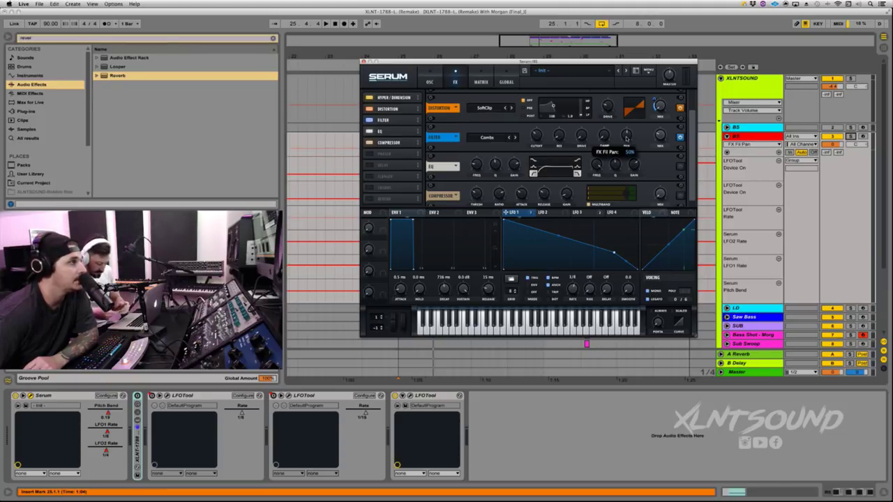
Check the filter effect's mix, modulate it with LFO 1, and play the loop
{"action": "left_click", "coordinate": [660, 136]}
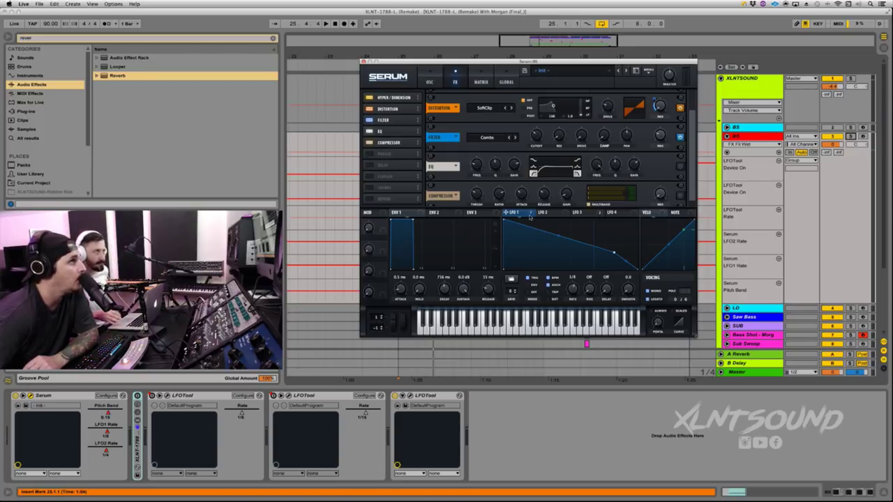
{"action": "left_click_drag", "start_coordinate": [530, 218], "coordinate": [655, 130]}
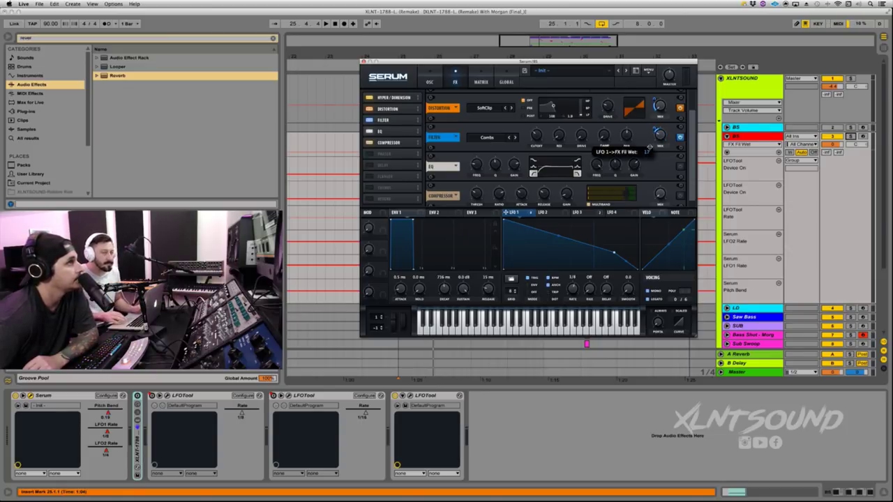
{"action": "key", "text": "space"}
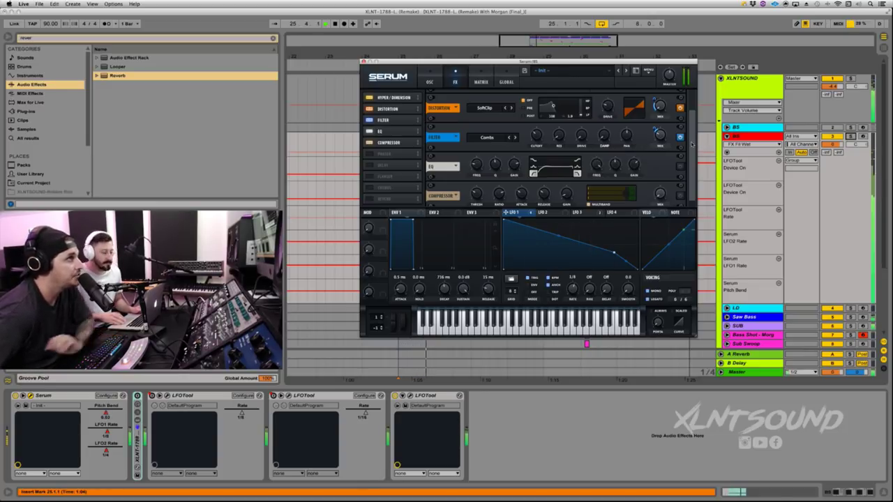
Turn the EQ effect back on and check the frequency, Q and gain of its low and high bands
{"action": "scroll", "coordinate": [689, 146], "scroll_direction": "up", "scroll_amount": 3}
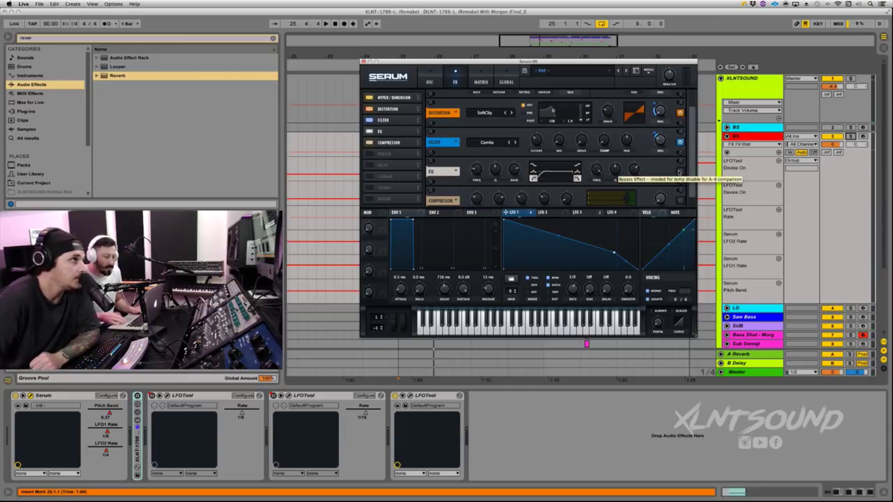
{"action": "left_click", "coordinate": [680, 172]}
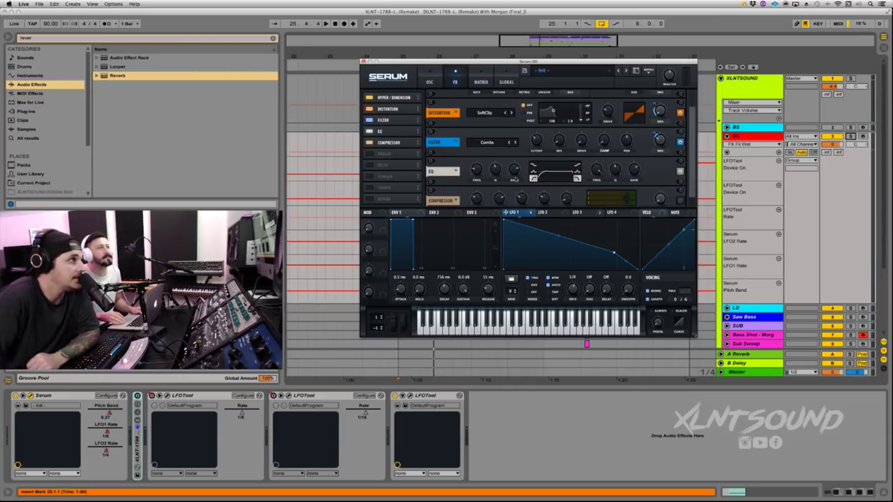
{"action": "left_click", "coordinate": [477, 172]}
{"action": "left_click", "coordinate": [494, 169]}
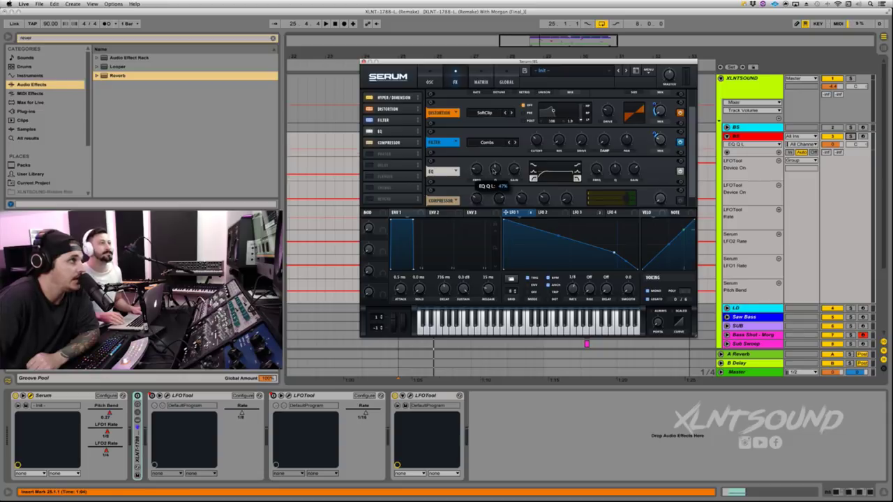
{"action": "left_click", "coordinate": [514, 169]}
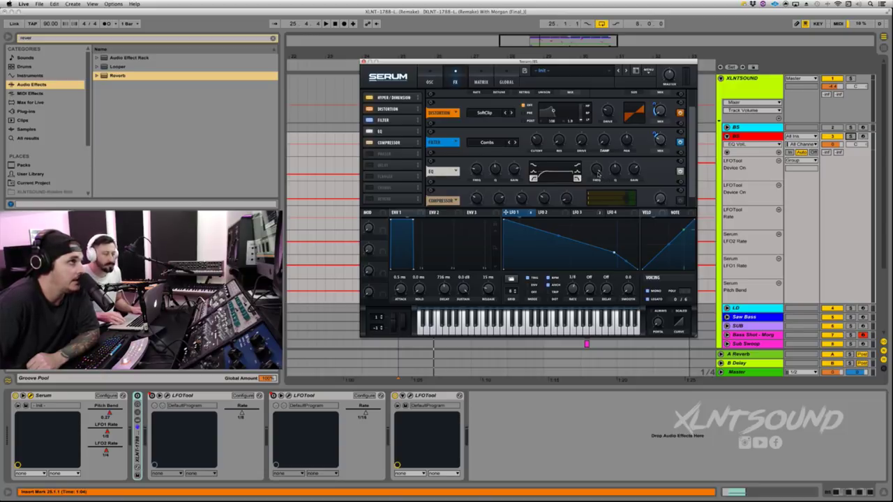
{"action": "left_click", "coordinate": [597, 170]}
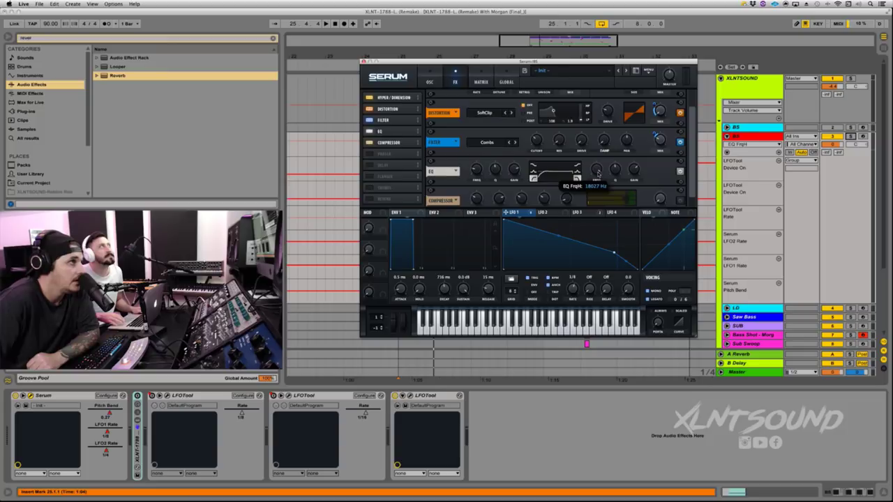
{"action": "left_click", "coordinate": [618, 172]}
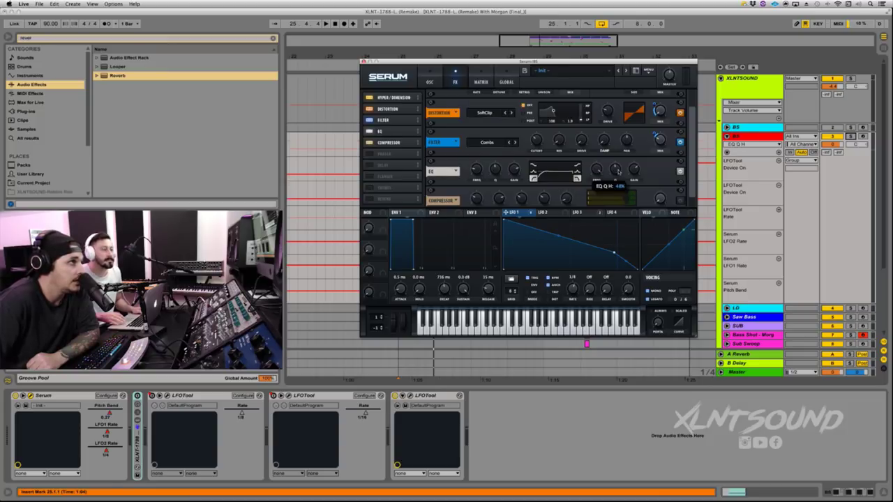
{"action": "left_click", "coordinate": [633, 171]}
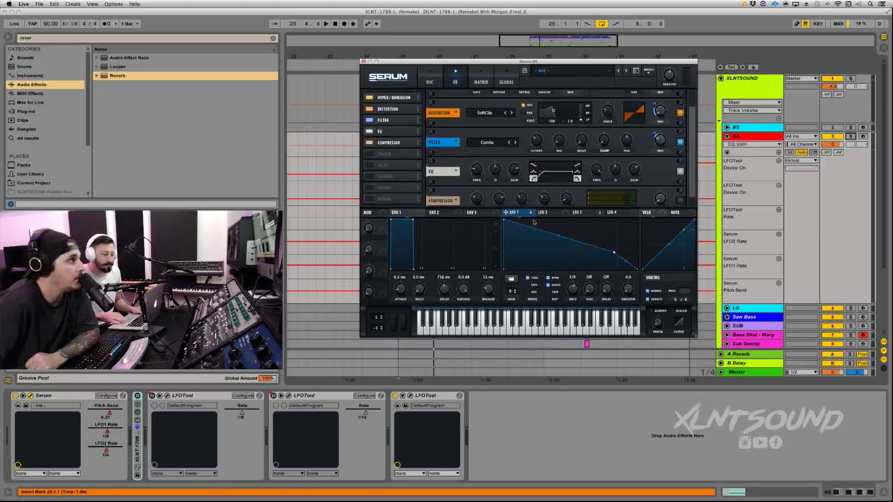
Modulate the EQ's low-band frequency with LFO 1 and play the loop
{"action": "left_click_drag", "start_coordinate": [530, 214], "coordinate": [472, 165]}
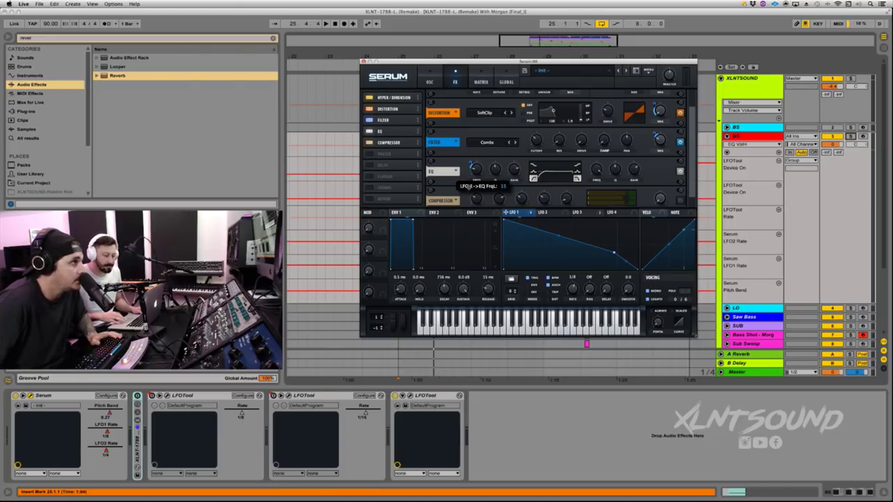
{"action": "key", "text": "space"}
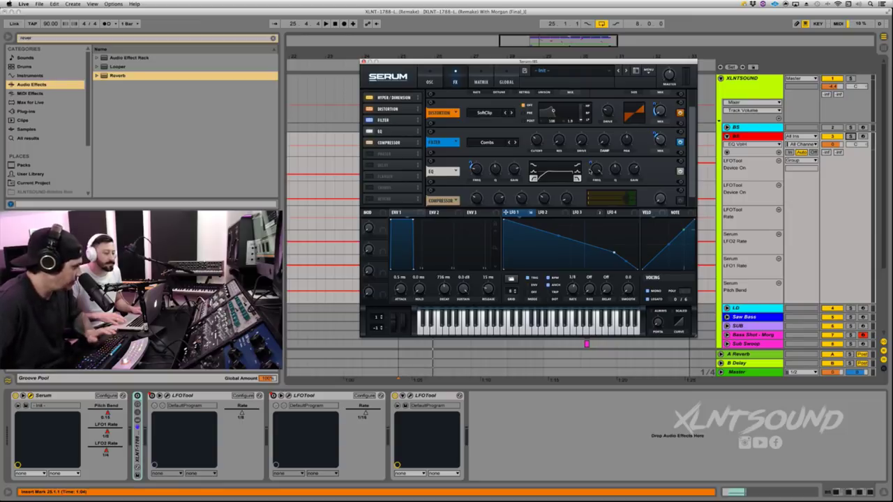
{"action": "key", "text": "space"}
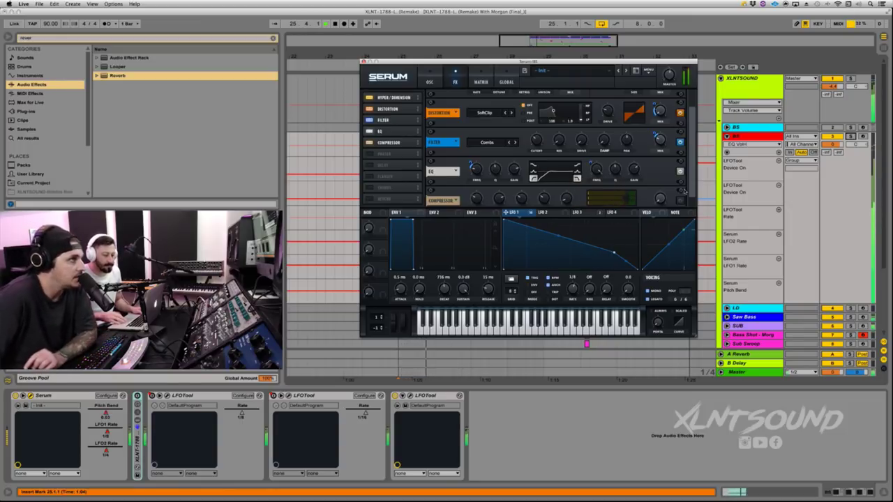
Turn the compressor effect back on and check its threshold, ratio, attack, release, gain and mix
{"action": "scroll", "coordinate": [688, 185], "scroll_direction": "down", "scroll_amount": 1}
{"action": "key", "text": "space"}
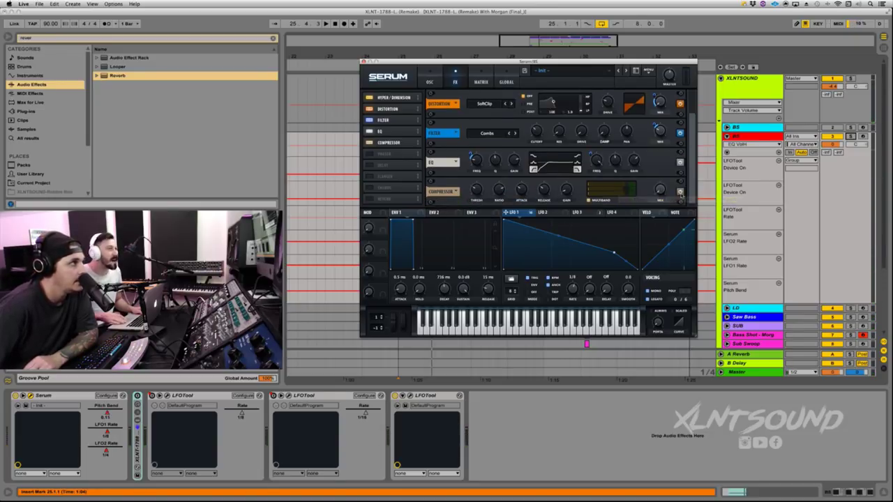
{"action": "left_click", "coordinate": [474, 190]}
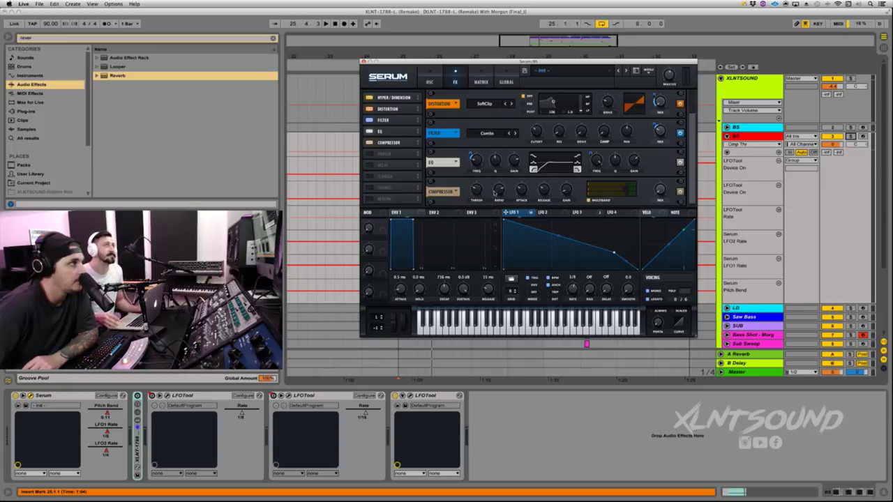
{"action": "left_click", "coordinate": [522, 190]}
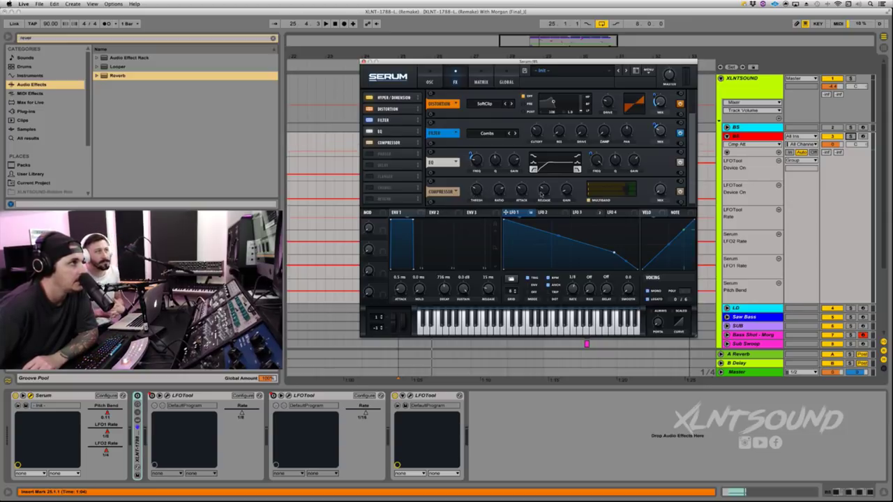
{"action": "left_click", "coordinate": [544, 189]}
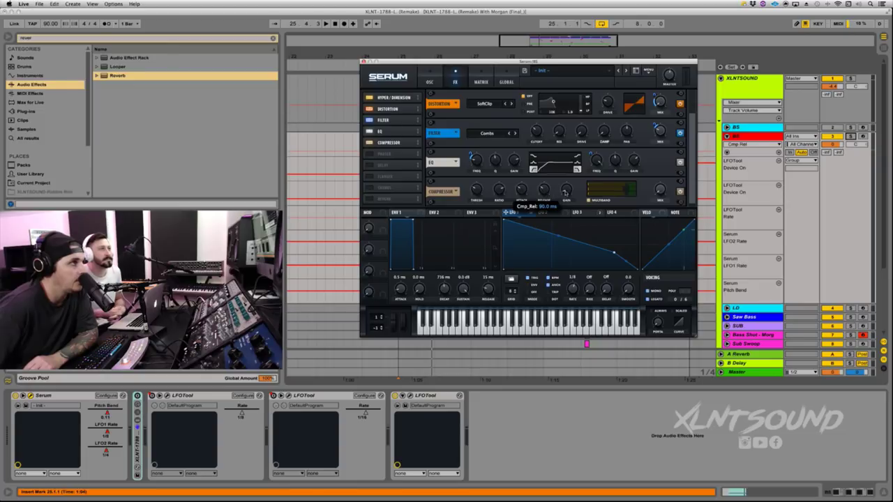
{"action": "left_click", "coordinate": [566, 189]}
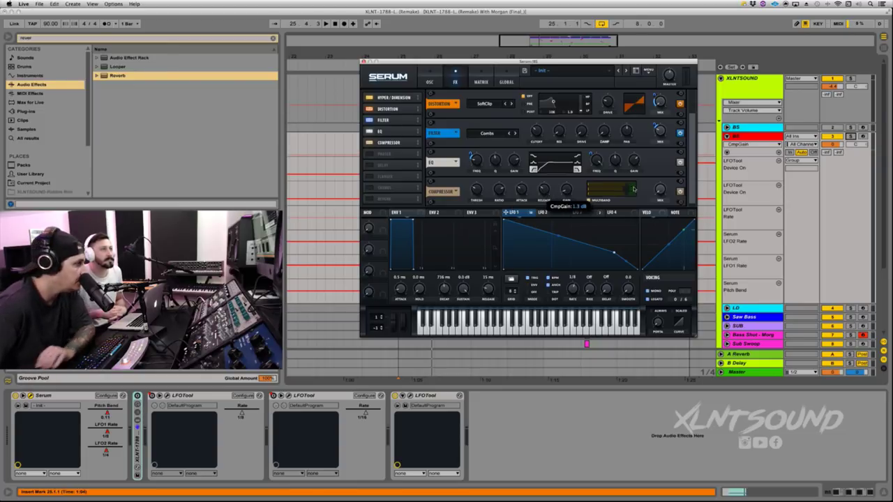
{"action": "left_click", "coordinate": [659, 190]}
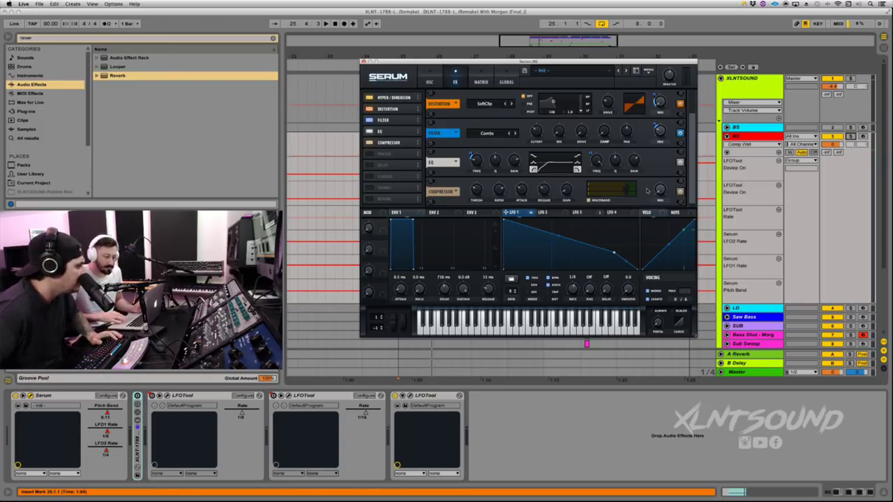
Play the loop repeatedly while trying different mix amounts on the compressor effect
{"action": "key", "text": "space"}
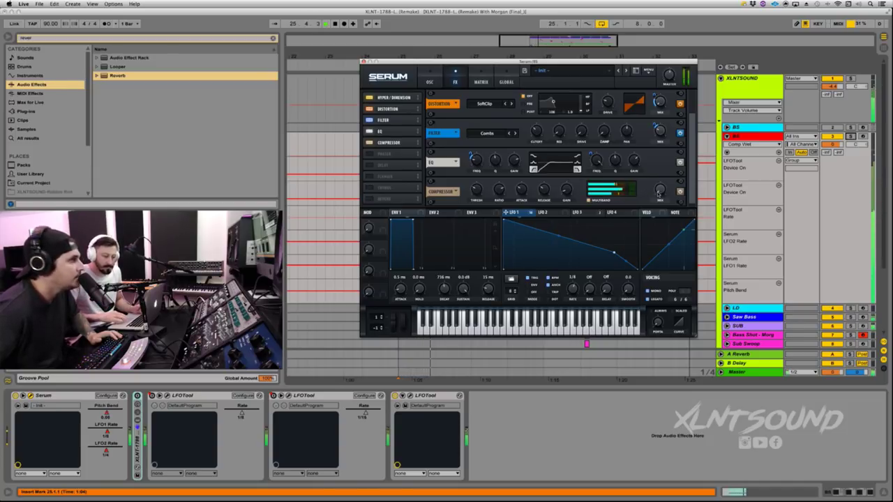
{"action": "key", "text": "space"}
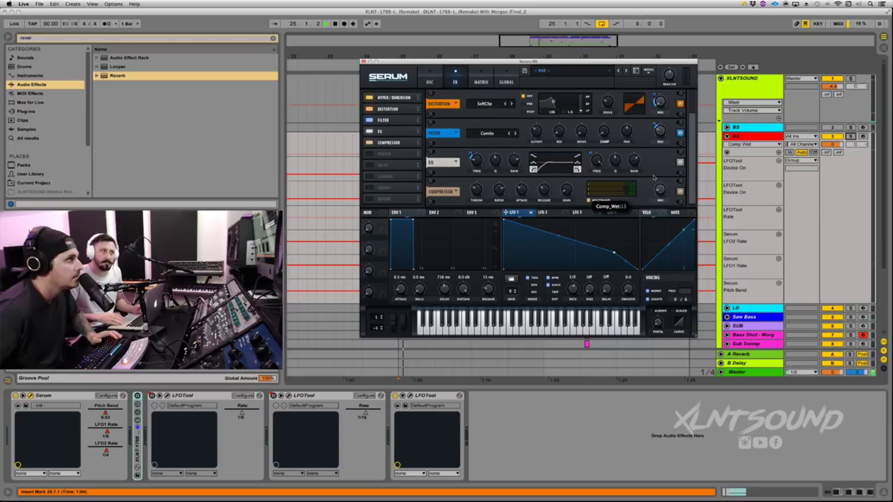
{"action": "key", "text": "space"}
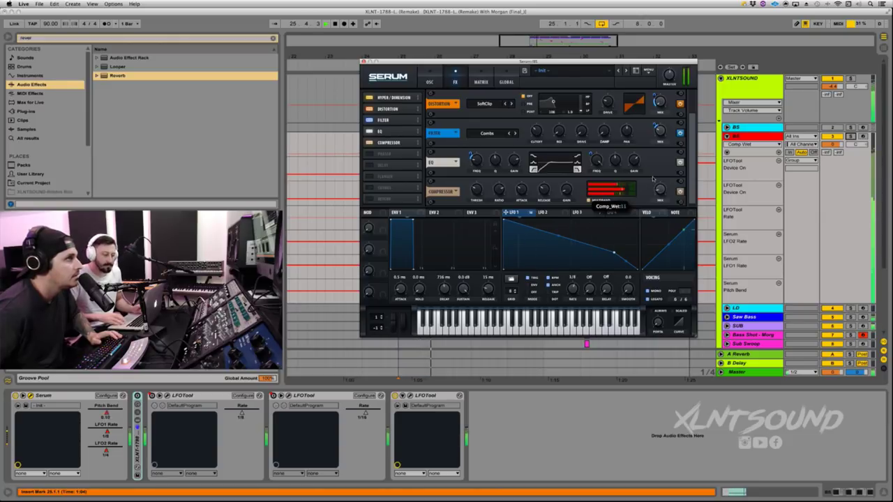
{"action": "key", "text": "space"}
{"action": "key", "text": "space"}
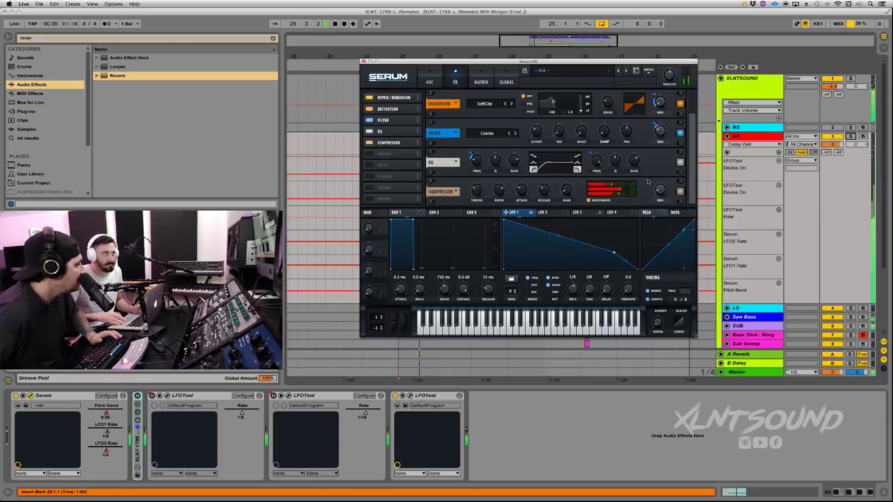
{"action": "key", "text": "space"}
Check LFO 1's destinations, modulate the compressor's threshold with LFO 1, and play the loop
{"action": "left_click", "coordinate": [529, 214]}
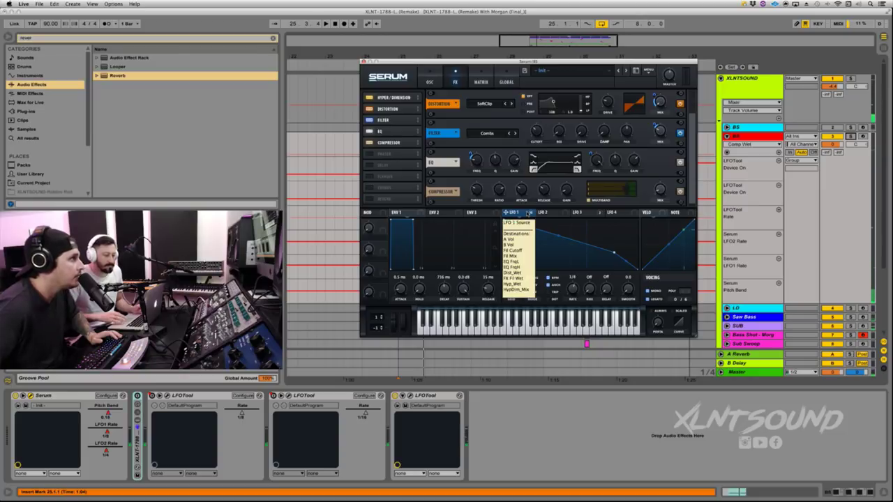
{"action": "left_click_drag", "start_coordinate": [506, 212], "coordinate": [476, 195]}
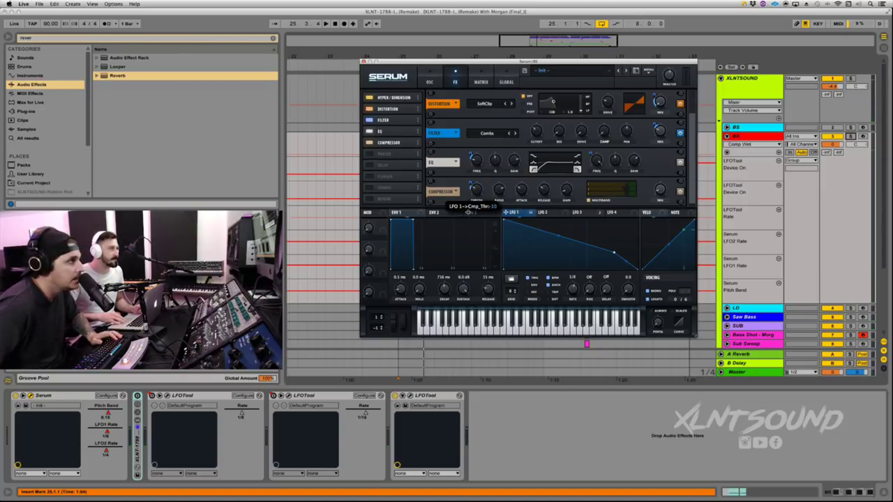
{"action": "key", "text": "space"}
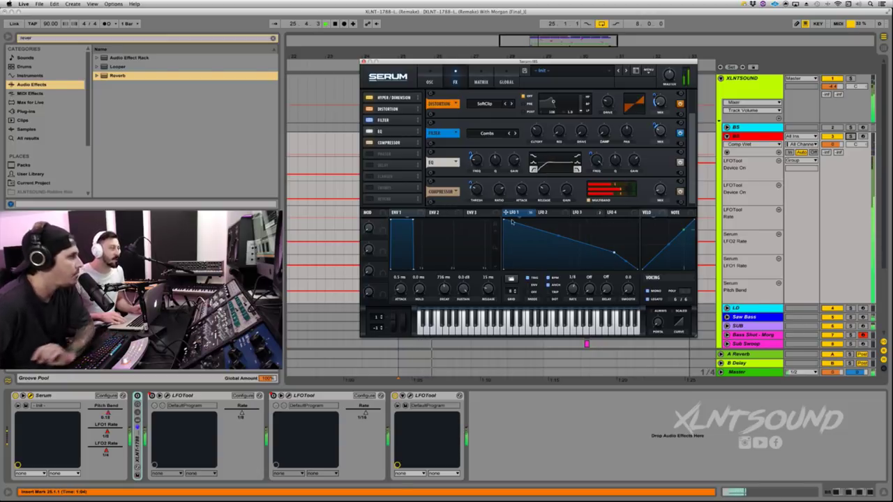
{"action": "key", "text": "space"}
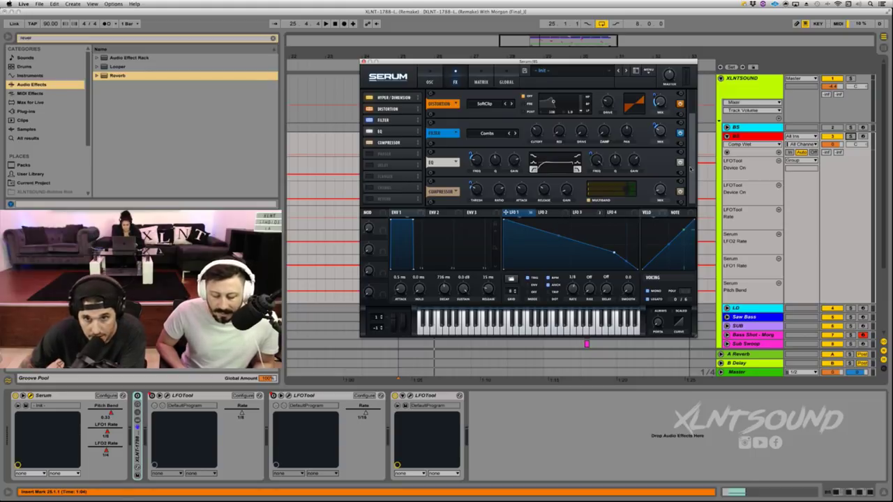
Modulate the EQ's low-band frequency with LFO 2 and play the loop
{"action": "left_click", "coordinate": [547, 213]}
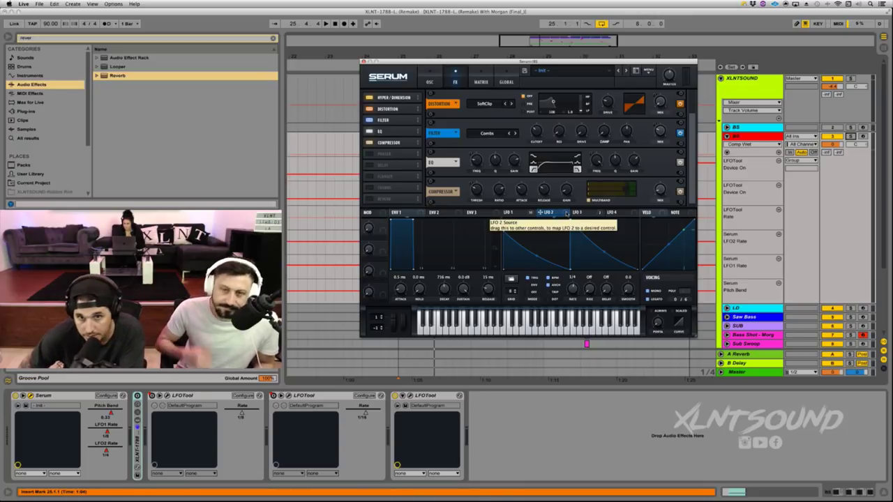
{"action": "left_click_drag", "start_coordinate": [567, 213], "coordinate": [468, 172]}
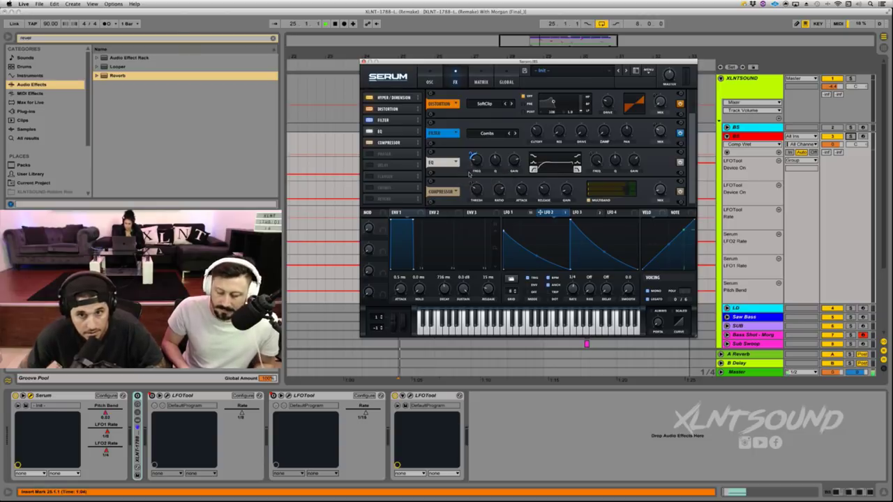
{"action": "key", "text": "space"}
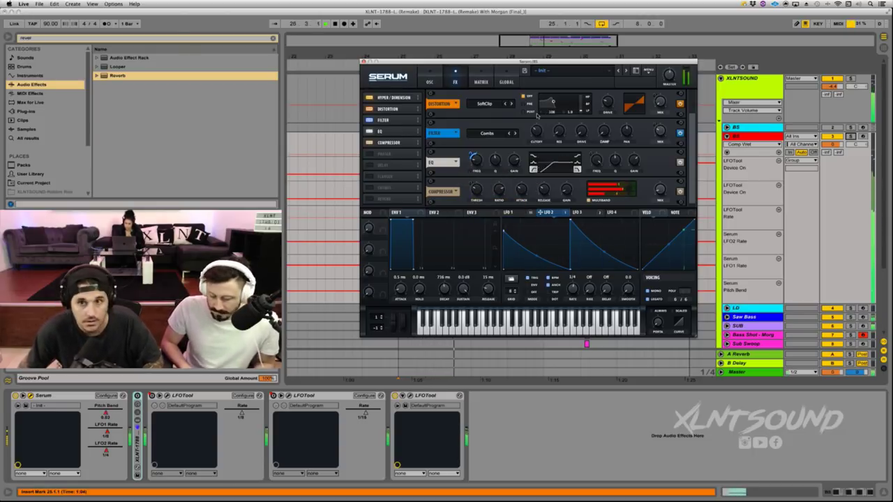
Review LFO 1's full list of modulation destinations and the oscillator settings, and close the Serum window
{"action": "left_click", "coordinate": [579, 212]}
{"action": "left_click", "coordinate": [512, 213]}
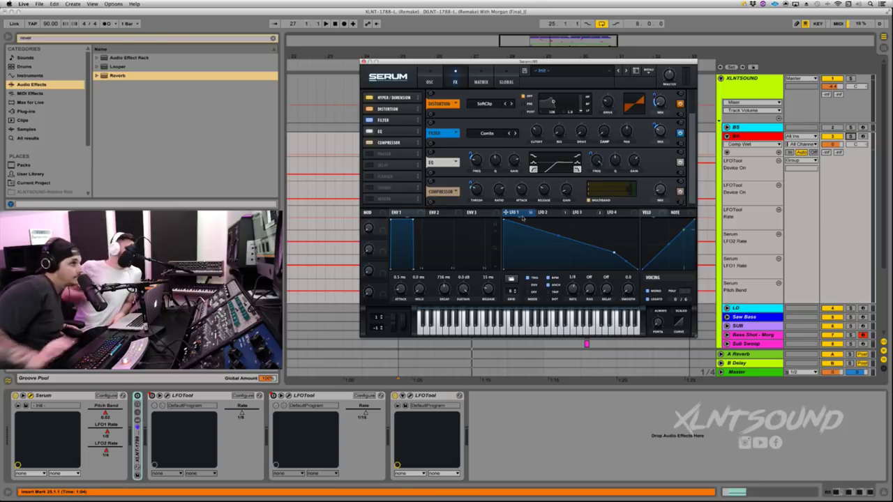
{"action": "right_click", "coordinate": [521, 219]}
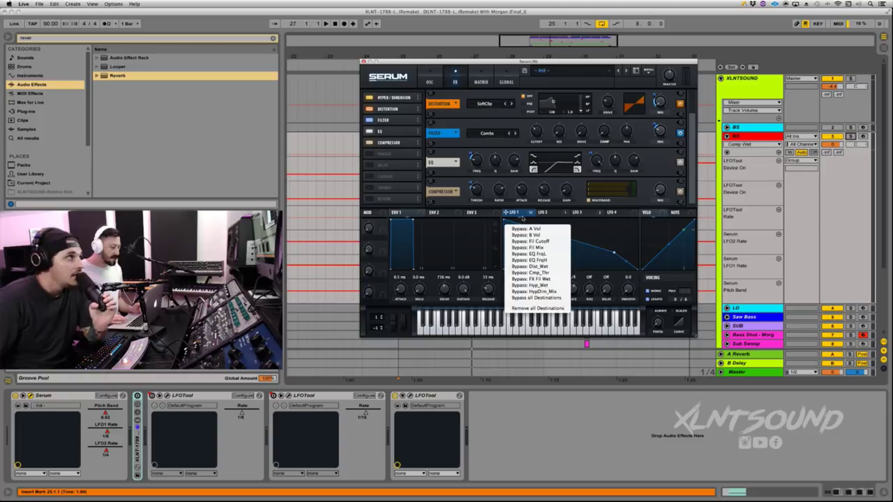
{"action": "left_click", "coordinate": [439, 83]}
{"action": "left_click", "coordinate": [430, 81]}
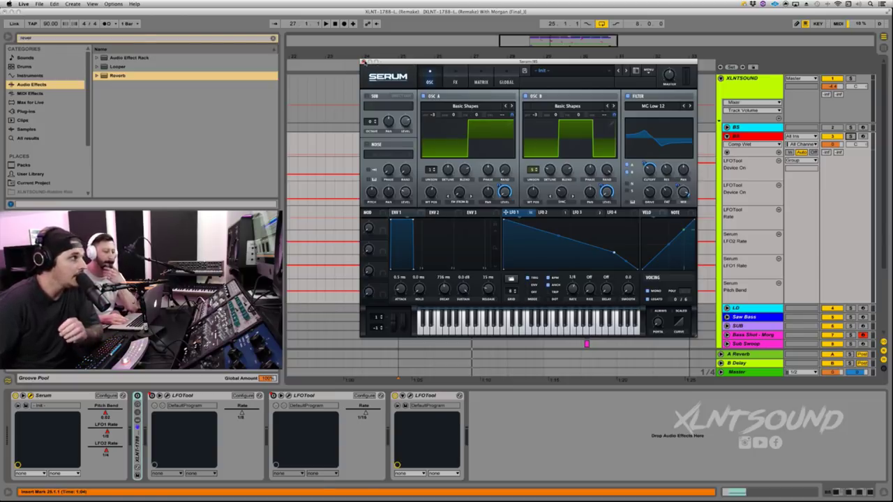
{"action": "left_click", "coordinate": [363, 61]}
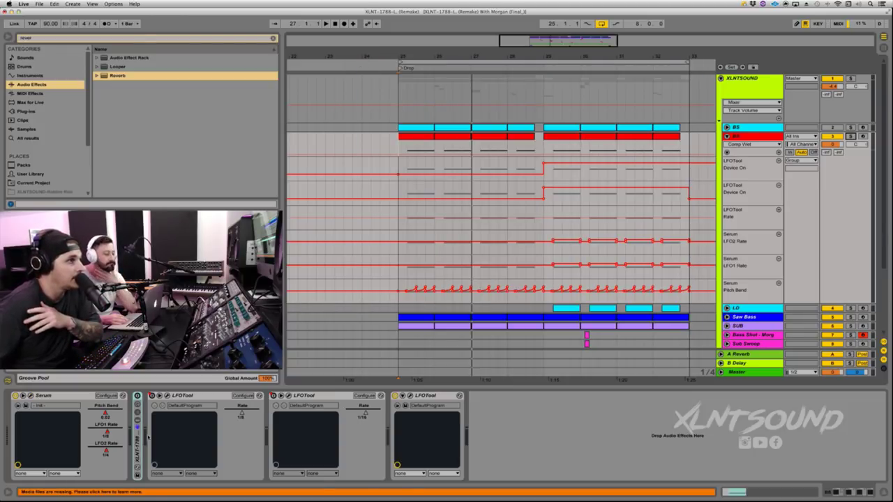
Unfold the Fullburst BS rack and look through its device chain from the first OTT to the EQ Eight
{"action": "left_click", "coordinate": [137, 396]}
{"action": "scroll", "coordinate": [704, 450], "scroll_direction": "right", "scroll_amount": 10}
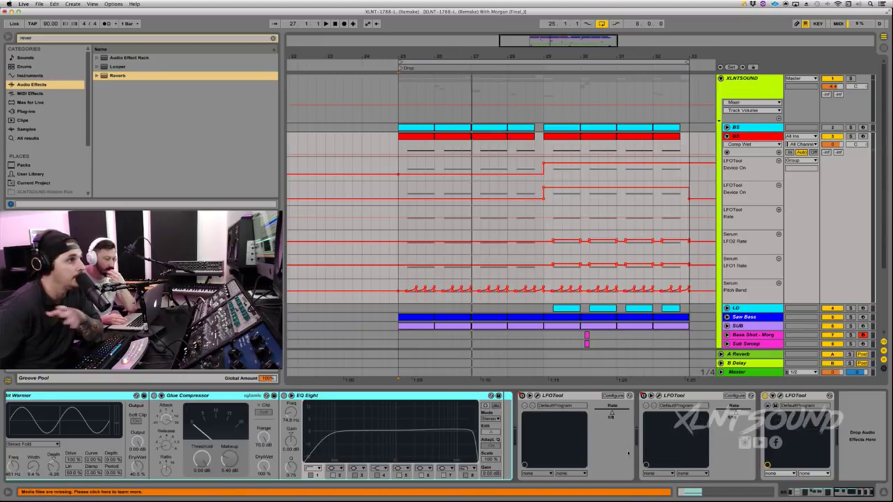
{"action": "scroll", "coordinate": [677, 445], "scroll_direction": "left", "scroll_amount": 5}
{"action": "scroll", "coordinate": [677, 446], "scroll_direction": "left", "scroll_amount": 5}
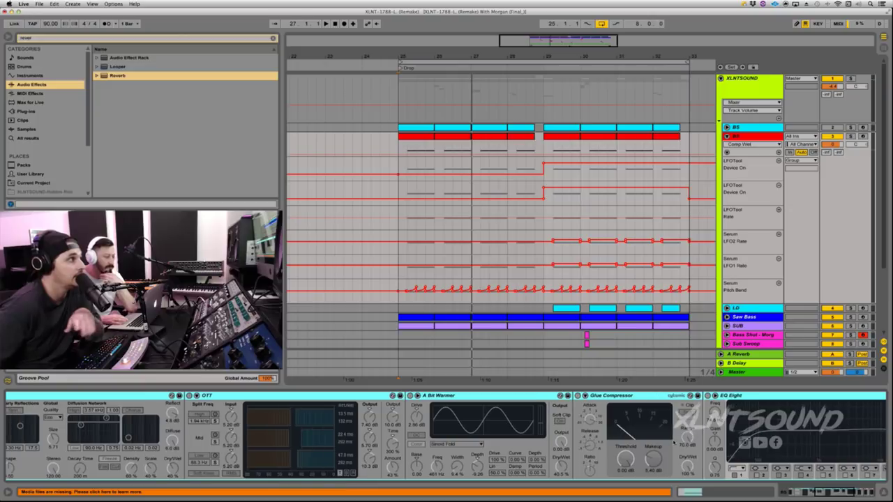
{"action": "scroll", "coordinate": [672, 442], "scroll_direction": "left", "scroll_amount": 8}
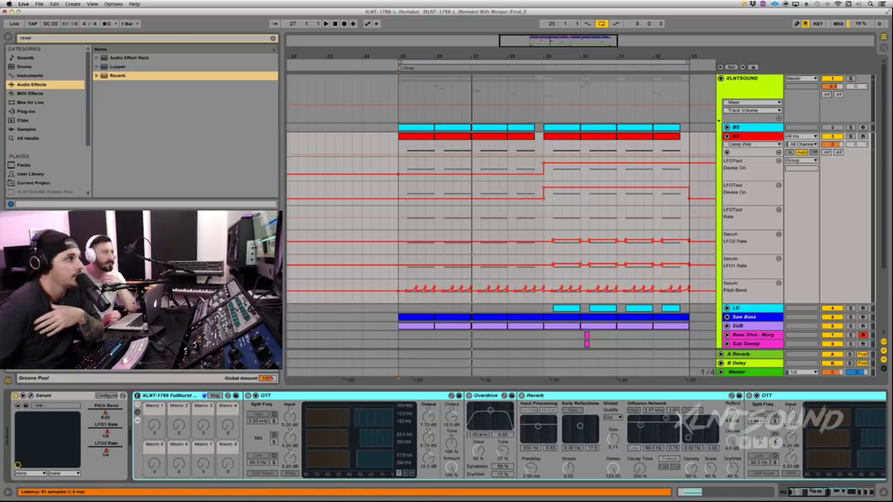
Turn the Fullburst BS rack on and switch off every device in it except the first OTT
{"action": "left_click", "coordinate": [139, 396]}
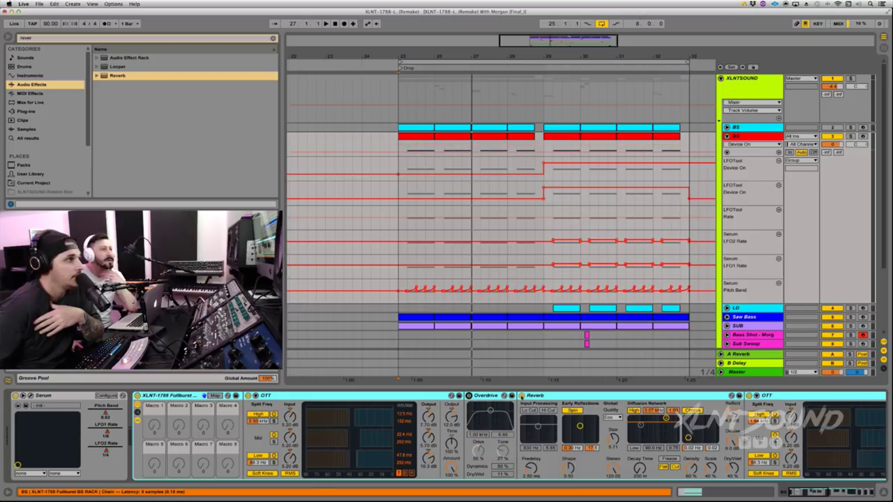
{"action": "scroll", "coordinate": [447, 436], "scroll_direction": "right", "scroll_amount": 5}
{"action": "scroll", "coordinate": [561, 395], "scroll_direction": "right", "scroll_amount": 3}
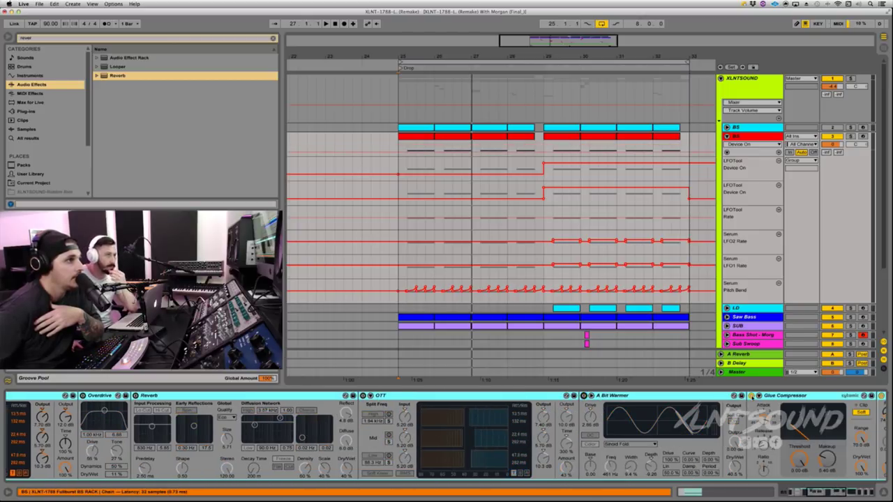
{"action": "scroll", "coordinate": [750, 396], "scroll_direction": "right", "scroll_amount": 4}
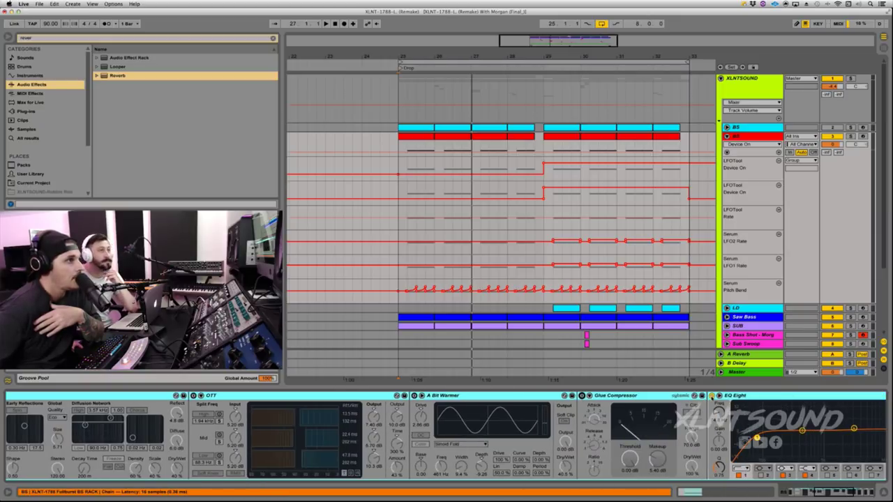
{"action": "scroll", "coordinate": [709, 398], "scroll_direction": "left", "scroll_amount": 10}
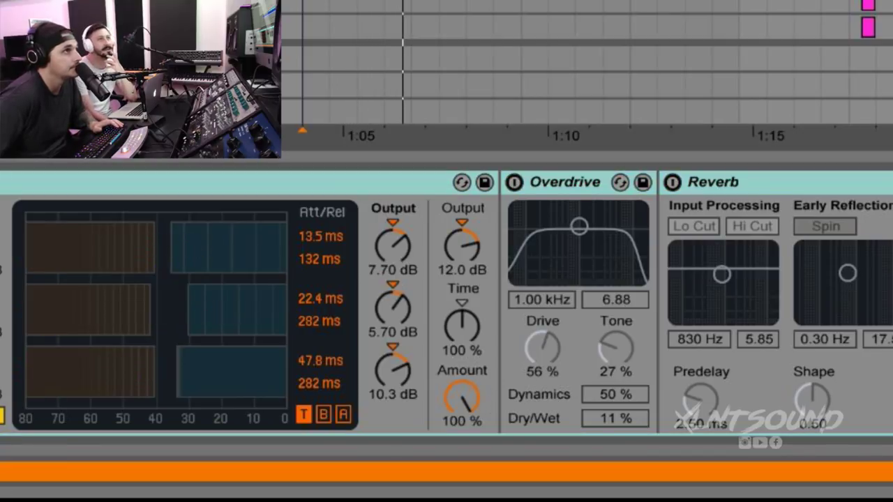
Play the loop with only the first OTT active and lower the BS track's volume
{"action": "key", "text": "space"}
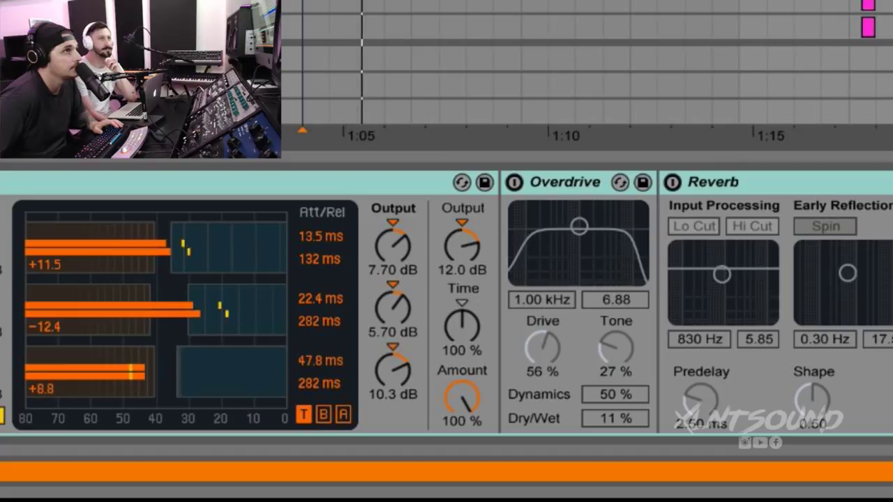
{"action": "key", "text": "space"}
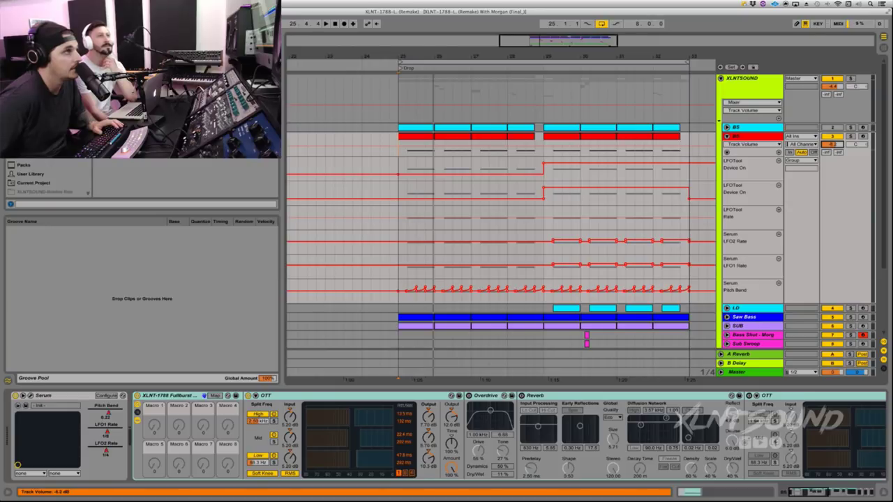
{"action": "key", "text": "space"}
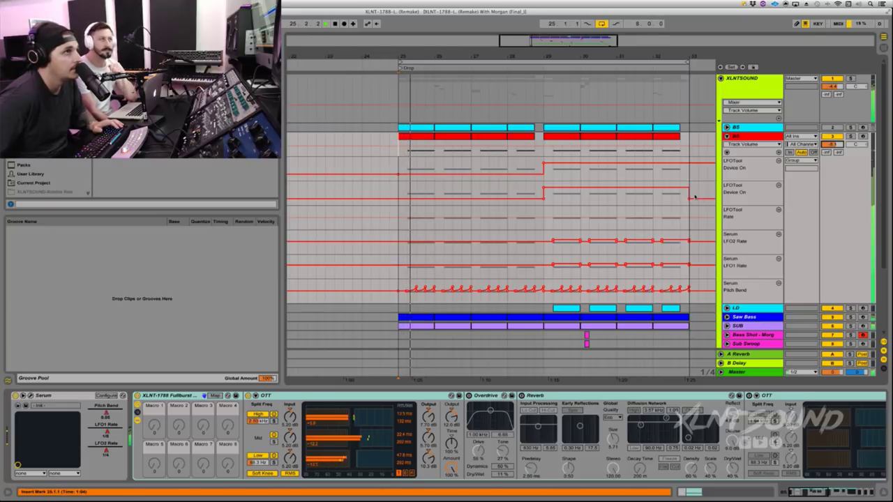
{"action": "key", "text": "space"}
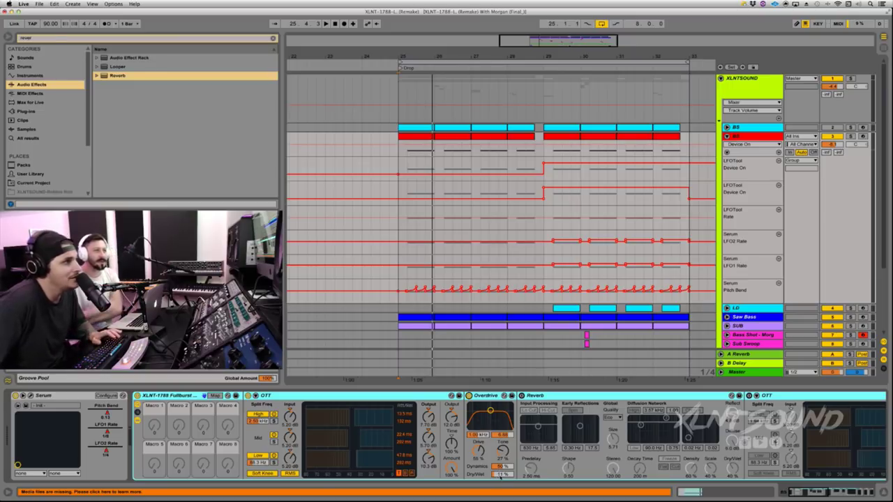
Turn the rack's Overdrive and Reverb back on while playing the loop, and bring the second OTT into view
{"action": "key", "text": "space"}
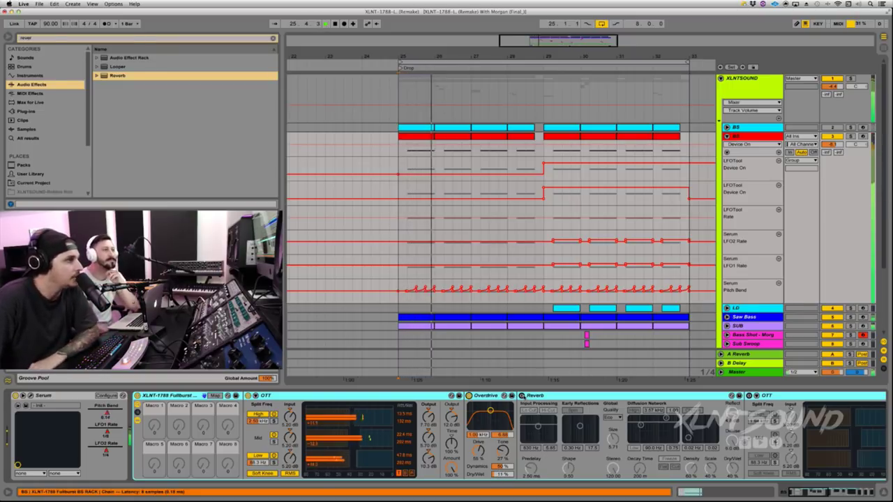
{"action": "left_click", "coordinate": [522, 395]}
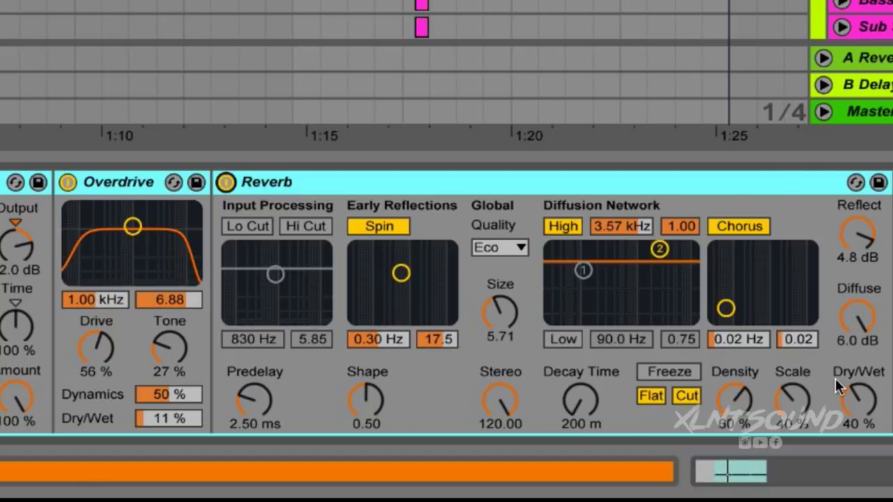
{"action": "scroll", "coordinate": [810, 377], "scroll_direction": "down", "scroll_amount": 5}
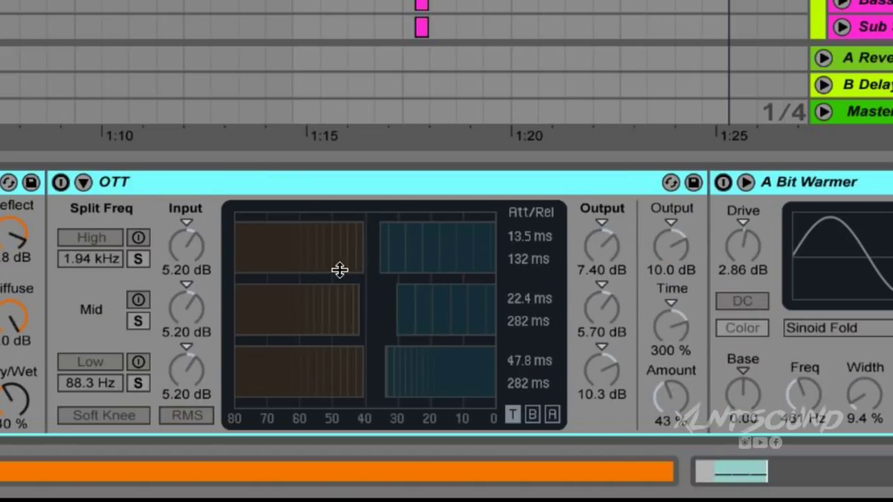
Turn the rack's second OTT back on, play the loop with it and bring A Bit Warmer into view
{"action": "left_click", "coordinate": [60, 183]}
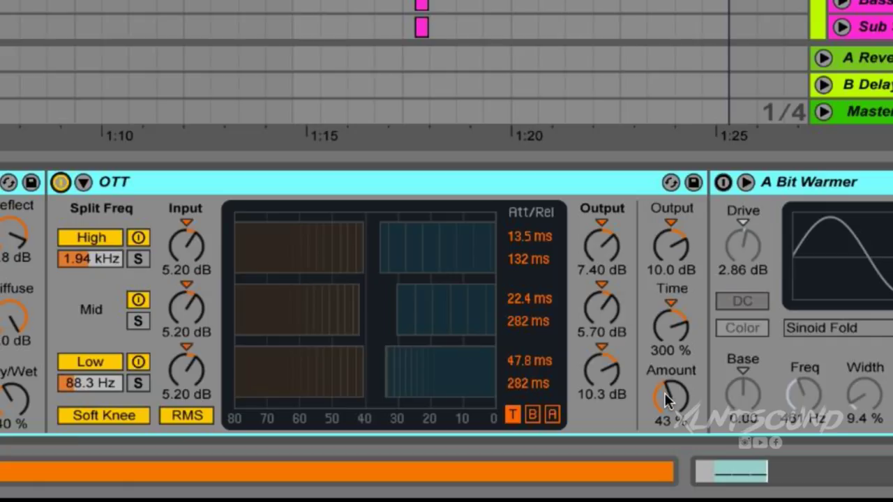
{"action": "key", "text": "space"}
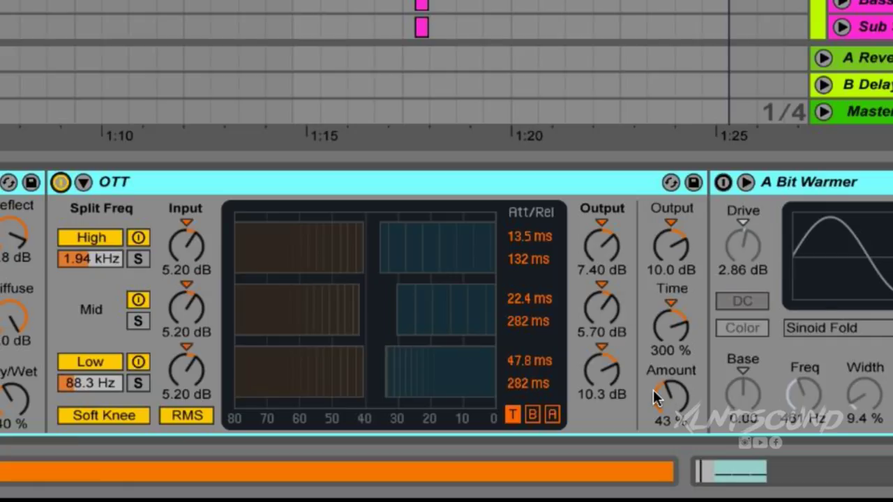
{"action": "left_click", "coordinate": [723, 232]}
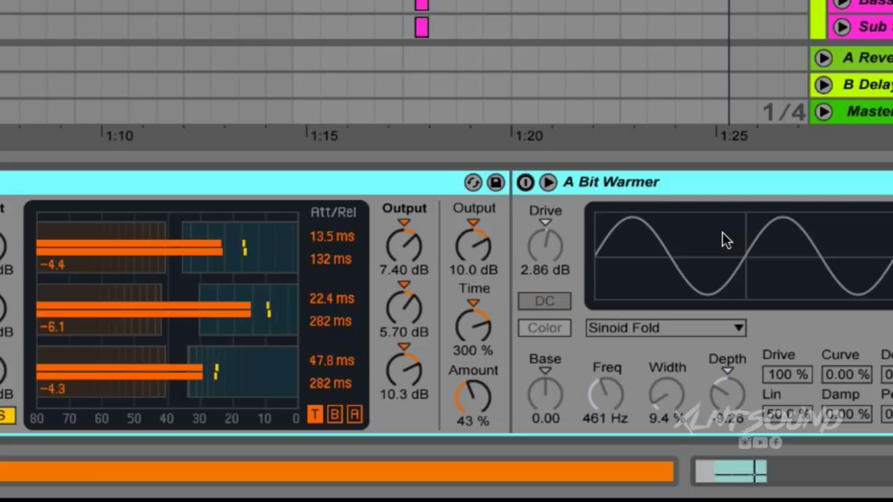
{"action": "key", "text": "space"}
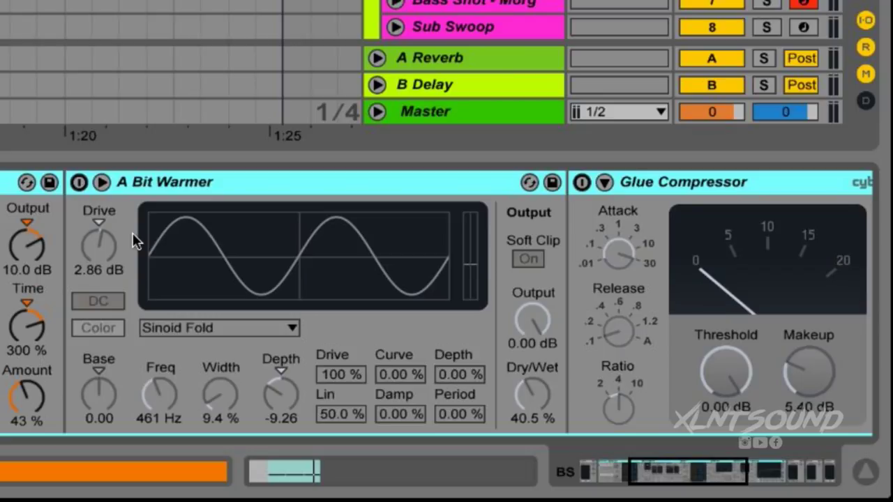
{"action": "scroll", "coordinate": [122, 241], "scroll_direction": "left", "scroll_amount": 5}
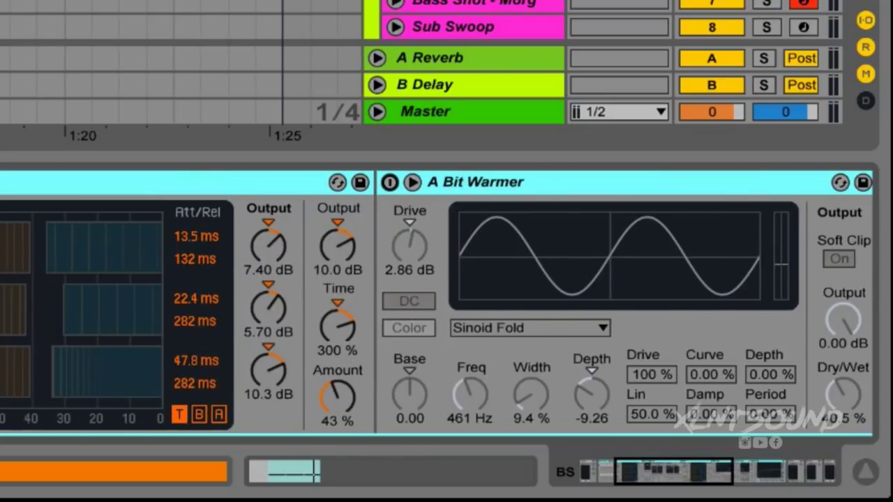
{"action": "scroll", "coordinate": [437, 302], "scroll_direction": "right", "scroll_amount": 5}
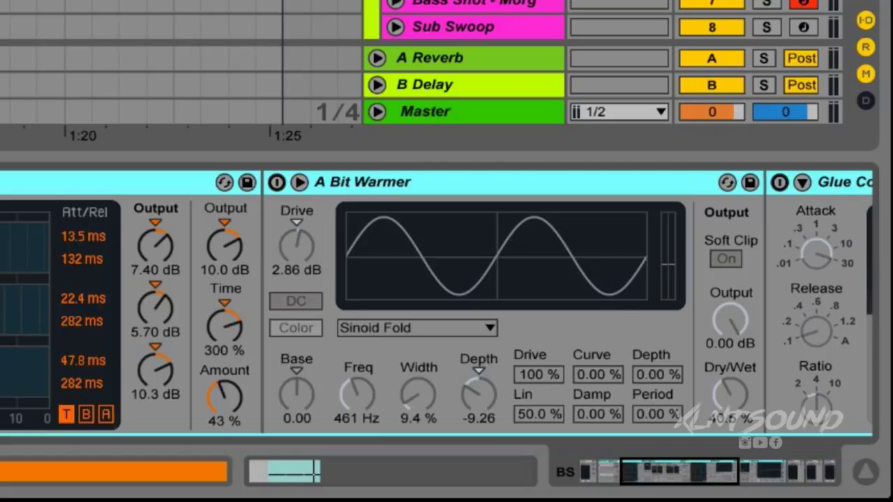
{"action": "scroll", "coordinate": [437, 302], "scroll_direction": "right", "scroll_amount": 4}
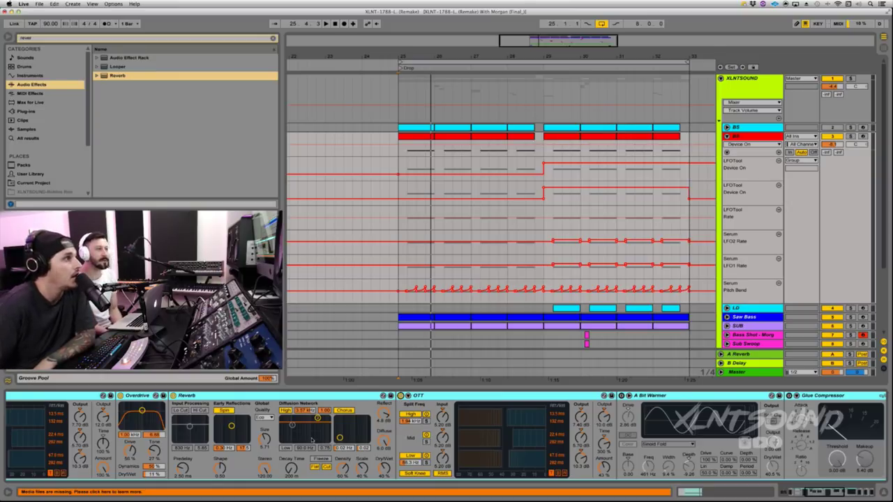
Turn the rack's A Bit Warmer, Glue Compressor and EQ Eight back on while playing the loop
{"action": "scroll", "coordinate": [434, 431], "scroll_direction": "right", "scroll_amount": 5}
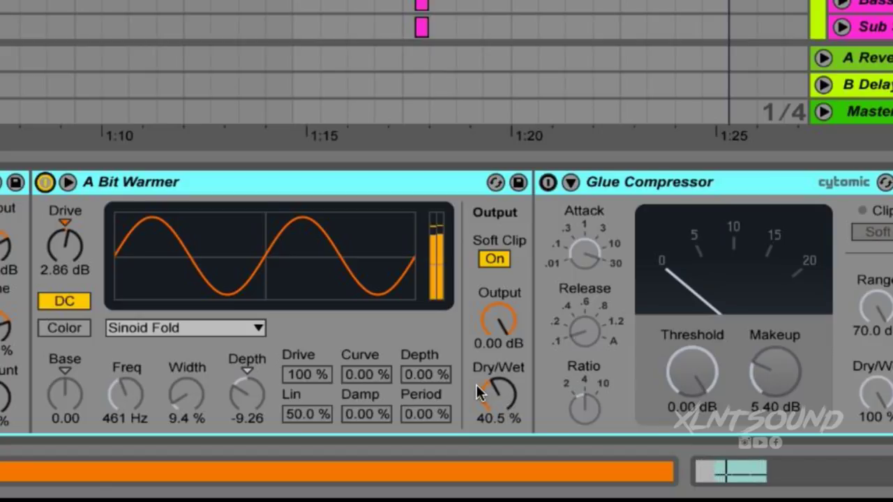
{"action": "left_click", "coordinate": [547, 182]}
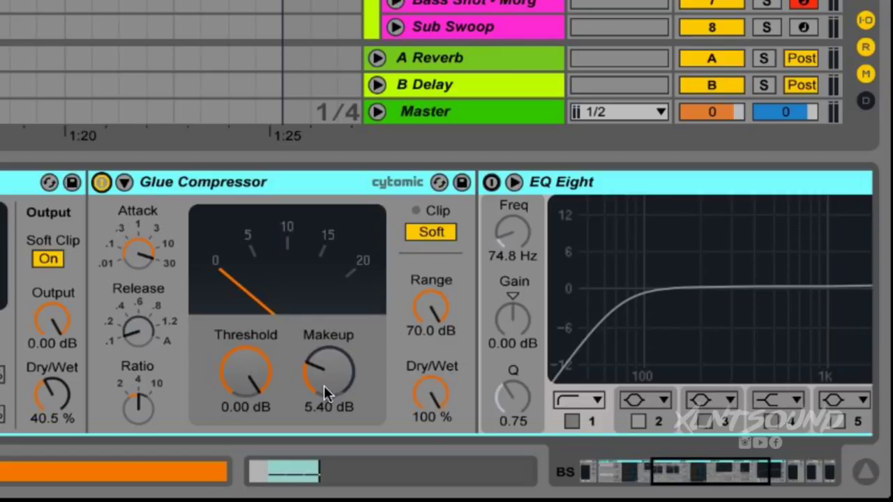
{"action": "scroll", "coordinate": [325, 377], "scroll_direction": "right", "scroll_amount": 5}
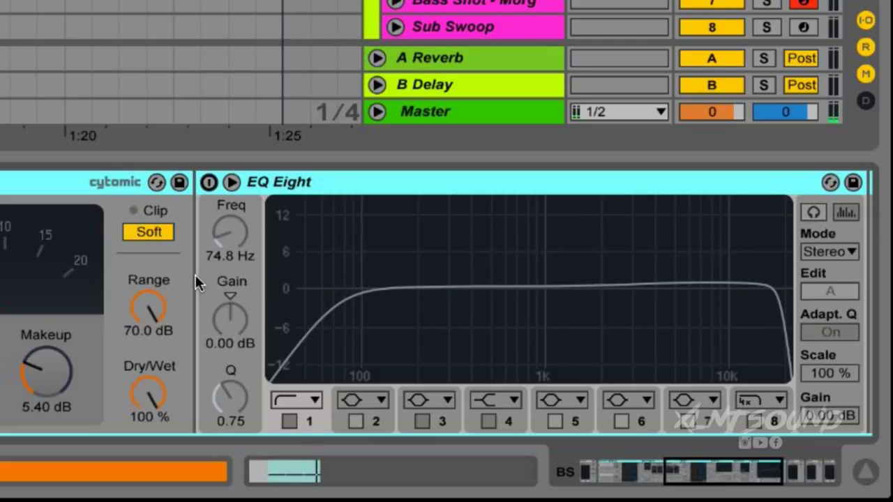
{"action": "scroll", "coordinate": [195, 274], "scroll_direction": "right", "scroll_amount": 8}
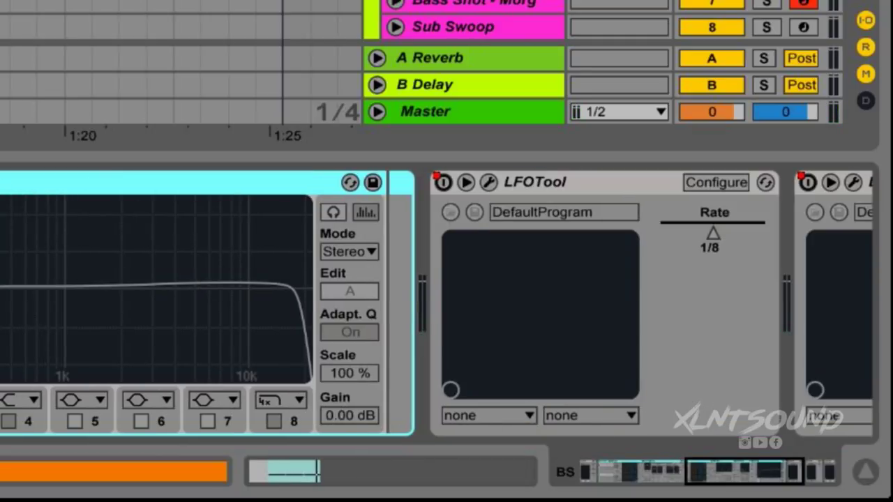
{"action": "key", "text": "0"}
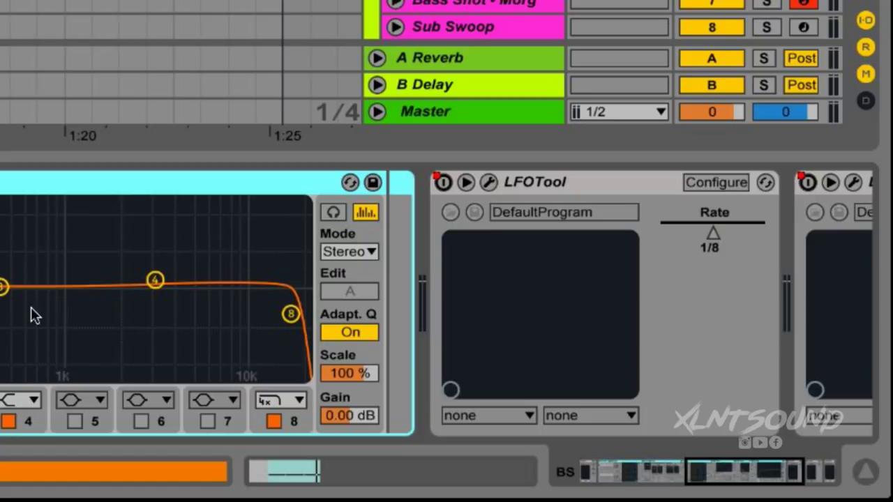
{"action": "scroll", "coordinate": [283, 314], "scroll_direction": "right", "scroll_amount": 10}
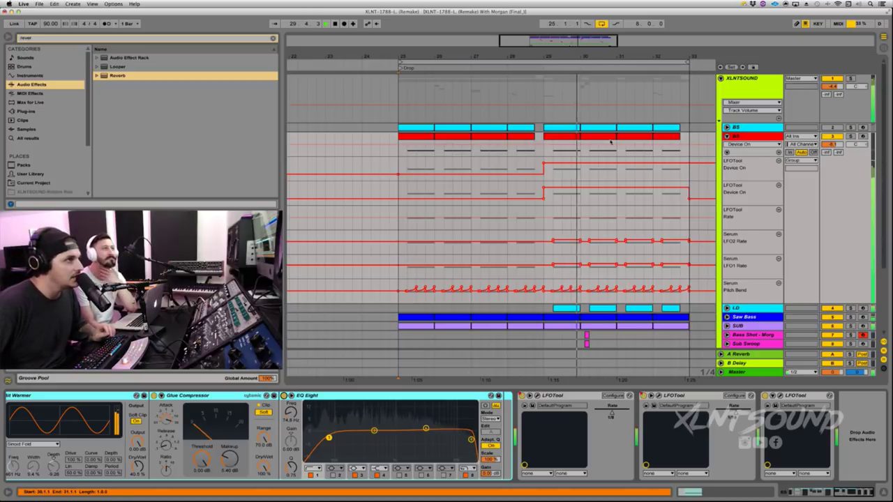
{"action": "key", "text": "space"}
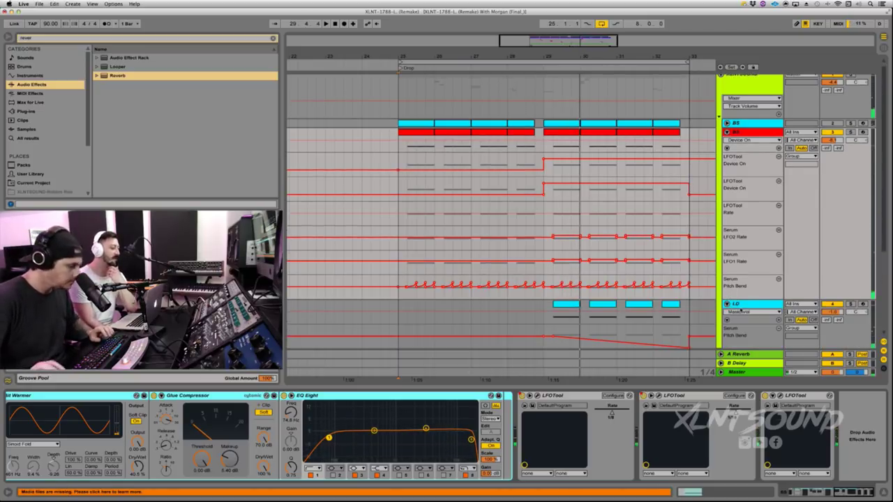
Duplicate the LD track with the original muted, and color the duplicate track red
{"action": "left_click", "coordinate": [727, 308]}
{"action": "left_click", "coordinate": [734, 305]}
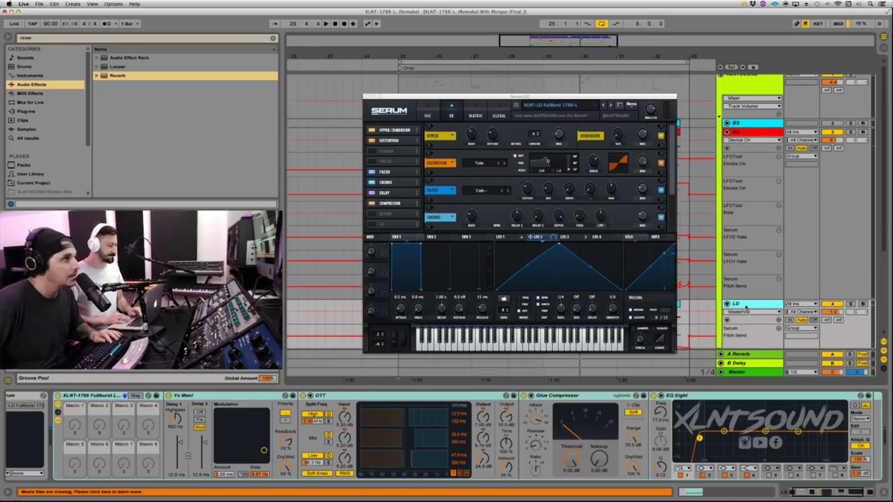
{"action": "key", "text": "super+r"}
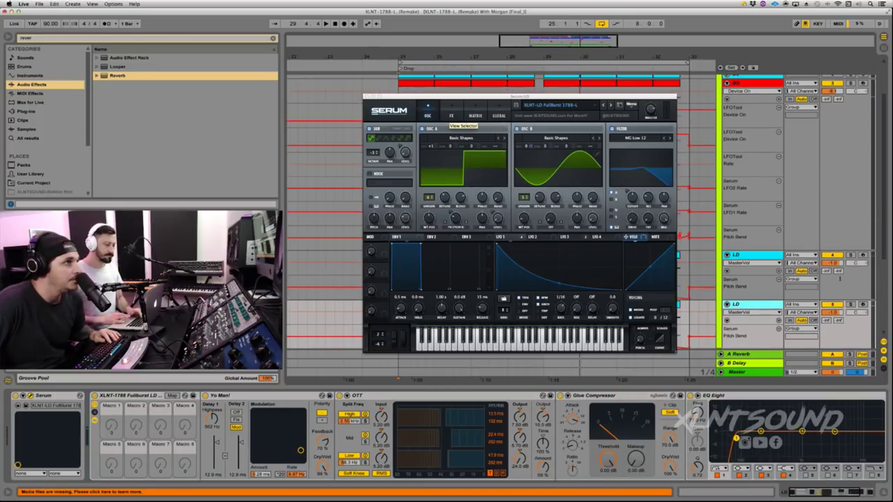
{"action": "left_click", "coordinate": [752, 305]}
{"action": "right_click", "coordinate": [752, 305]}
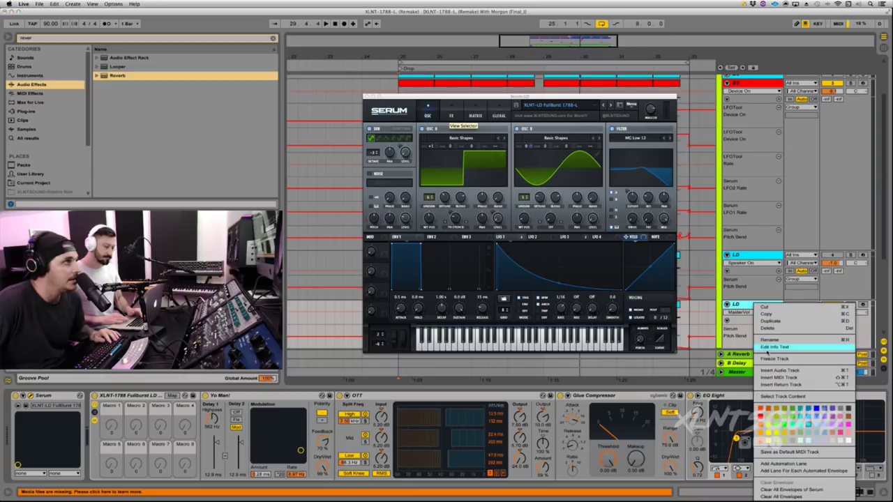
{"action": "left_click", "coordinate": [795, 482]}
Move the Serum windows off the arrangement and color the duplicate LD track's clips red
{"action": "left_click_drag", "start_coordinate": [582, 96], "coordinate": [465, 30]}
{"action": "left_click_drag", "start_coordinate": [690, 322], "coordinate": [525, 307]}
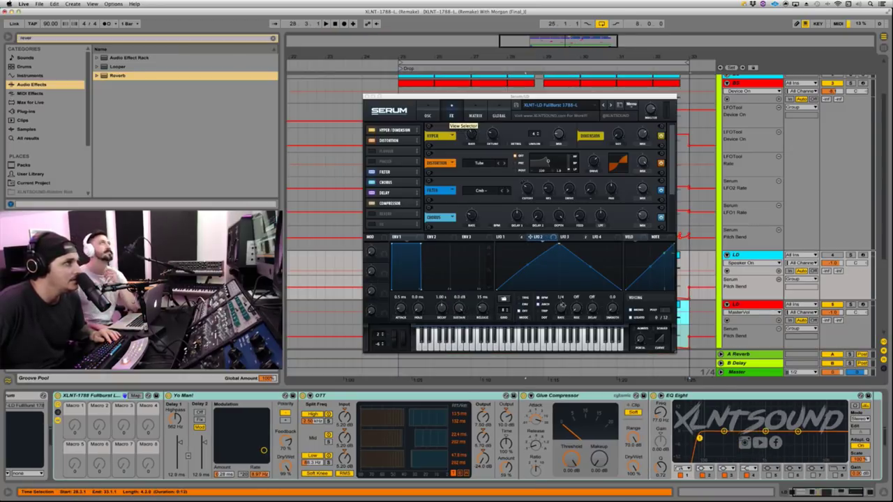
{"action": "left_click_drag", "start_coordinate": [583, 102], "coordinate": [437, 50]}
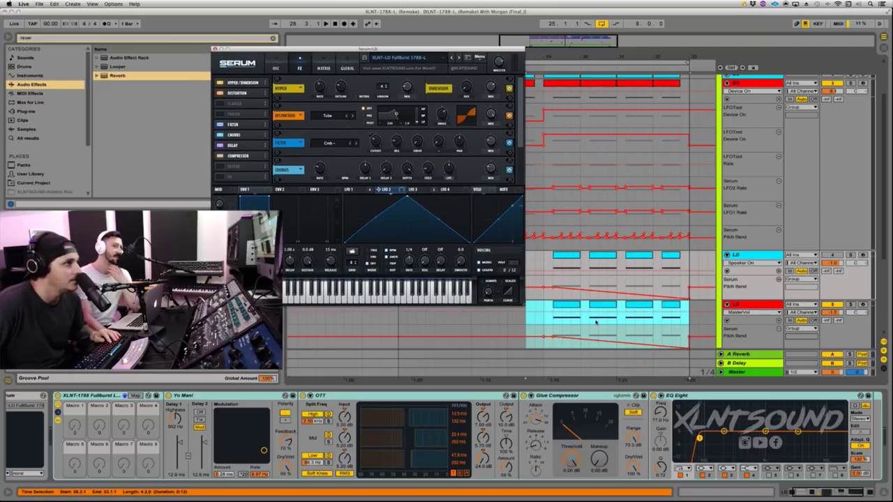
{"action": "right_click", "coordinate": [572, 305]}
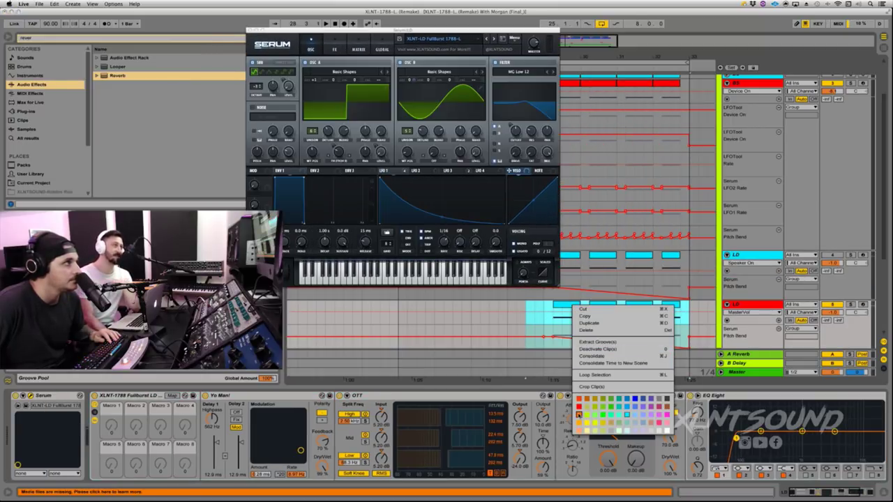
{"action": "left_click", "coordinate": [579, 403]}
Move and enlarge the duplicate LD track's Serum window, and look through that track's device chain
{"action": "left_click_drag", "start_coordinate": [440, 31], "coordinate": [566, 29]}
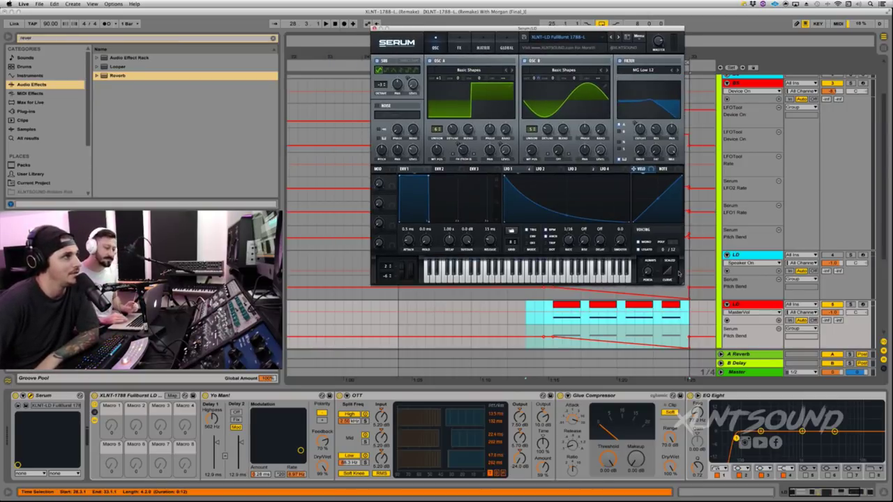
{"action": "left_click_drag", "start_coordinate": [683, 285], "coordinate": [717, 303]}
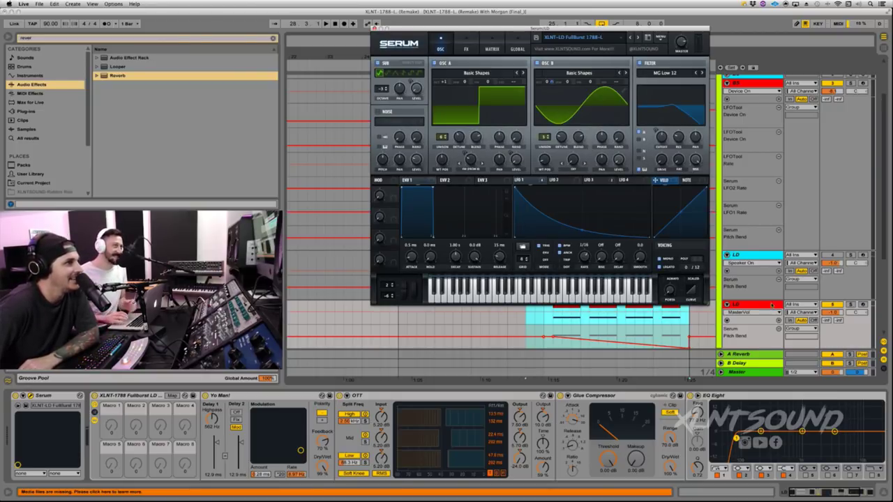
{"action": "scroll", "coordinate": [610, 458], "scroll_direction": "right", "scroll_amount": 3}
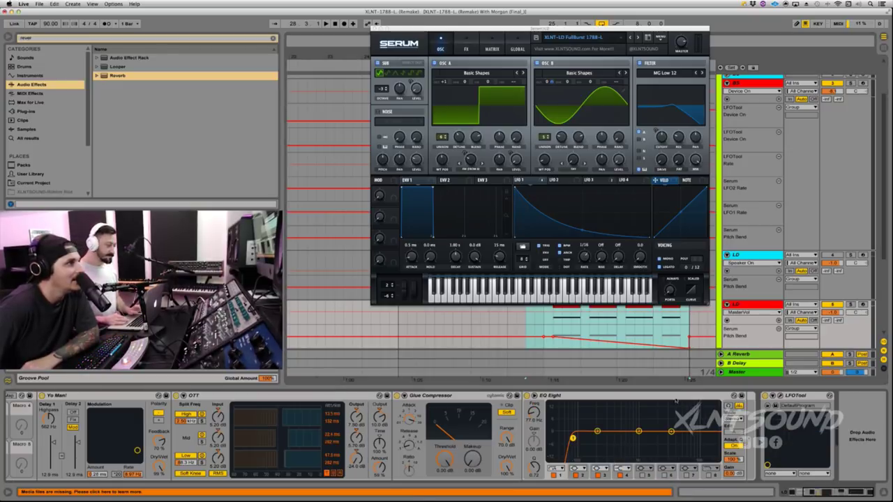
{"action": "scroll", "coordinate": [446, 436], "scroll_direction": "left", "scroll_amount": 3}
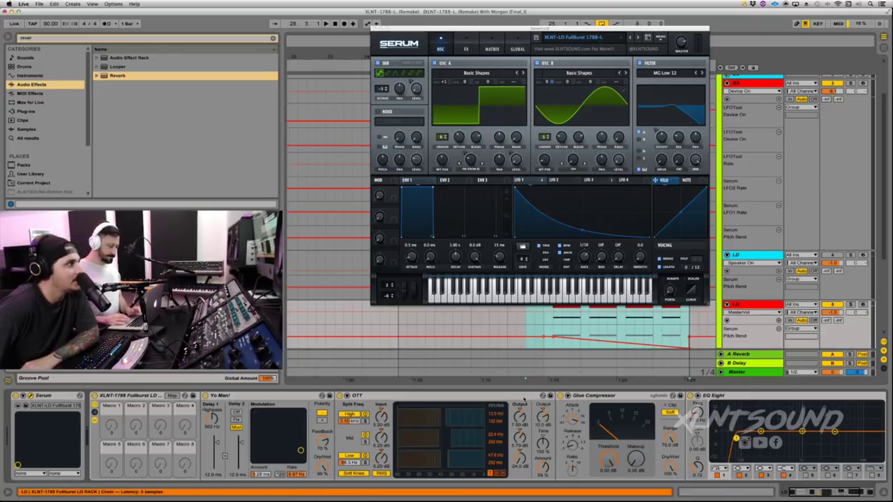
Switch off the red LD track's Fullburst LD rack, and solo the track to play its first clip
{"action": "left_click", "coordinate": [833, 305]}
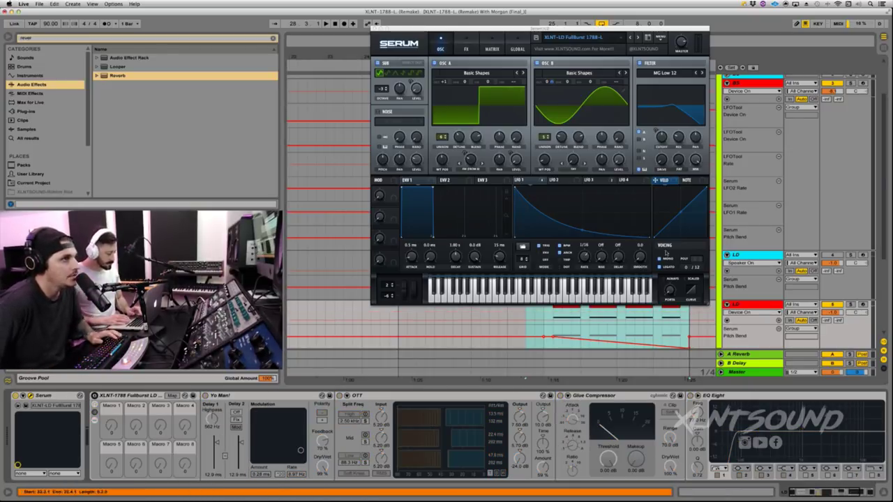
{"action": "left_click", "coordinate": [851, 305]}
{"action": "key", "text": "space"}
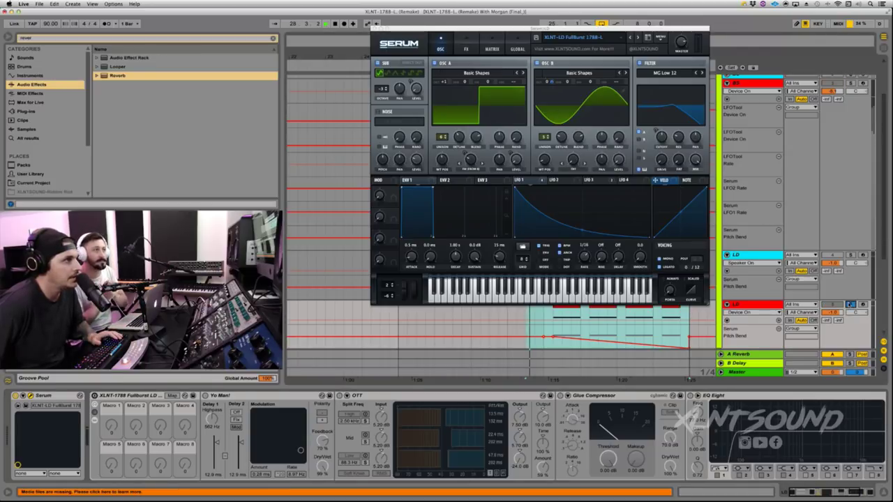
{"action": "left_click", "coordinate": [558, 312]}
{"action": "left_click_drag", "start_coordinate": [554, 312], "coordinate": [579, 35]}
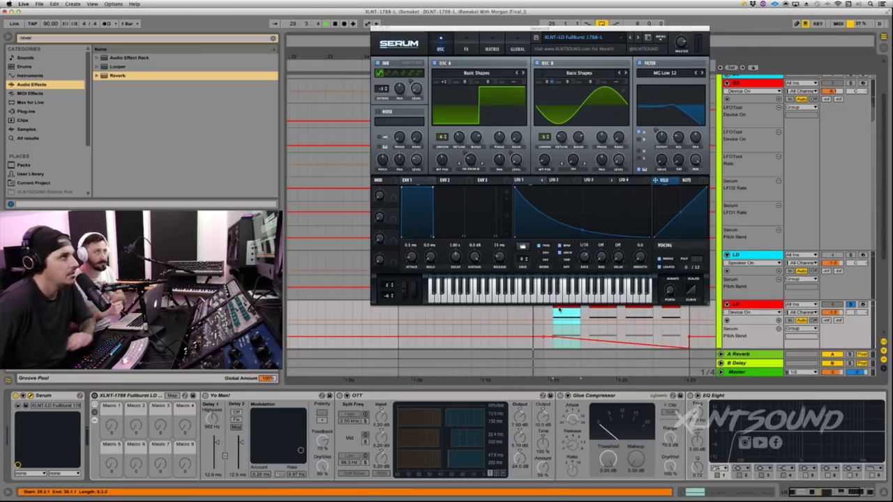
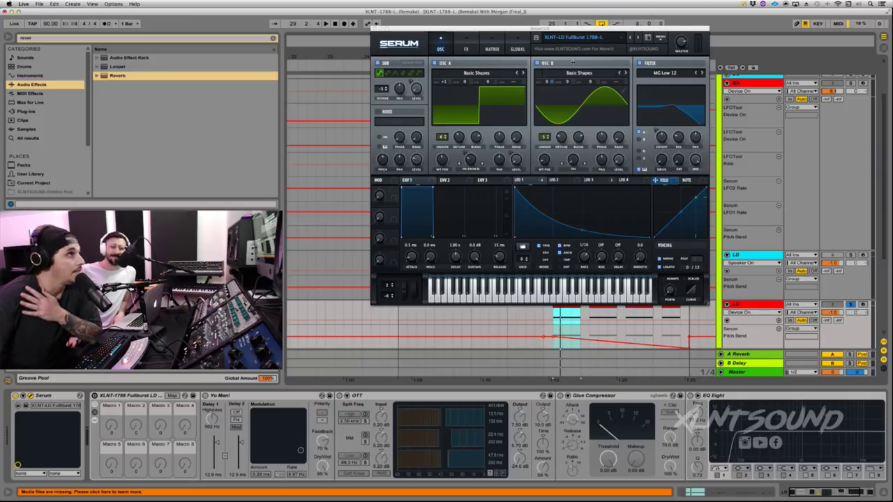
Initialize the Serum preset on the red LD track and unsolo the track
{"action": "left_click", "coordinate": [660, 37]}
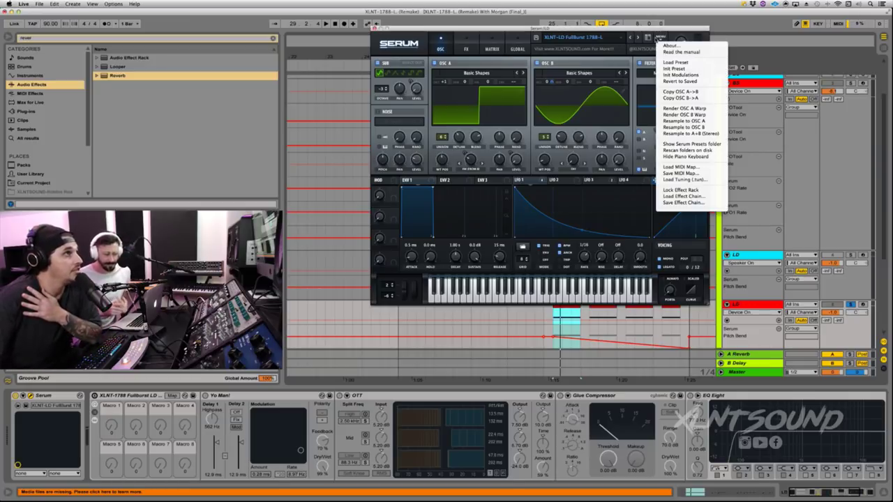
{"action": "left_click", "coordinate": [680, 72]}
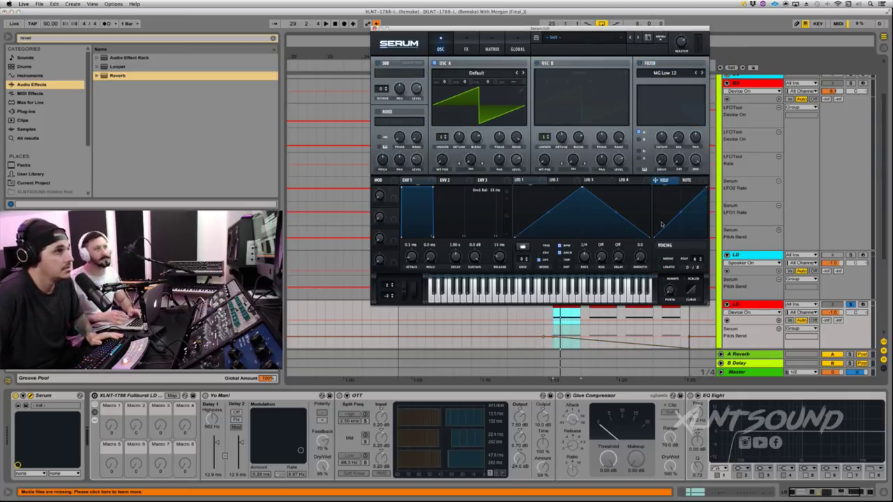
{"action": "left_click", "coordinate": [850, 305]}
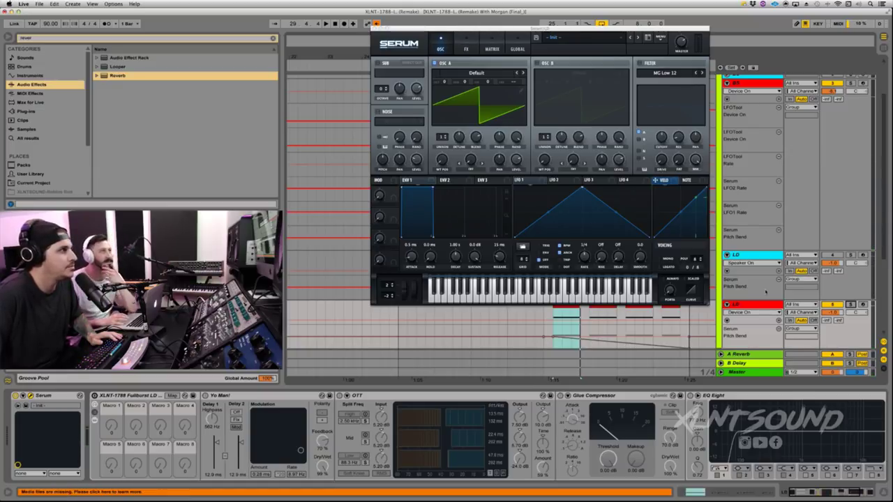
Close the original LD track's Serum window and set the red LD track's Serum pitch bend down range to -4
{"action": "left_click", "coordinate": [753, 257]}
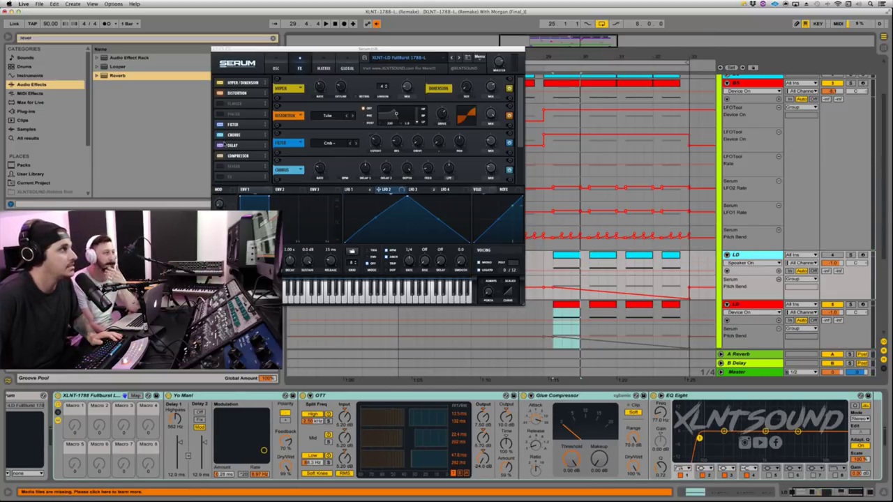
{"action": "left_click", "coordinate": [215, 49]}
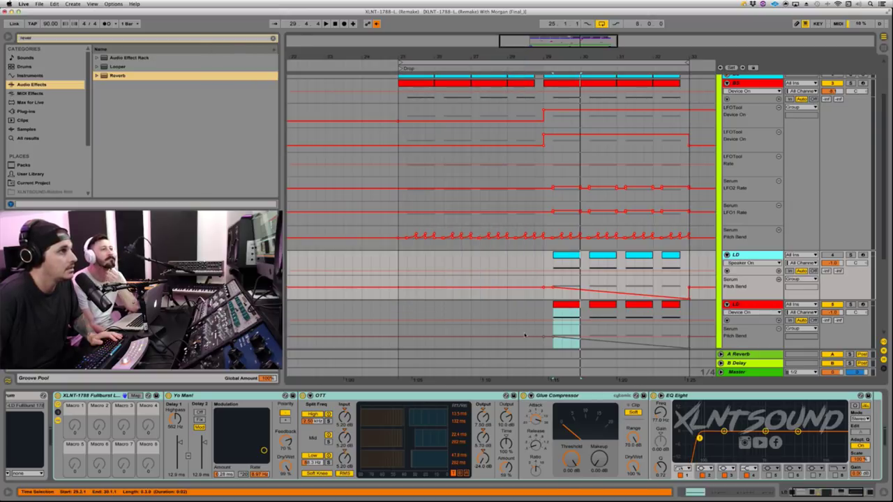
{"action": "left_click", "coordinate": [566, 313]}
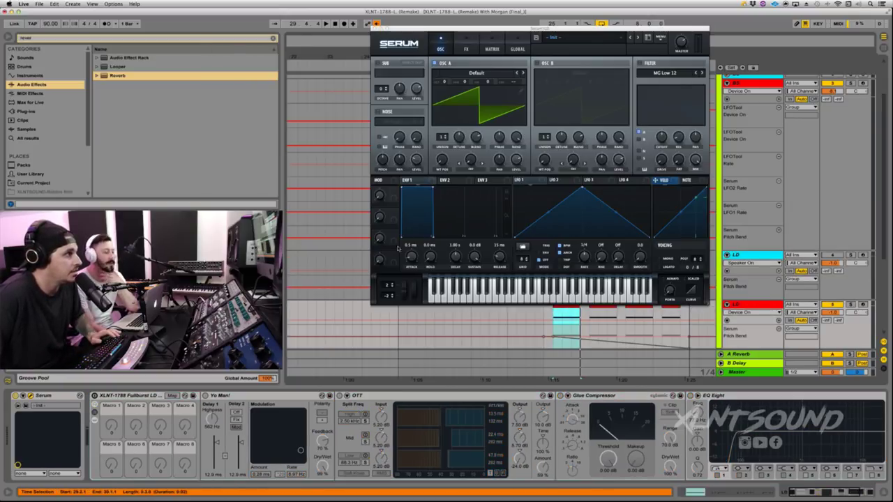
{"action": "left_click_drag", "start_coordinate": [386, 294], "coordinate": [387, 300]}
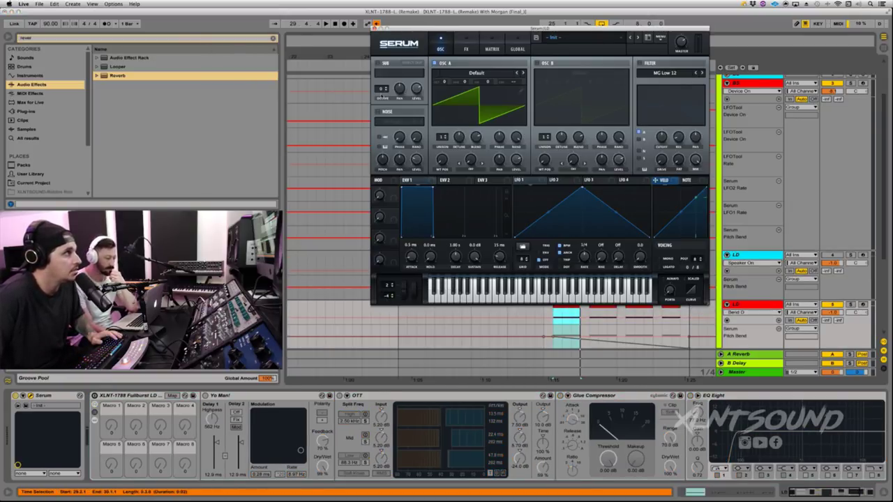
Audition the selected clip, enlarge the Serum window and turn on Mono and Legato voicing
{"action": "left_click", "coordinate": [389, 21]}
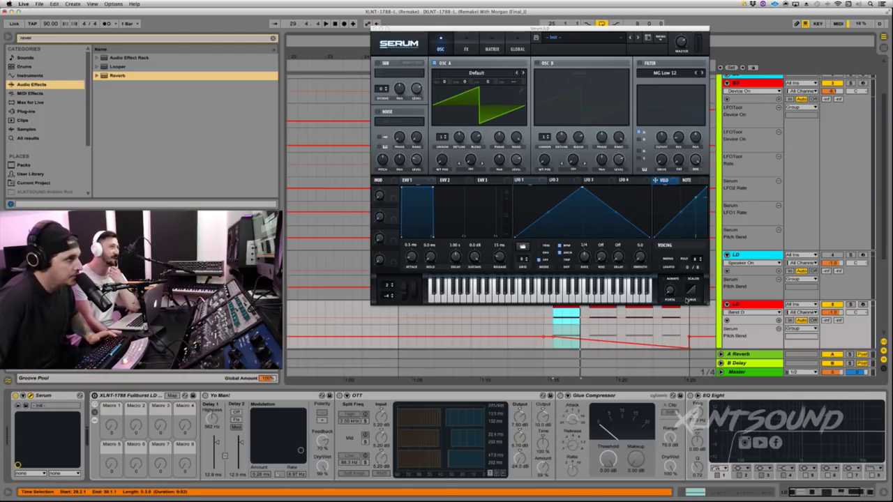
{"action": "key", "text": "space"}
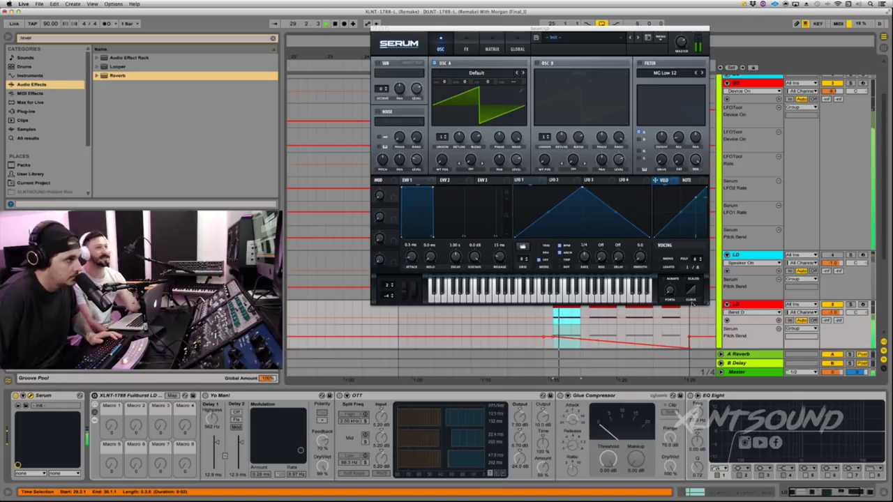
{"action": "key", "text": "space"}
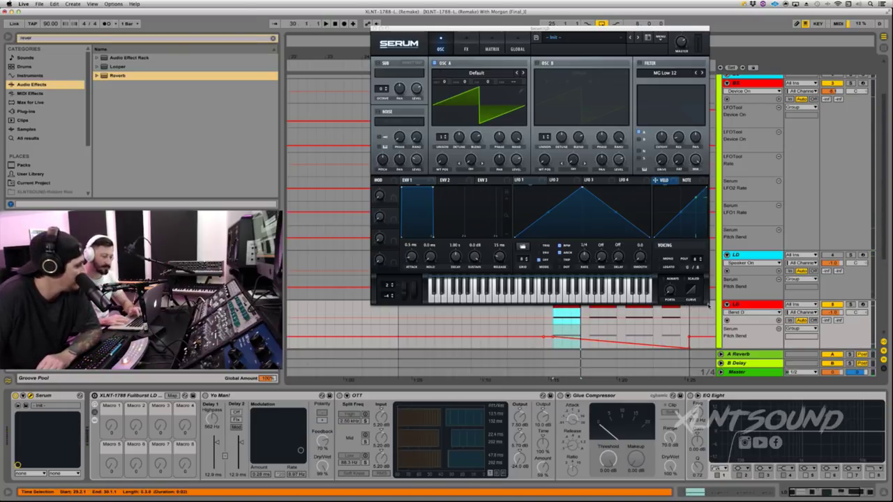
{"action": "left_click_drag", "start_coordinate": [708, 306], "coordinate": [728, 320]}
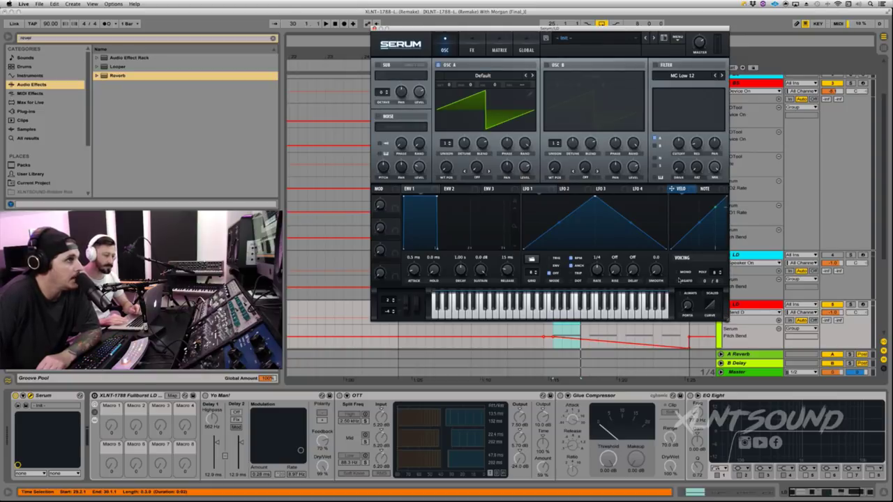
{"action": "left_click", "coordinate": [676, 272]}
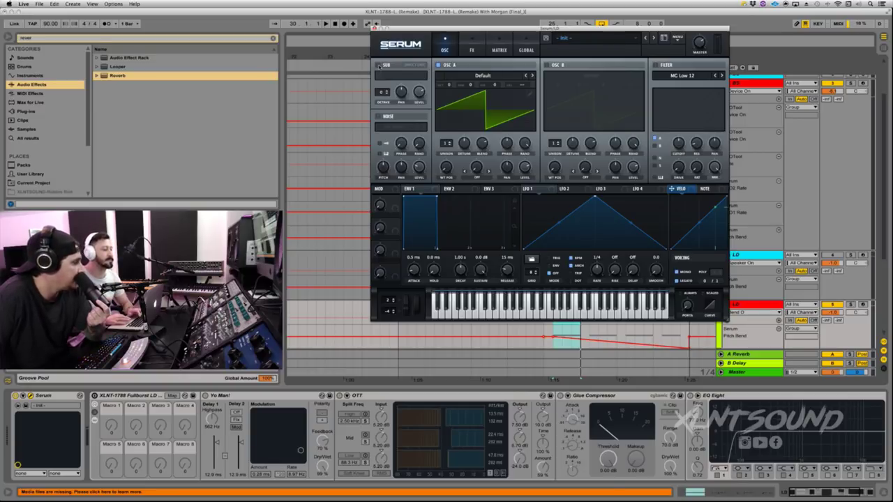
Turn on Serum's sub oscillator and set its octave to -3
{"action": "left_click", "coordinate": [378, 64]}
{"action": "left_click_drag", "start_coordinate": [385, 88], "coordinate": [383, 103]}
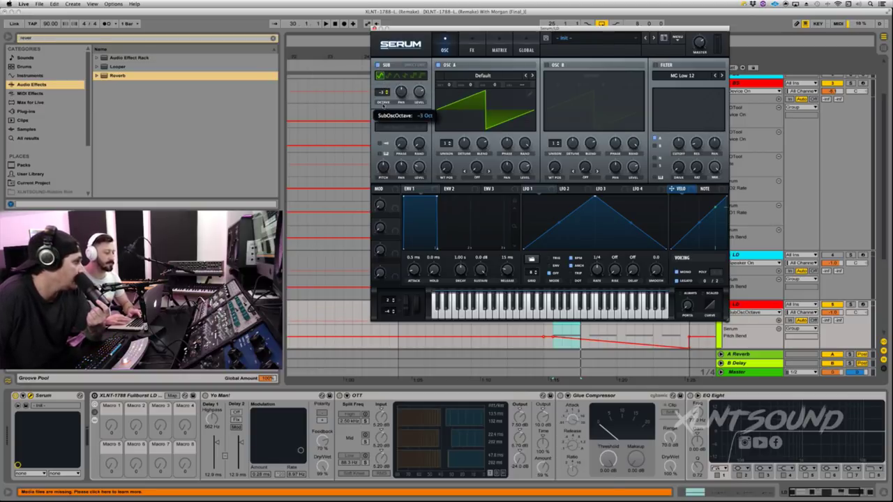
{"action": "left_click", "coordinate": [408, 78]}
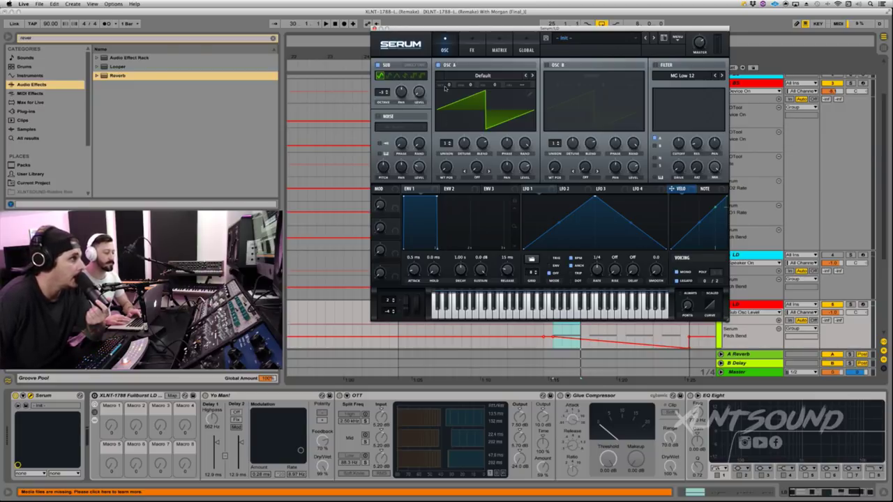
Load the Analog Basic Shapes wavetable into oscillator A at its square-wave position with 6 unison voices
{"action": "left_click", "coordinate": [493, 78]}
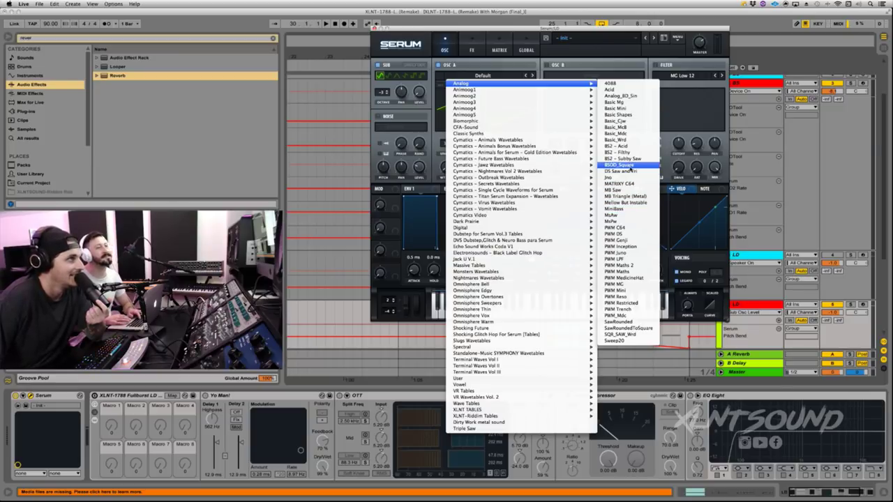
{"action": "left_click", "coordinate": [618, 115]}
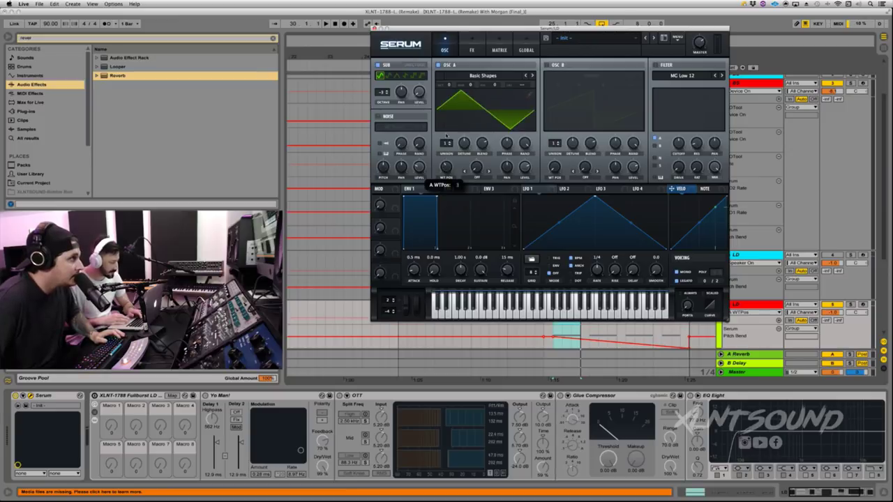
{"action": "left_click_drag", "start_coordinate": [452, 177], "coordinate": [446, 170]}
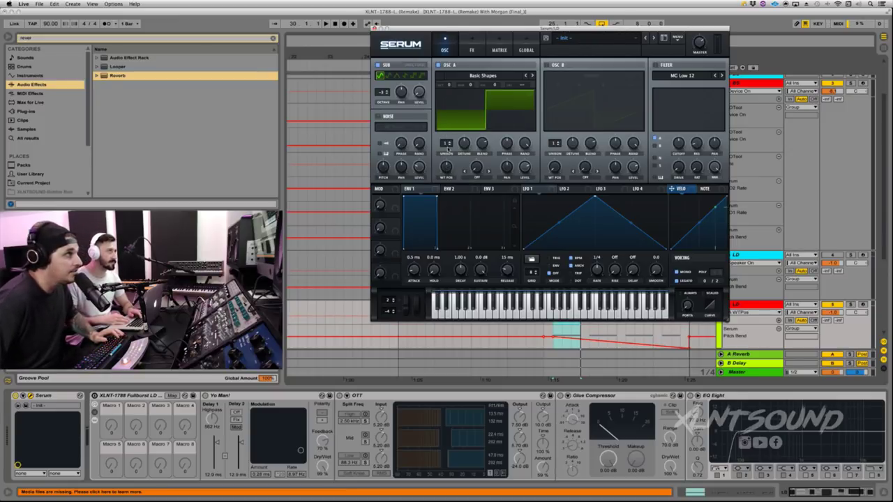
{"action": "left_click_drag", "start_coordinate": [446, 143], "coordinate": [482, 144]}
{"action": "left_click", "coordinate": [464, 143]}
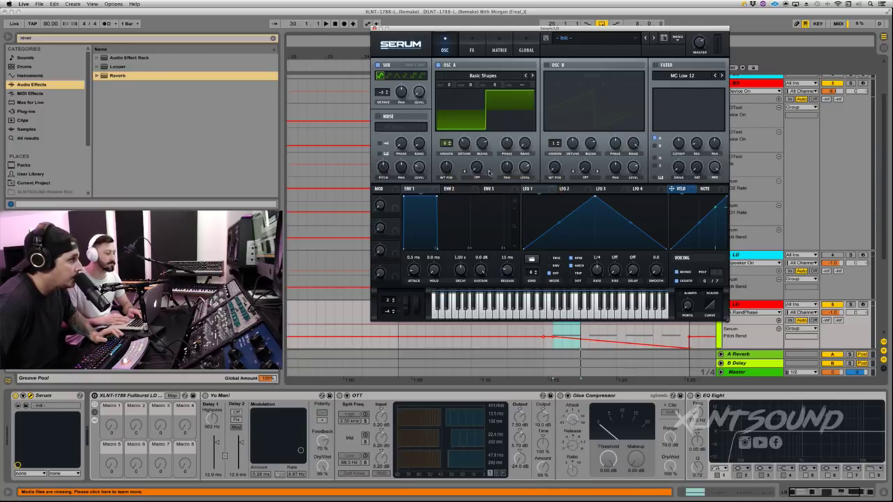
Set oscillator A's warp mode to FM (from B) and its octave to +1
{"action": "left_click", "coordinate": [471, 180]}
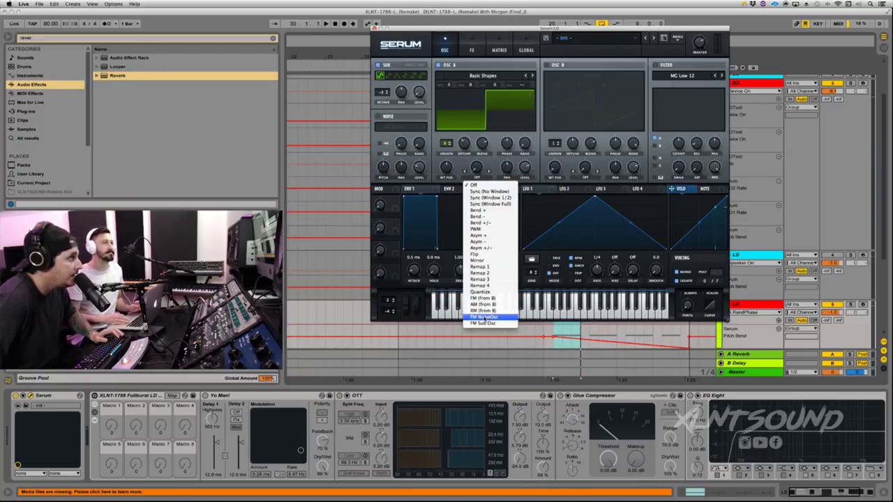
{"action": "left_click", "coordinate": [483, 300]}
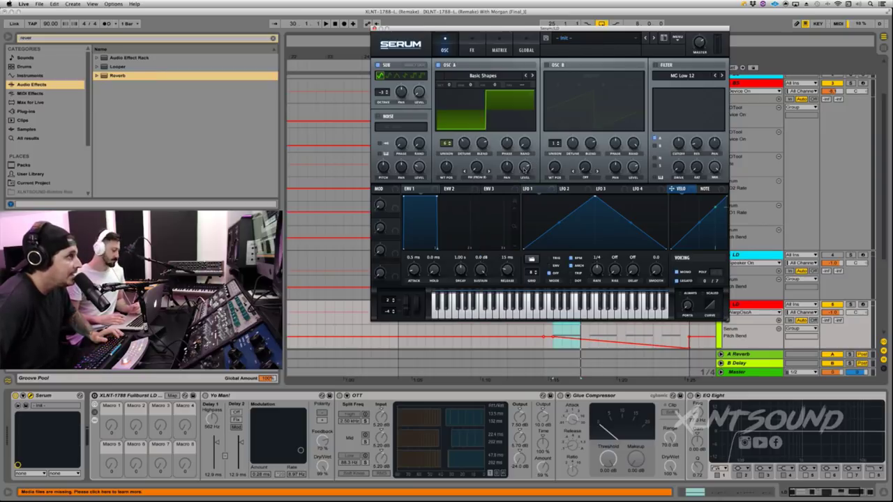
{"action": "mouse_move", "coordinate": [524, 169]}
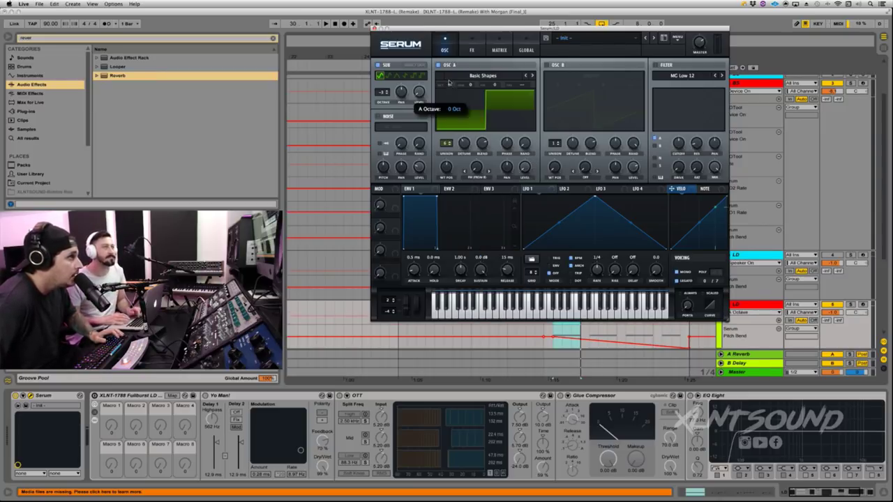
{"action": "left_click_drag", "start_coordinate": [451, 86], "coordinate": [451, 79]}
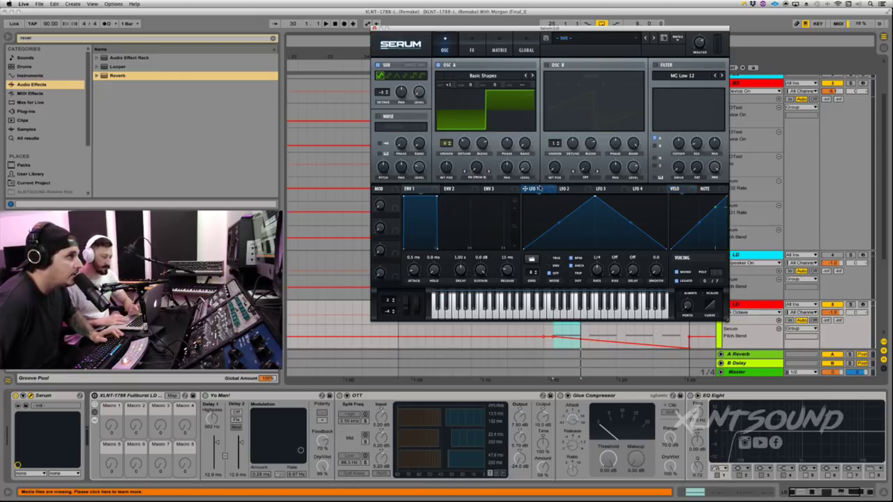
Shape LFO 1 as a falling curve in Trig mode at 1/16 and assign it to the oscillator A and sub levels
{"action": "left_click_drag", "start_coordinate": [595, 198], "coordinate": [224, 147]}
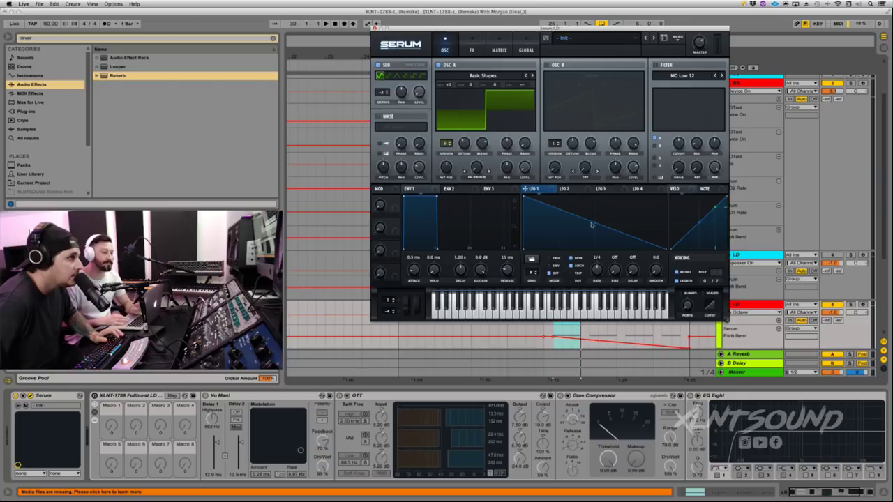
{"action": "mouse_move", "coordinate": [593, 223]}
{"action": "left_mouse_down"}
{"action": "mouse_move", "coordinate": [596, 237]}
{"action": "mouse_move", "coordinate": [578, 240]}
{"action": "mouse_move", "coordinate": [594, 237]}
{"action": "left_mouse_up"}
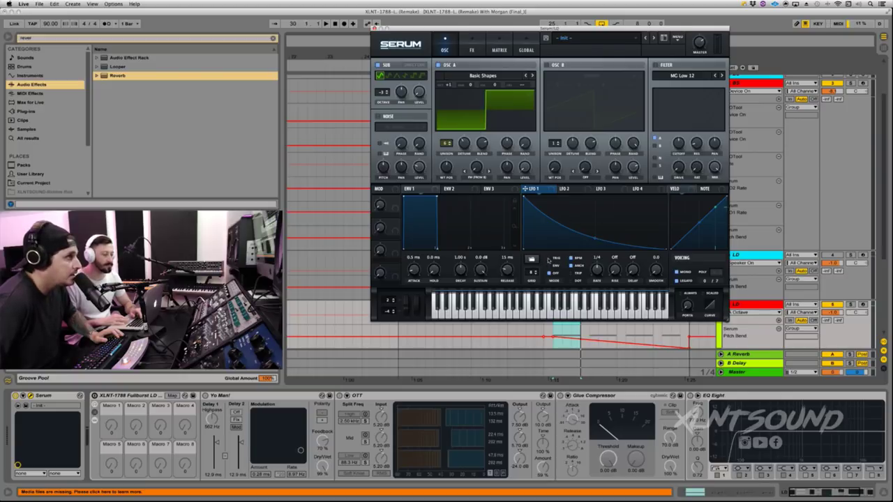
{"action": "left_click_drag", "start_coordinate": [595, 274], "coordinate": [597, 259]}
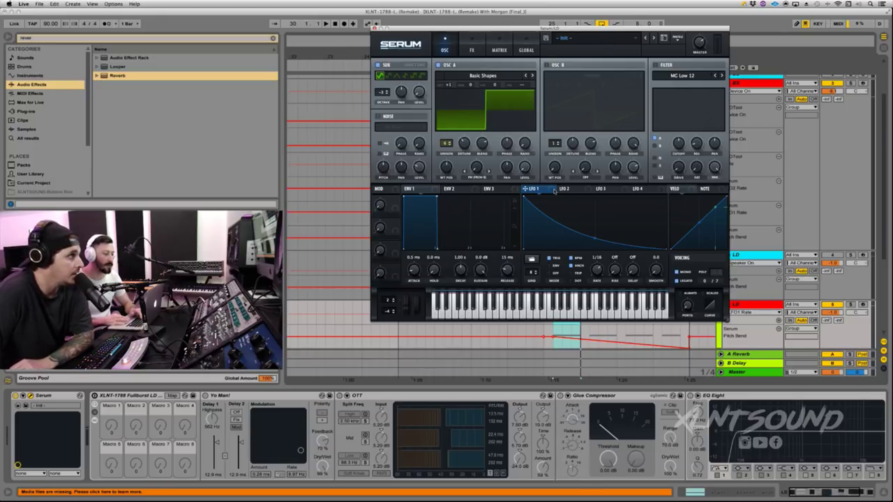
{"action": "left_click_drag", "start_coordinate": [526, 188], "coordinate": [525, 168]}
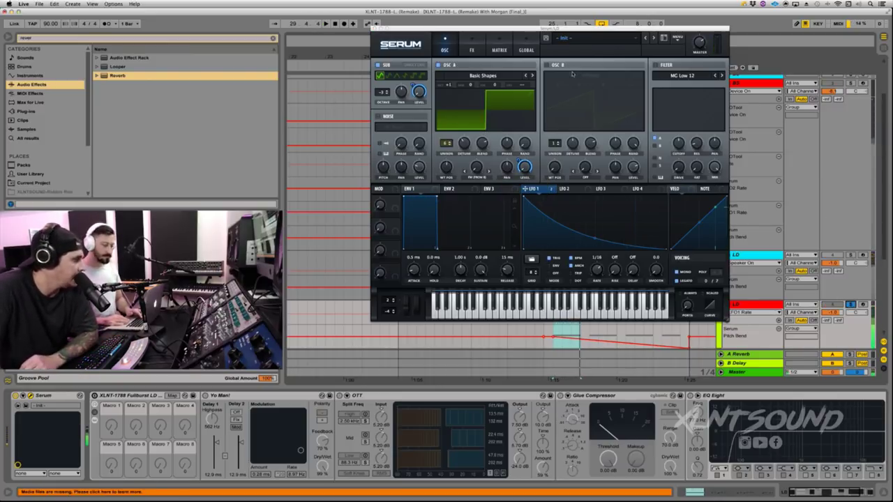
Turn on oscillator B with the Analog Basic Shapes wavetable as a sine and 5 unison voices
{"action": "left_click", "coordinate": [548, 64]}
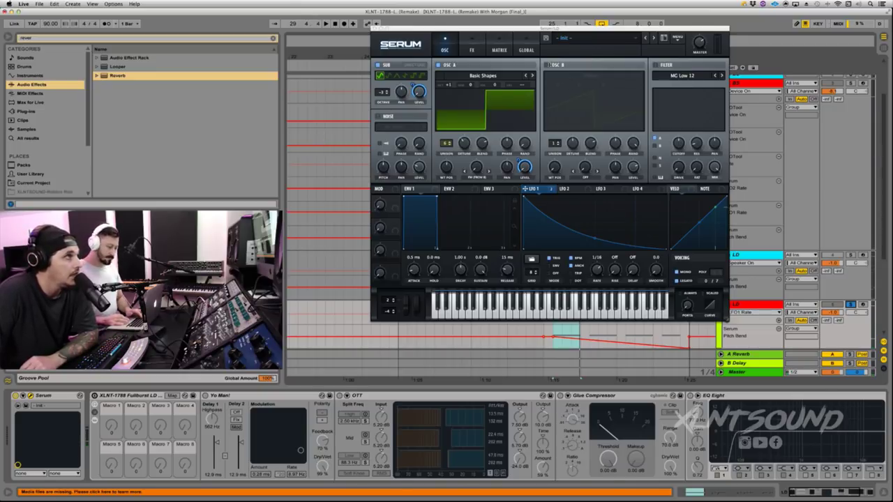
{"action": "left_click", "coordinate": [595, 76]}
{"action": "mouse_move", "coordinate": [596, 89]}
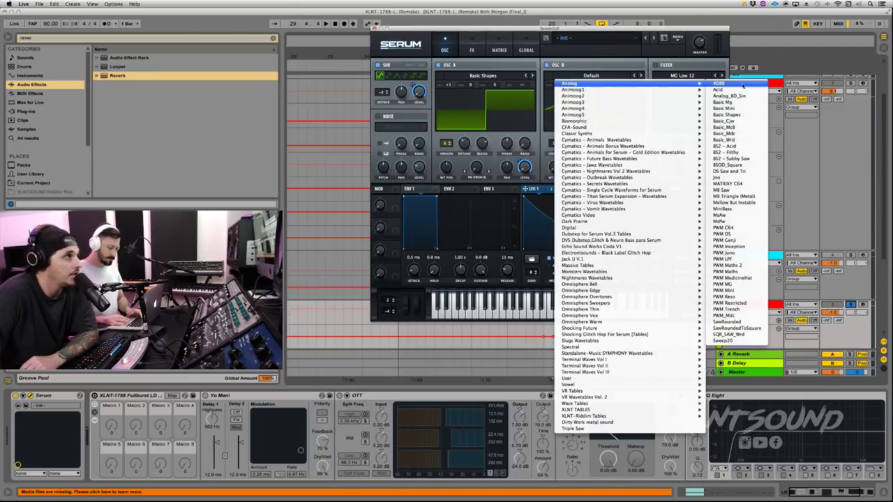
{"action": "left_click", "coordinate": [739, 110]}
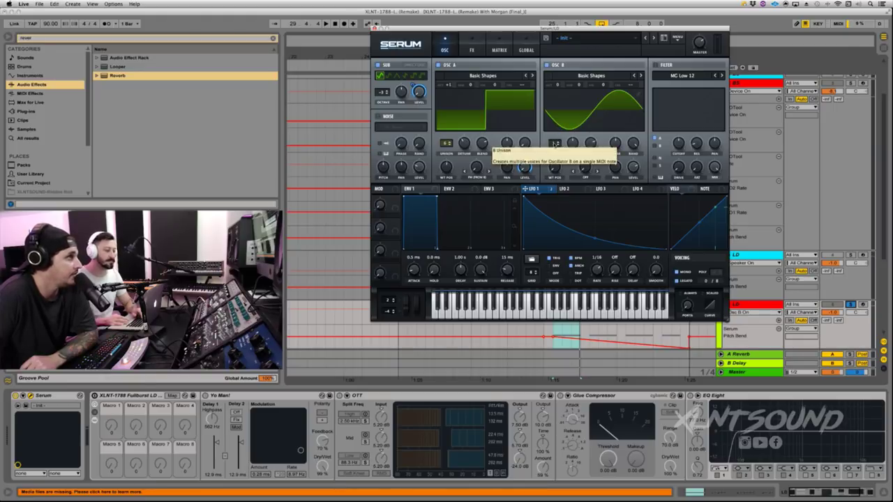
{"action": "left_click_drag", "start_coordinate": [554, 143], "coordinate": [571, 162]}
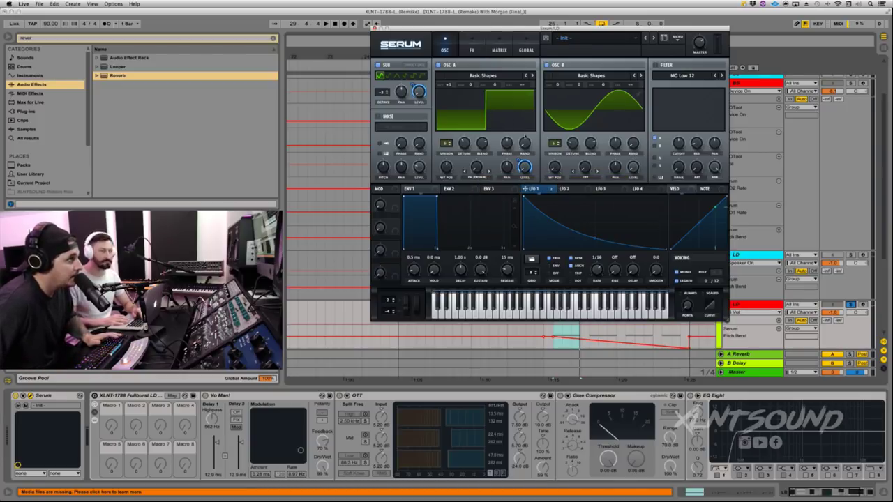
{"action": "key", "text": "space"}
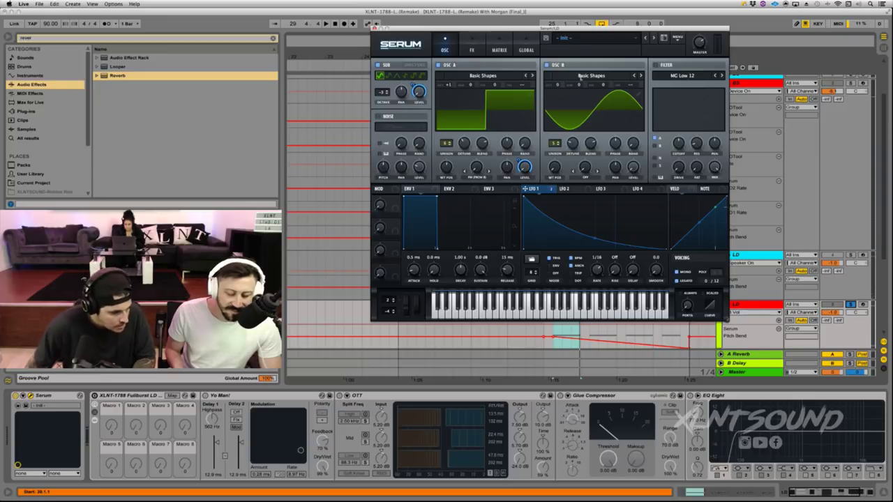
Shape LFO 2 as a steep rising curve that flattens out at maximum, and set it to Trig mode
{"action": "left_click", "coordinate": [568, 190]}
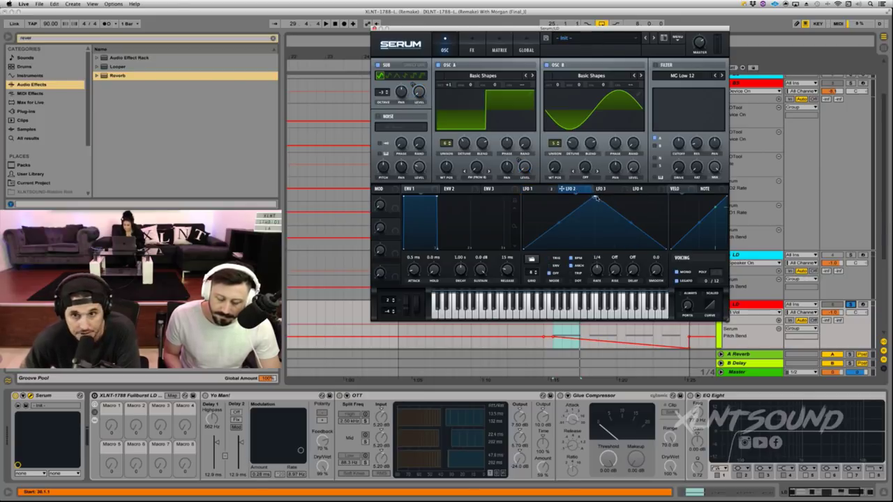
{"action": "left_click_drag", "start_coordinate": [595, 198], "coordinate": [665, 198]}
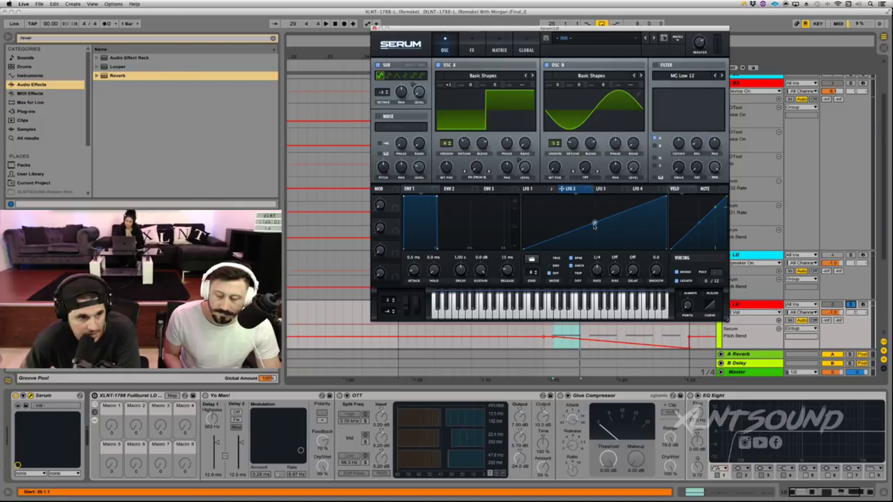
{"action": "left_click_drag", "start_coordinate": [594, 224], "coordinate": [585, 198]}
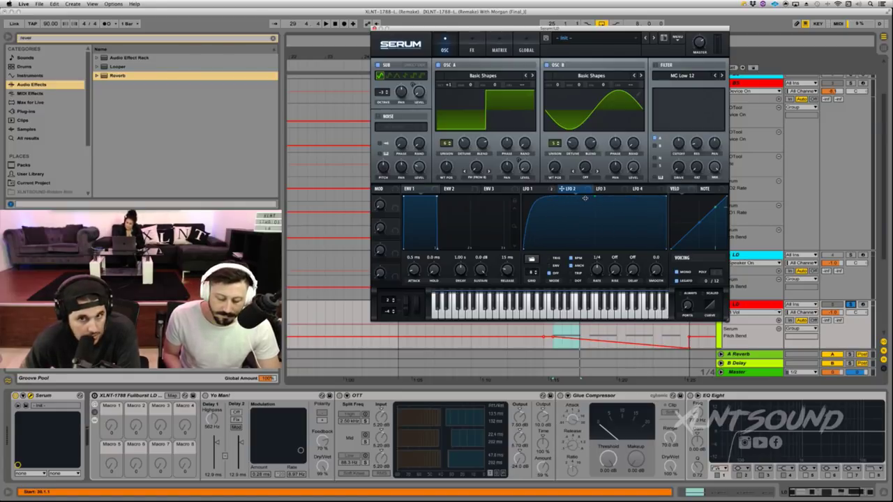
{"action": "left_click", "coordinate": [550, 258]}
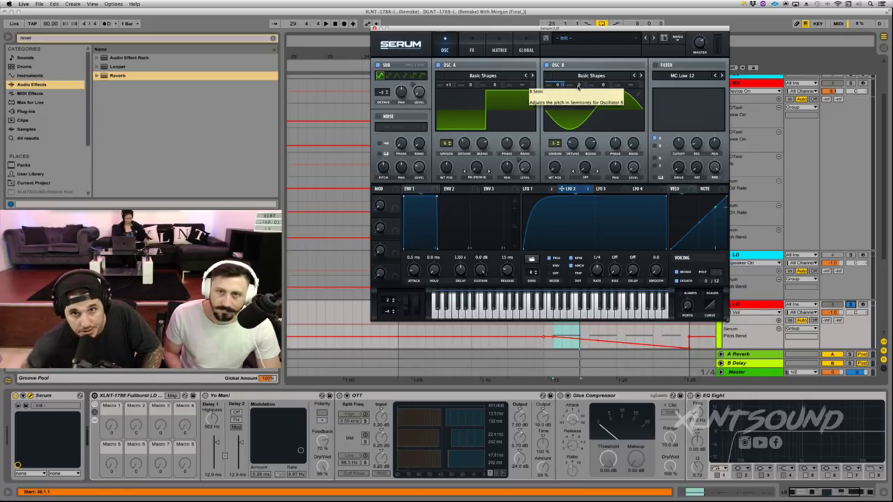
Set the LFO 2 modulation of oscillator B's octave to 12 and play back the clip
{"action": "left_click_drag", "start_coordinate": [561, 84], "coordinate": [566, 130]}
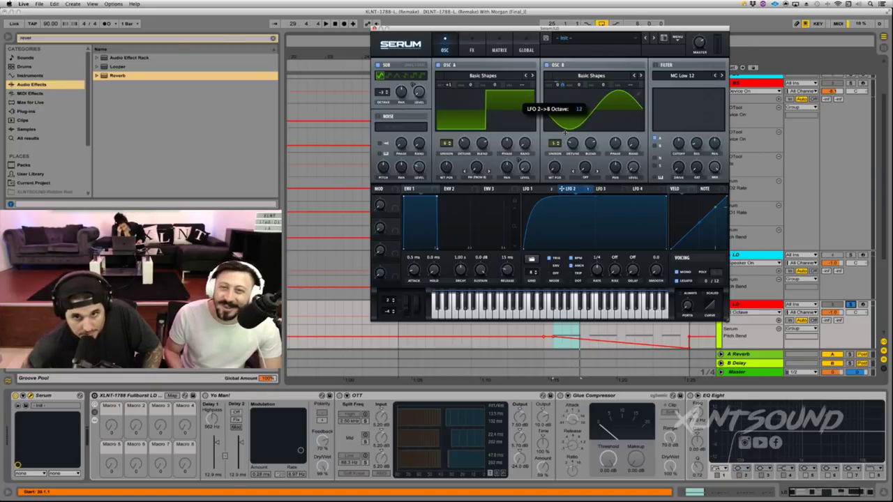
{"action": "left_click_drag", "start_coordinate": [566, 134], "coordinate": [566, 134]}
{"action": "key", "text": "space"}
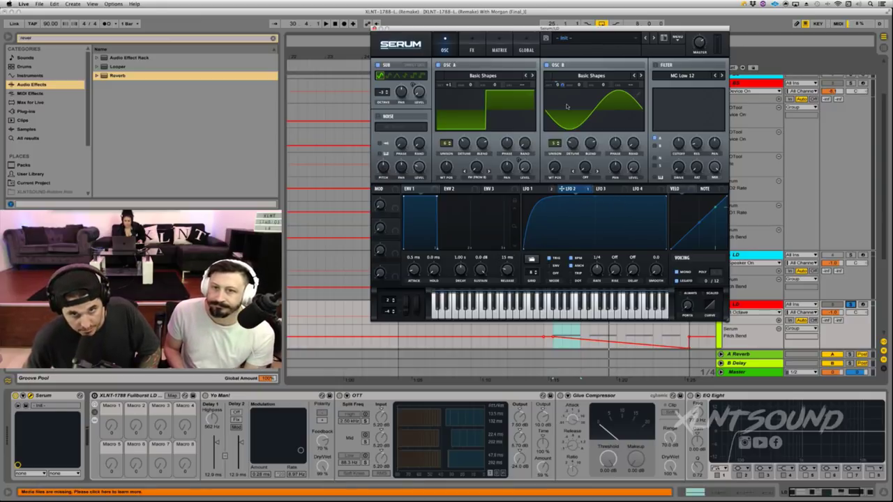
{"action": "key", "text": "space"}
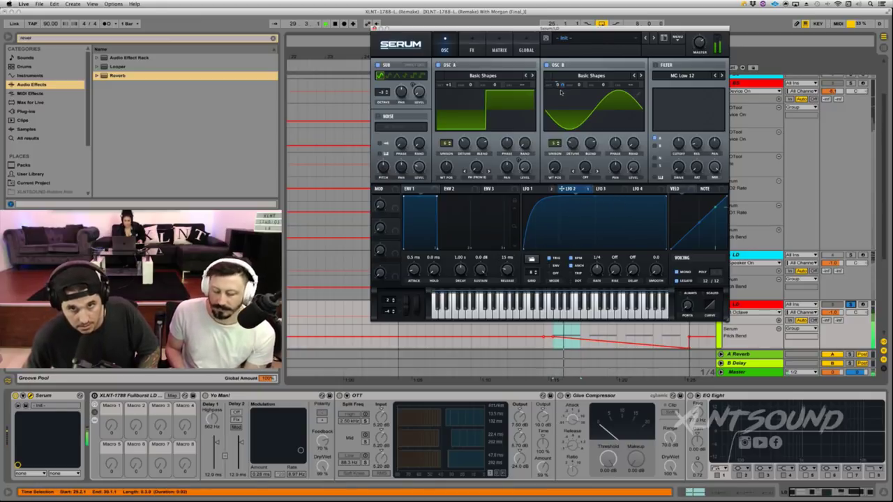
{"action": "key", "text": "space"}
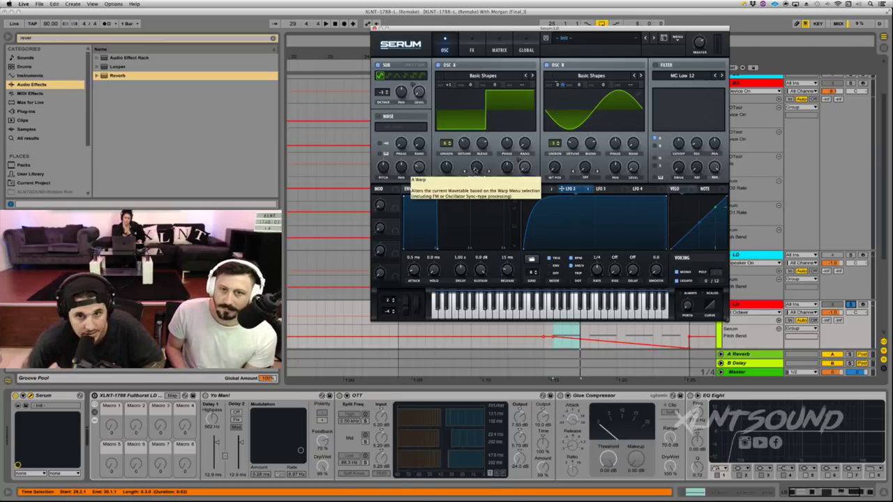
Assign LFO 2 to oscillator A's FM warp amount and reduce the modulation depth
{"action": "left_click", "coordinate": [476, 168]}
{"action": "left_click_drag", "start_coordinate": [475, 149], "coordinate": [473, 140]}
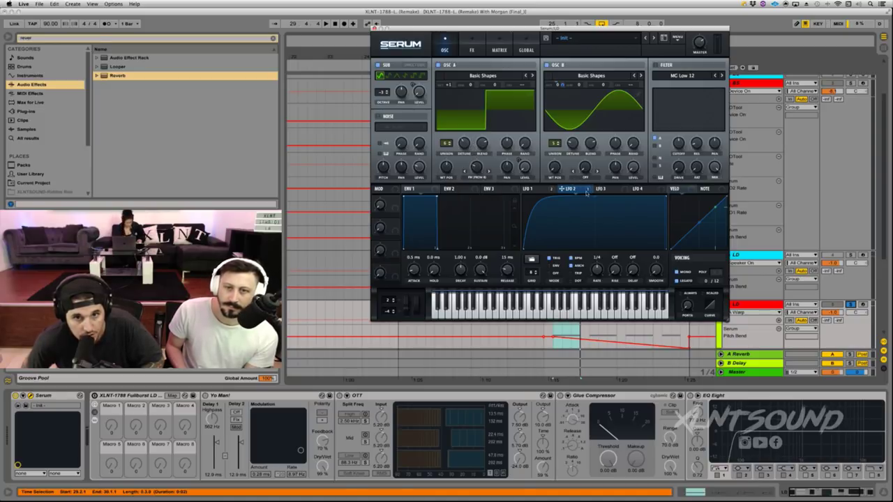
{"action": "left_click_drag", "start_coordinate": [586, 194], "coordinate": [469, 161]}
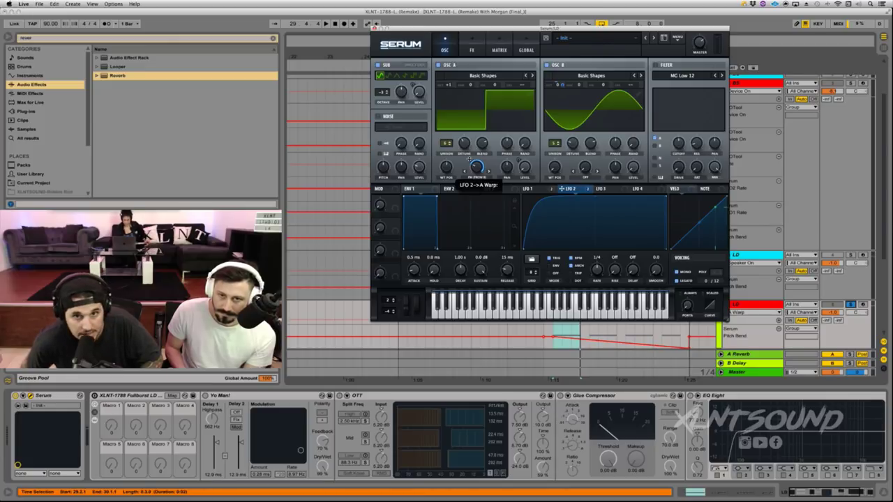
{"action": "left_click_drag", "start_coordinate": [469, 161], "coordinate": [471, 183]}
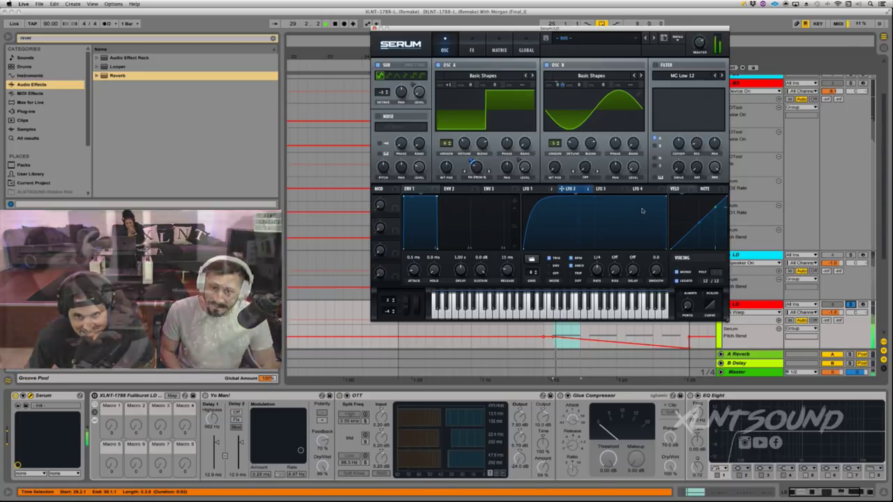
Turn on the MG Low 12 filter and assign LFO 1 to its cutoff with an amount of 50
{"action": "key", "text": "space"}
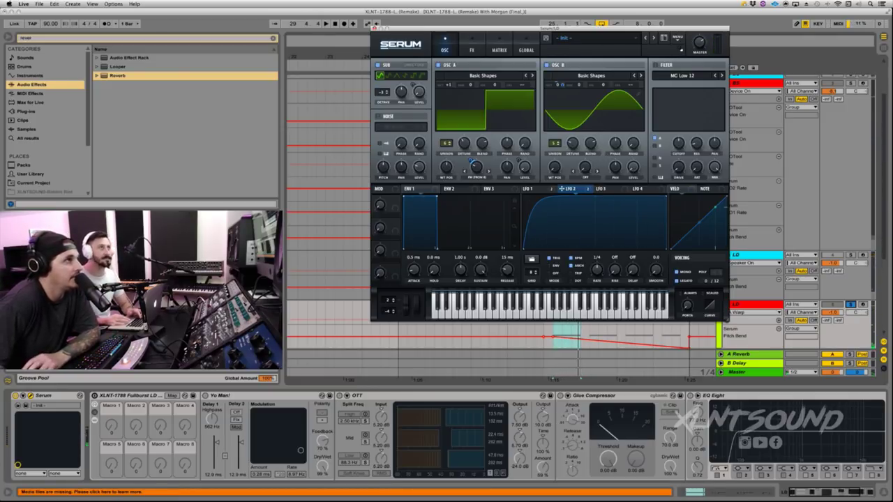
{"action": "left_click", "coordinate": [655, 65]}
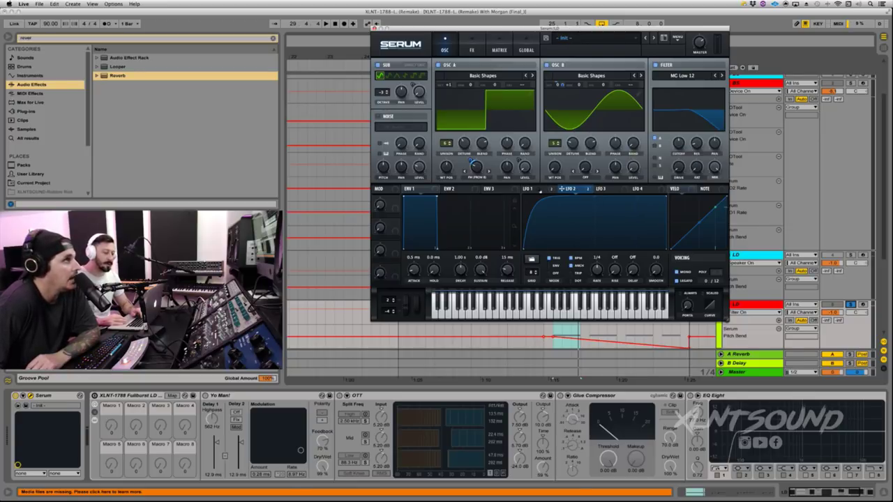
{"action": "left_click", "coordinate": [536, 189]}
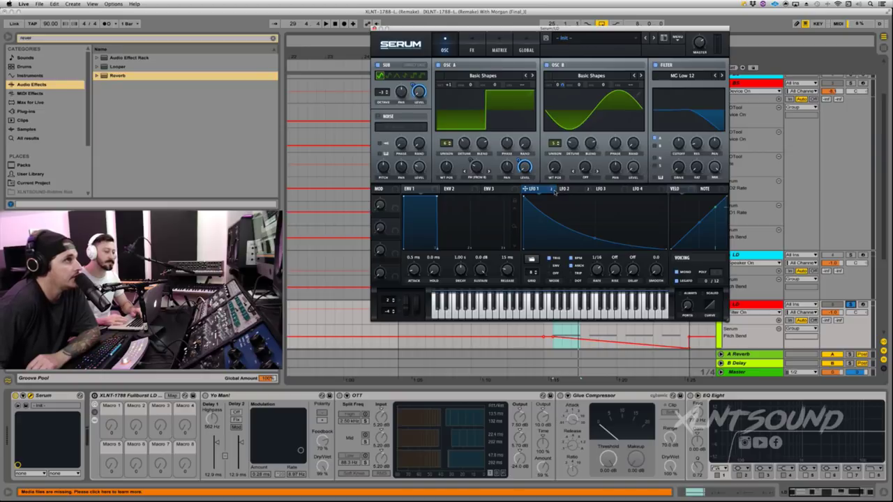
{"action": "left_click_drag", "start_coordinate": [526, 189], "coordinate": [661, 157]}
{"action": "mouse_move", "coordinate": [672, 155]}
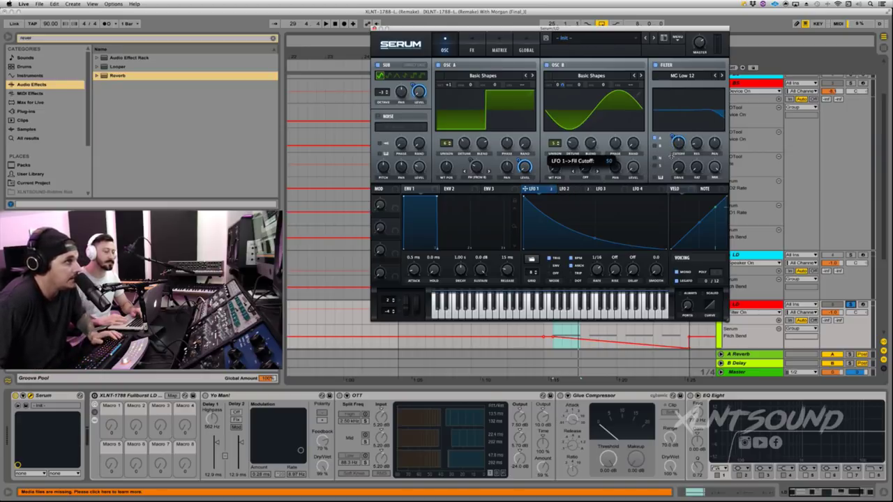
Set the MG Low 12 filter's resonance to 24% and play back the clip
{"action": "key", "text": "space"}
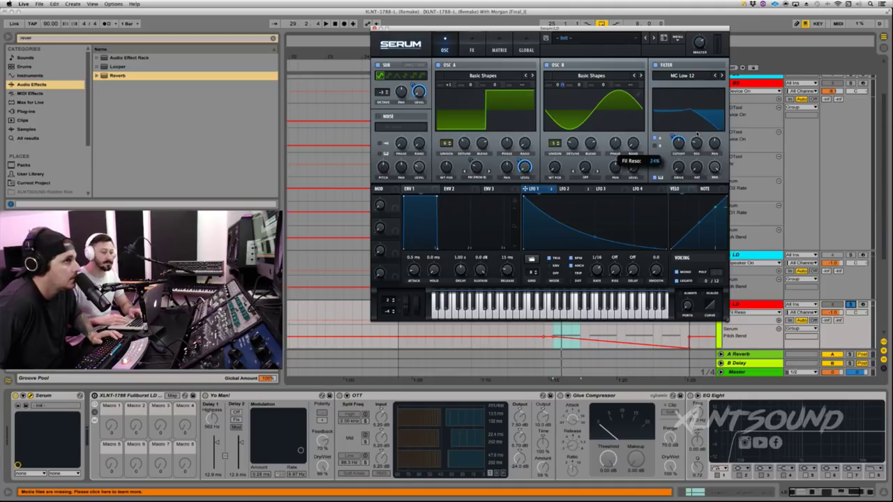
{"action": "key", "text": "space"}
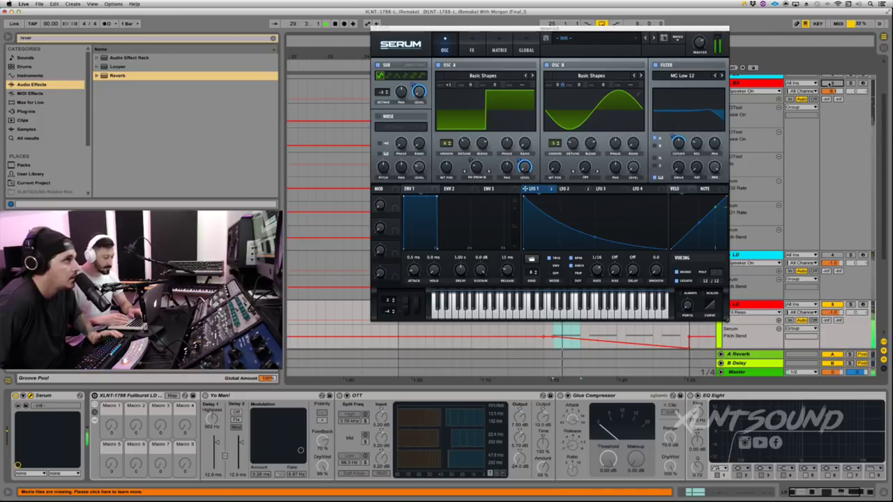
{"action": "key", "text": "space"}
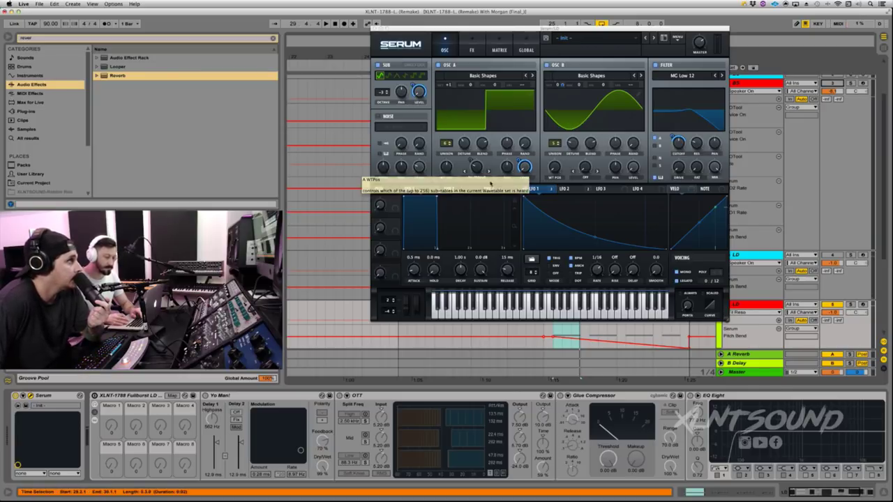
Load the saved effect chain XLNT-LD 1788 LD.fxr into the lead's effects rack
{"action": "left_click", "coordinate": [473, 50]}
{"action": "left_click", "coordinate": [678, 39]}
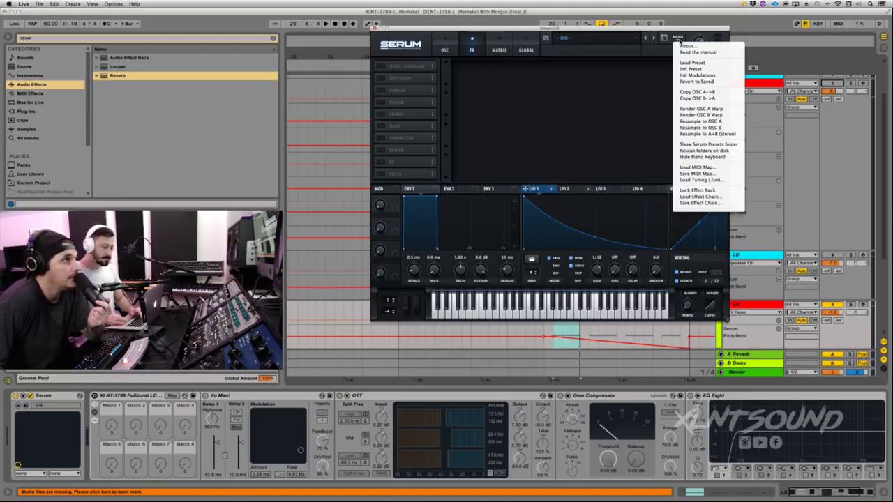
{"action": "left_click", "coordinate": [712, 196]}
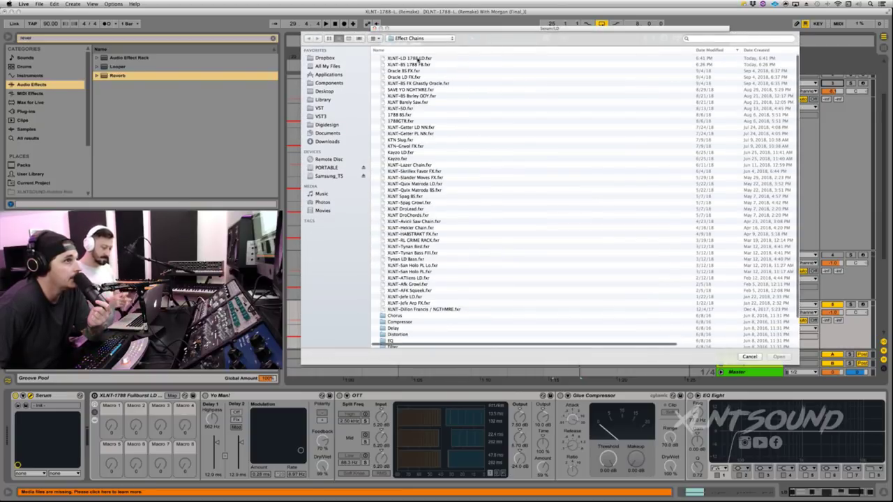
{"action": "left_click", "coordinate": [419, 60]}
{"action": "left_click", "coordinate": [778, 356]}
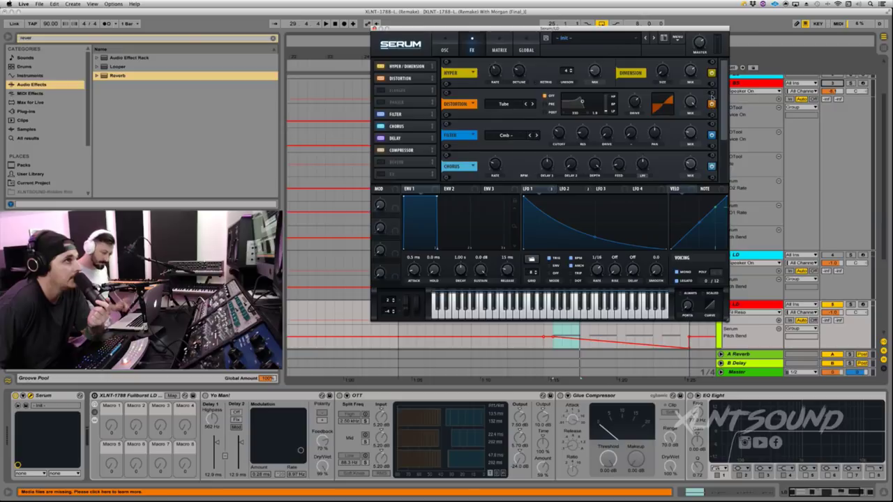
Bypass the distortion, filter, chorus and delay effects, check the compressor's settings, and play back the clip
{"action": "left_click", "coordinate": [712, 103]}
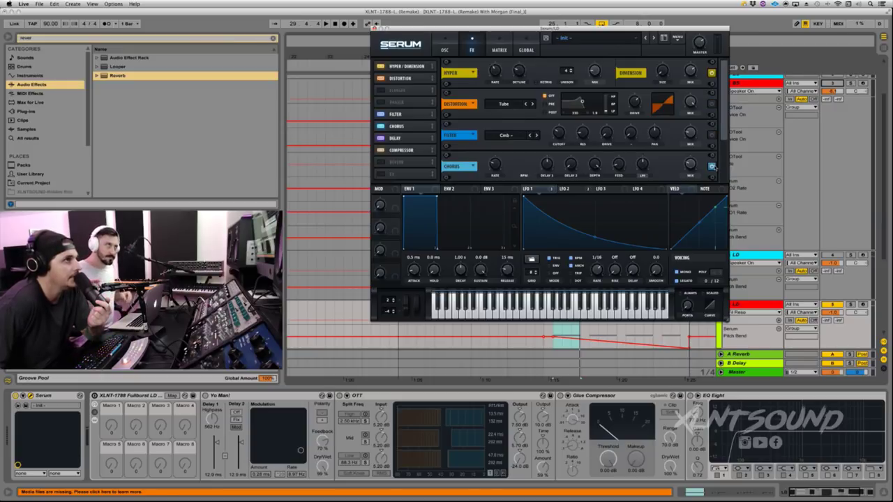
{"action": "scroll", "coordinate": [713, 166], "scroll_direction": "down", "scroll_amount": 3}
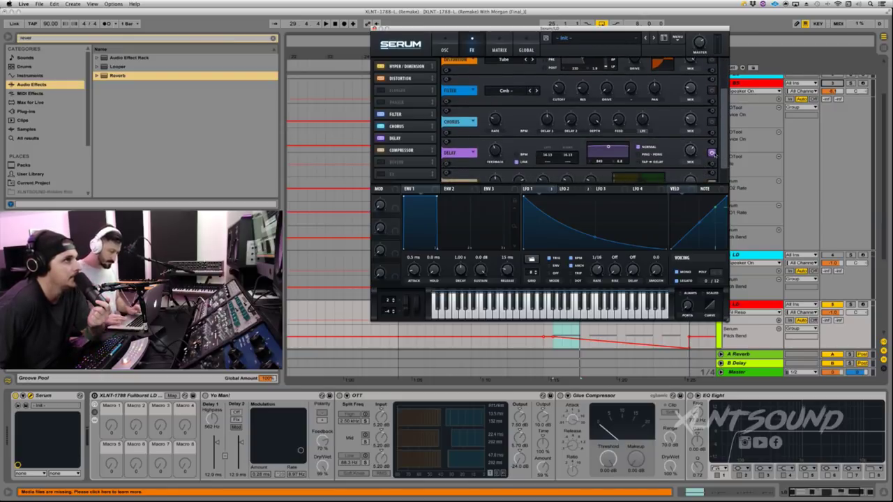
{"action": "scroll", "coordinate": [718, 164], "scroll_direction": "down", "scroll_amount": 1}
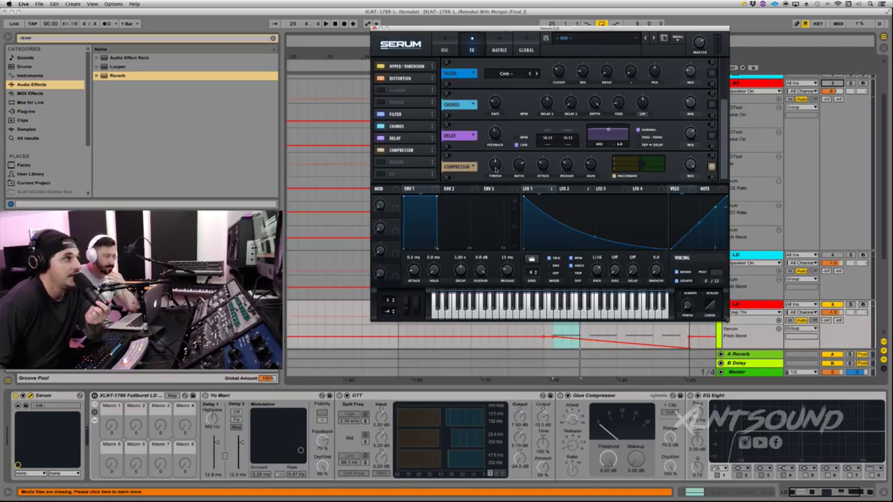
{"action": "mouse_move", "coordinate": [495, 167]}
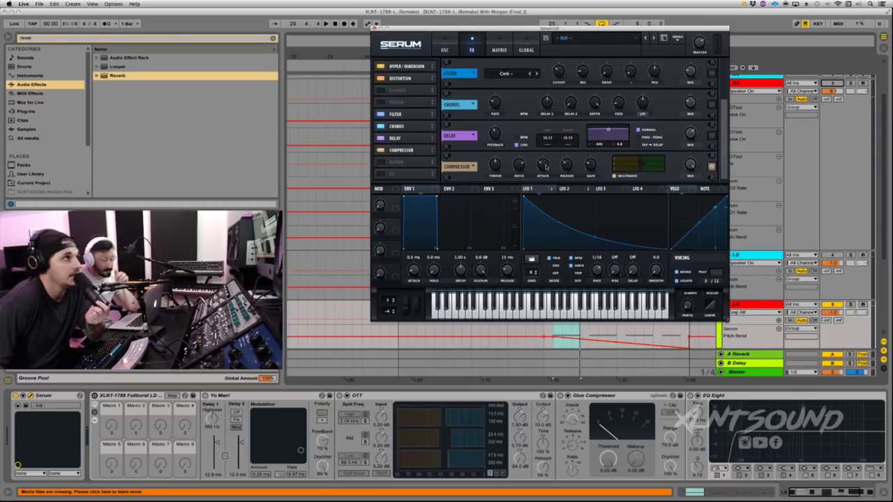
{"action": "mouse_move", "coordinate": [566, 166]}
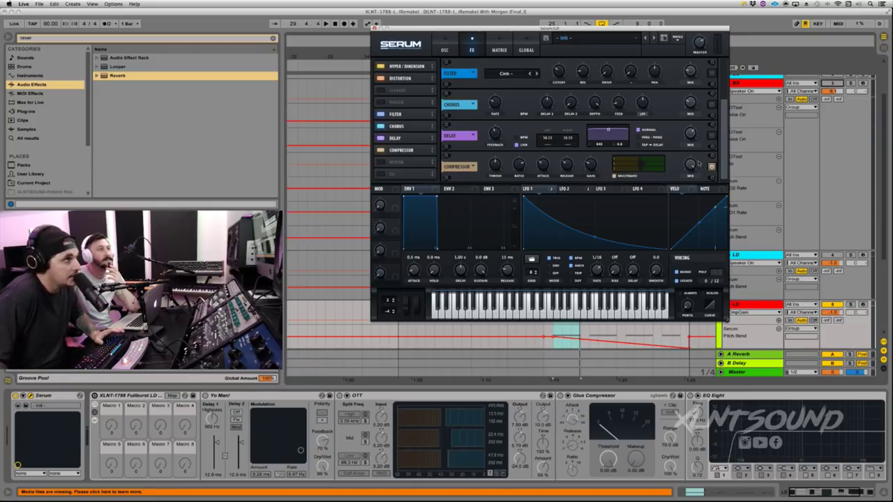
{"action": "key", "text": "space"}
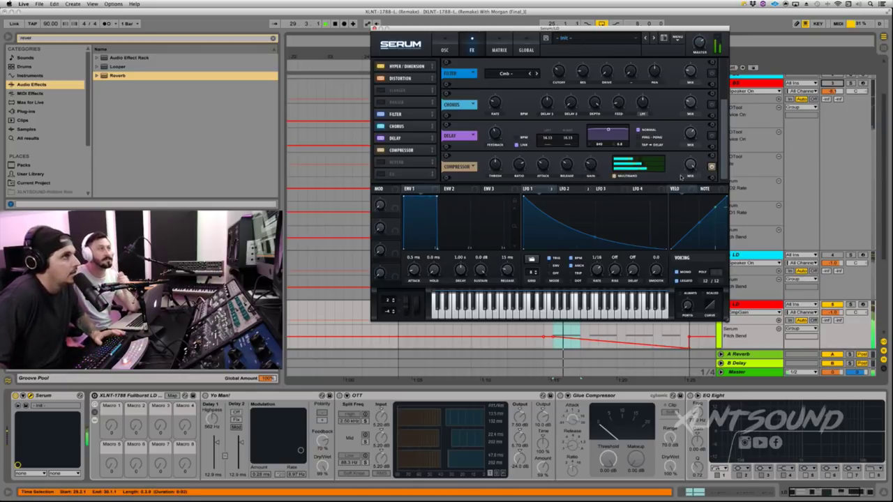
Review the Hyper/Dimension effect's rate, detune, size and mix settings and play back the clip
{"action": "scroll", "coordinate": [719, 140], "scroll_direction": "up", "scroll_amount": 5}
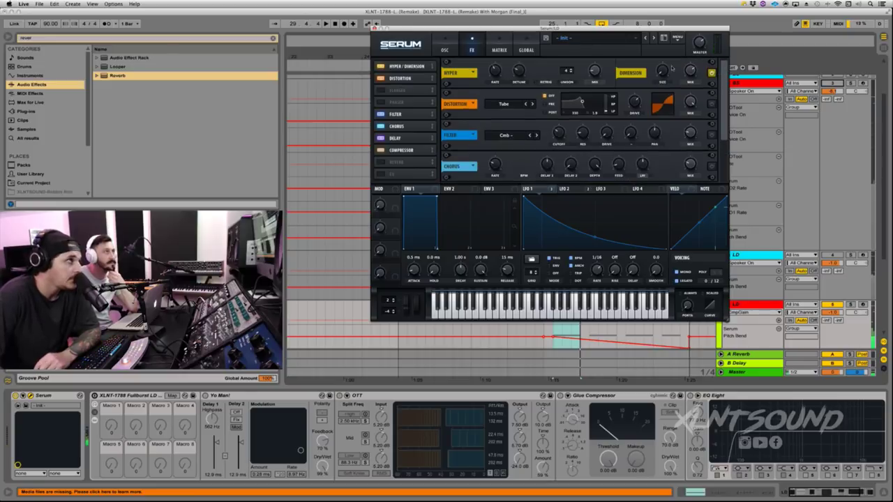
{"action": "mouse_move", "coordinate": [494, 70]}
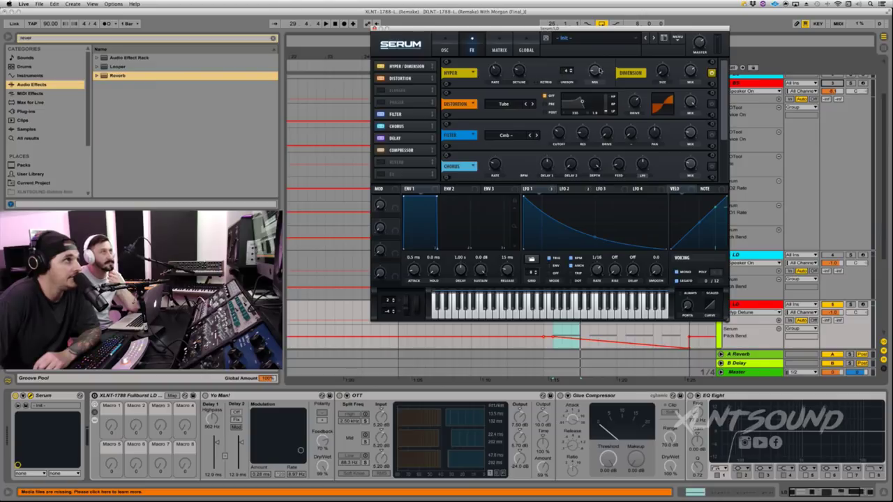
{"action": "mouse_move", "coordinate": [598, 70]}
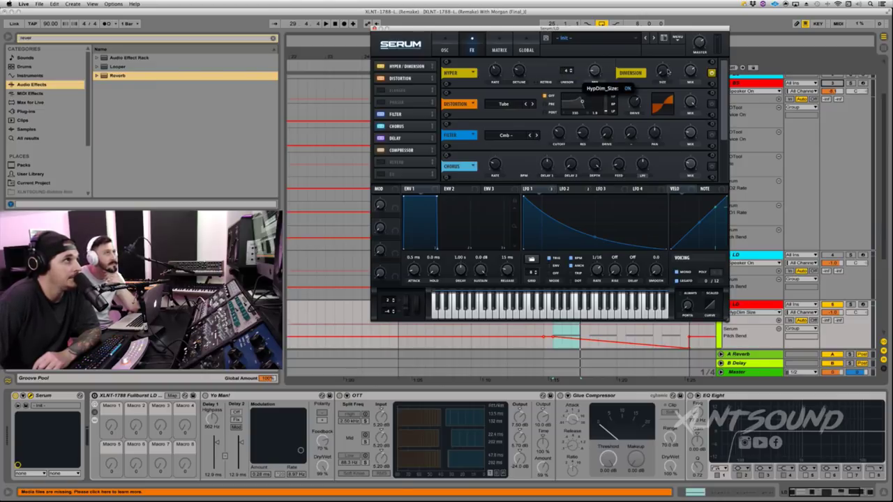
{"action": "mouse_move", "coordinate": [690, 71]}
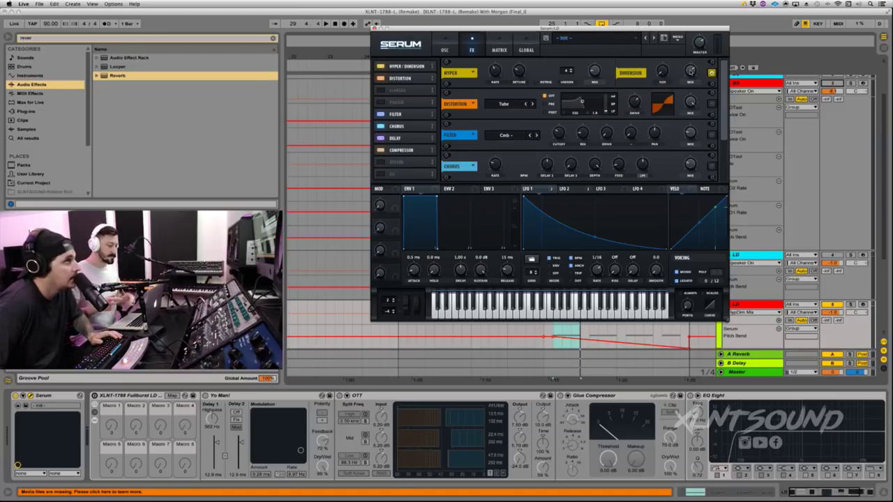
{"action": "key", "text": "space"}
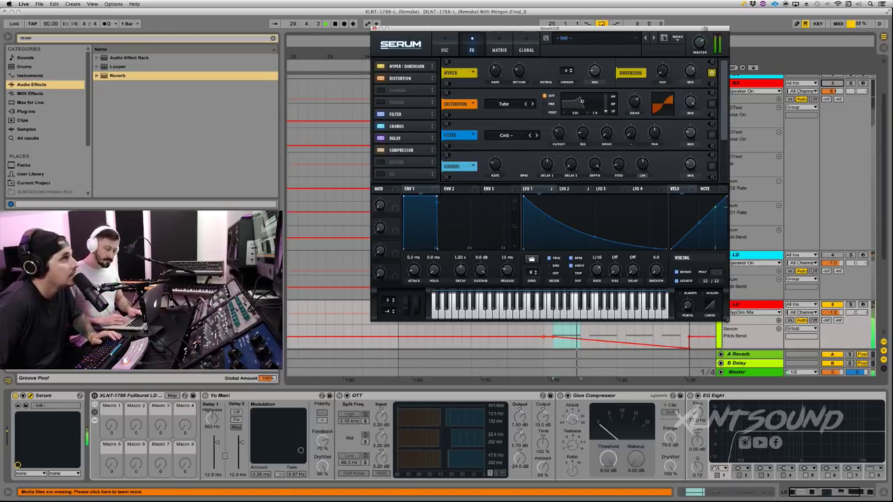
Re-enable the Tube distortion effect, check its drive and mix, and play back the clip
{"action": "mouse_move", "coordinate": [695, 46]}
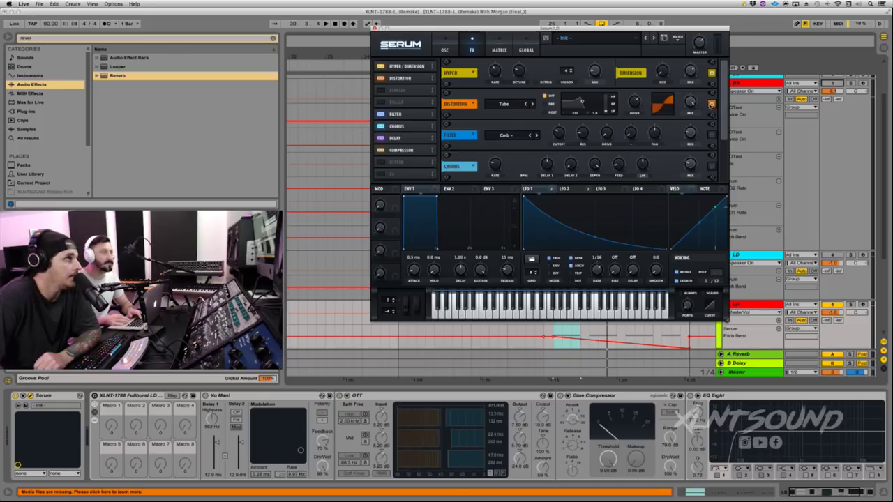
{"action": "mouse_move", "coordinate": [633, 105]}
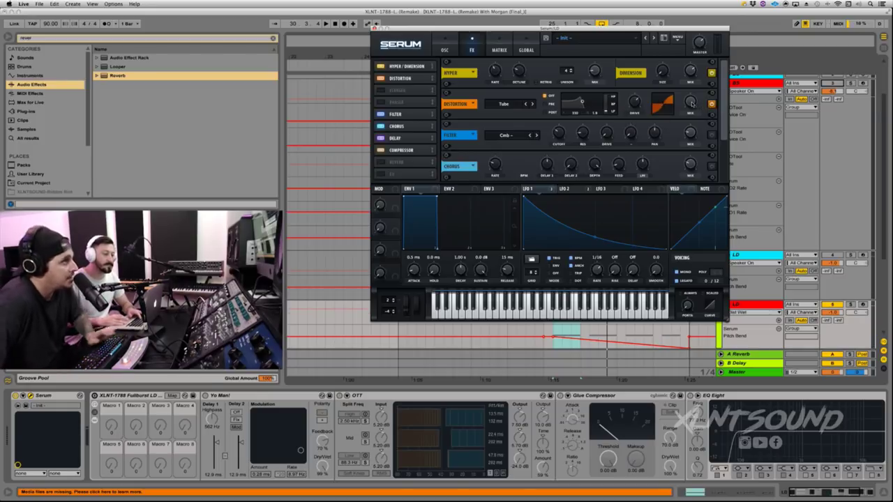
{"action": "key", "text": "space"}
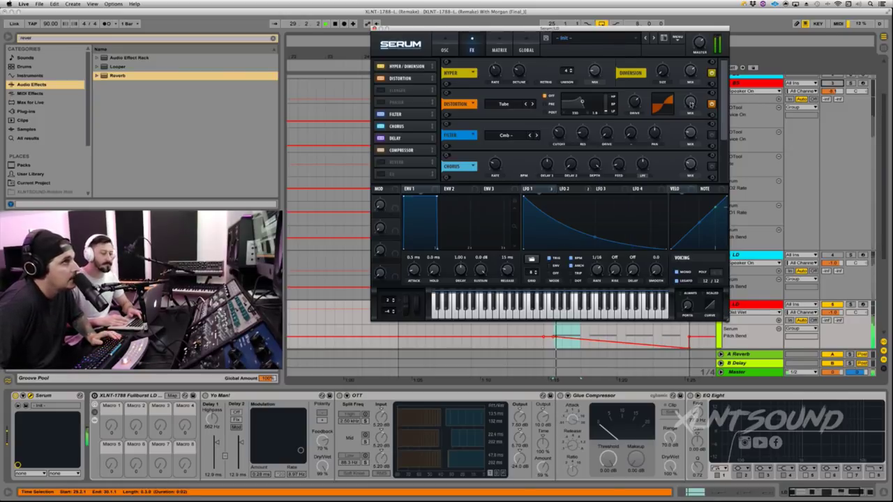
Re-enable the comb filter in the effects rack, audition it, and assign LFO 1 to its cutoff
{"action": "scroll", "coordinate": [720, 120], "scroll_direction": "down", "scroll_amount": 2}
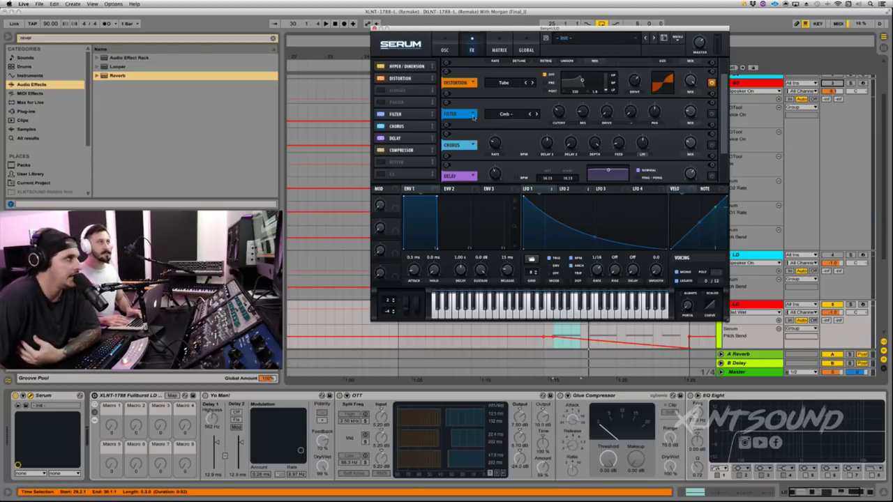
{"action": "left_click", "coordinate": [559, 113]}
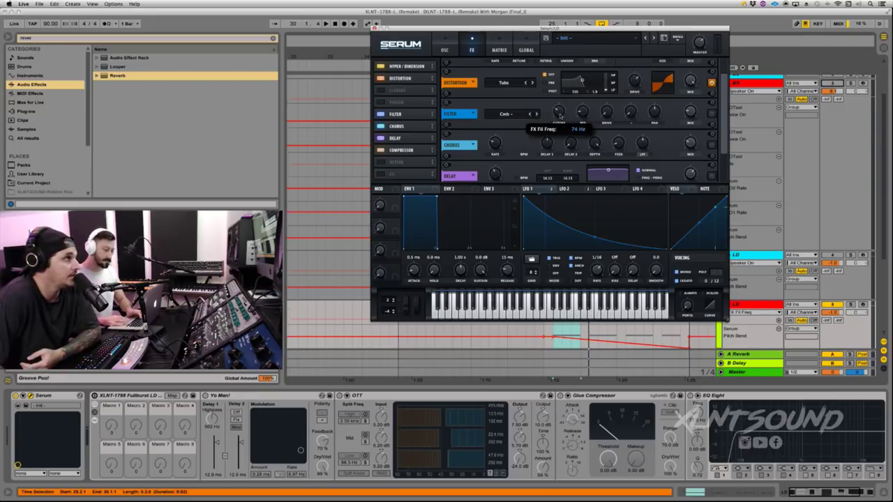
{"action": "left_click", "coordinate": [584, 113]}
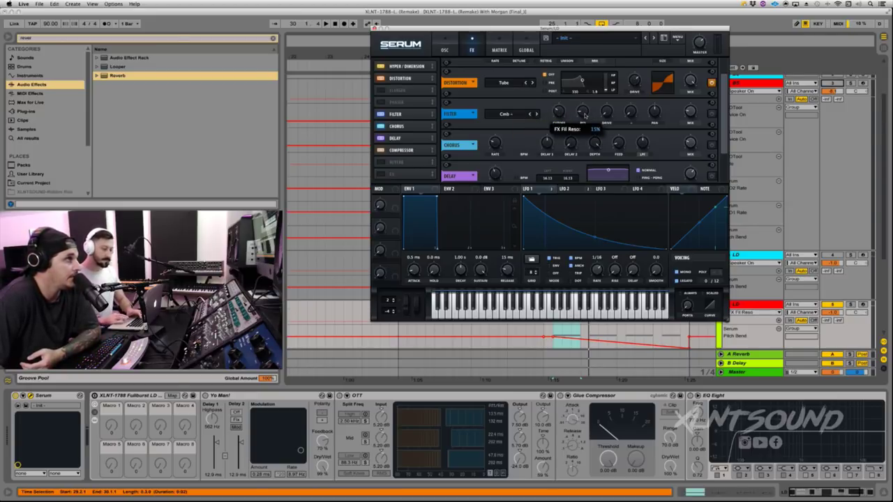
{"action": "left_click", "coordinate": [605, 112]}
{"action": "left_click", "coordinate": [655, 111]}
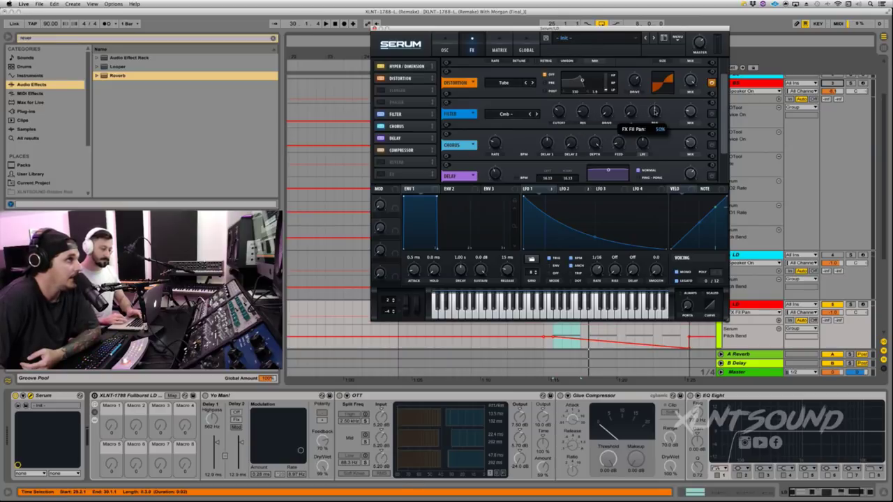
{"action": "left_click", "coordinate": [689, 113]}
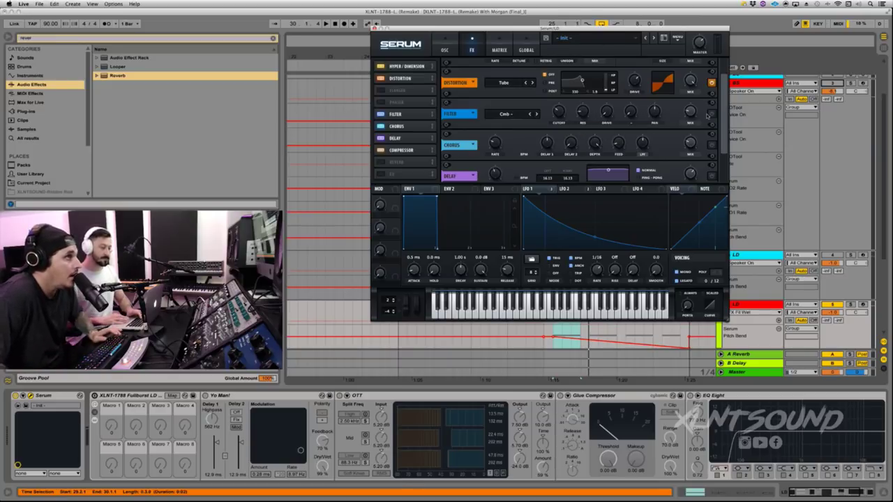
{"action": "left_click", "coordinate": [712, 114]}
{"action": "key", "text": "space"}
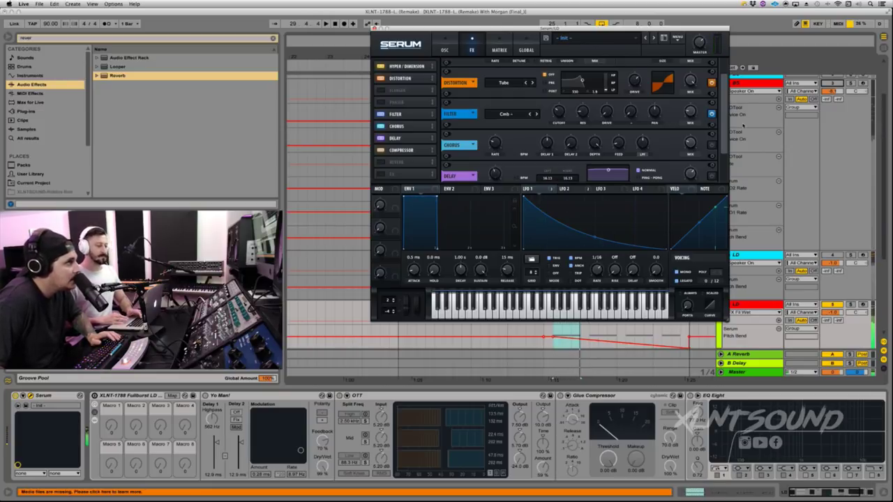
{"action": "scroll", "coordinate": [725, 124], "scroll_direction": "down", "scroll_amount": 2}
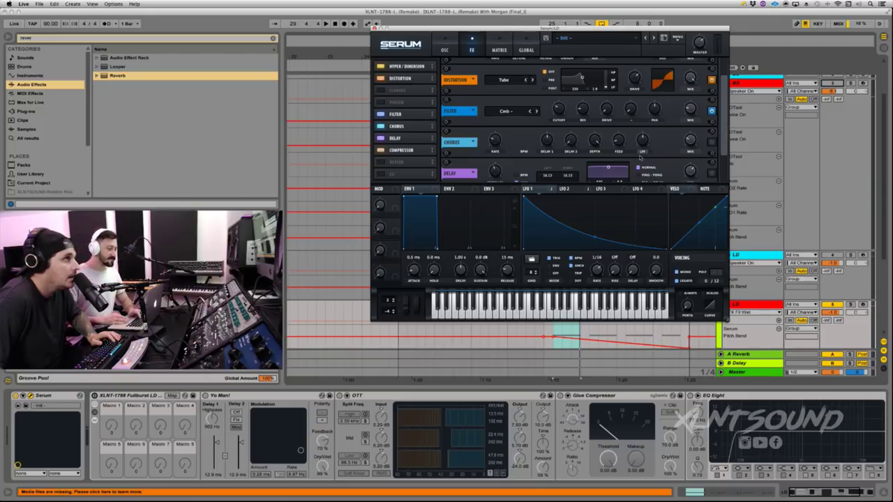
{"action": "left_click_drag", "start_coordinate": [526, 189], "coordinate": [553, 103]}
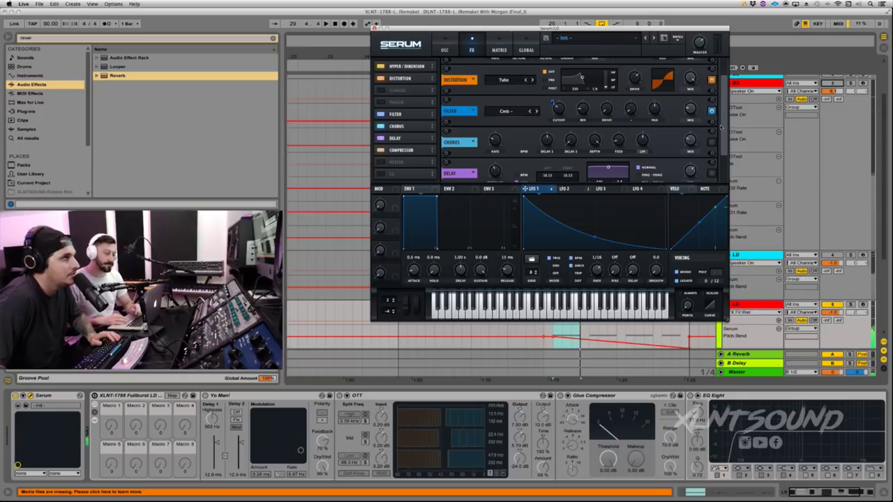
Re-enable the chorus effect with its filter at 1000 Hz and play back the clip
{"action": "scroll", "coordinate": [498, 144], "scroll_direction": "down", "scroll_amount": 3}
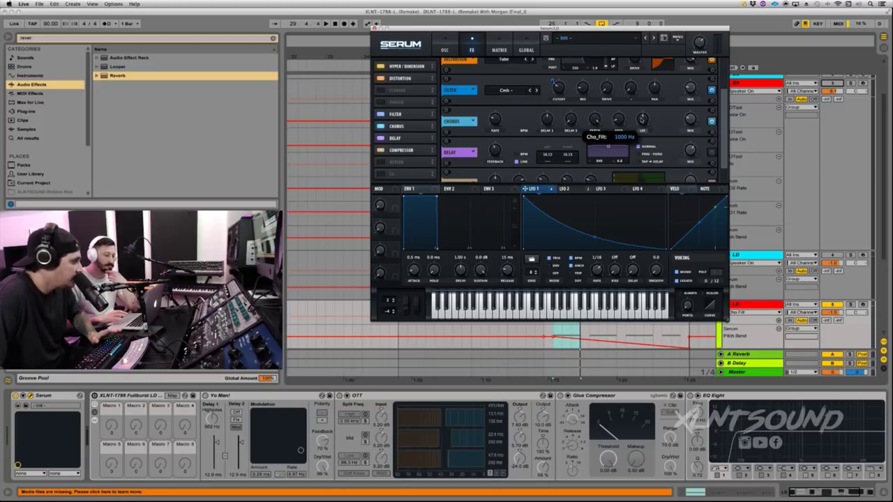
{"action": "key", "text": "space"}
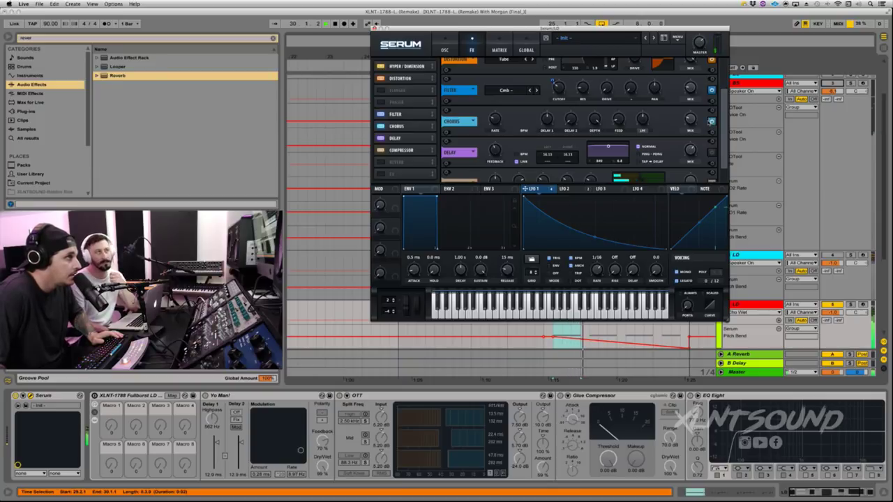
{"action": "scroll", "coordinate": [708, 129], "scroll_direction": "down", "scroll_amount": 3}
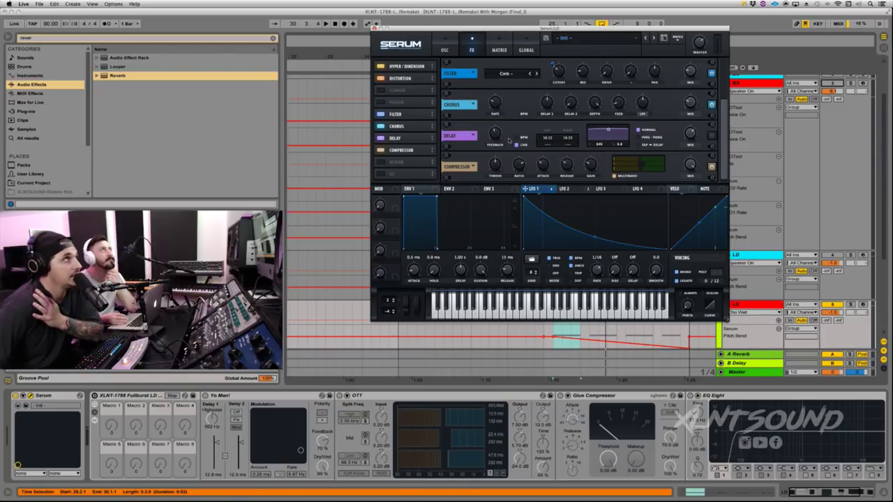
Review the delay's feedback and mix settings, re-enable the delay effect, and close the Serum window
{"action": "mouse_move", "coordinate": [496, 136]}
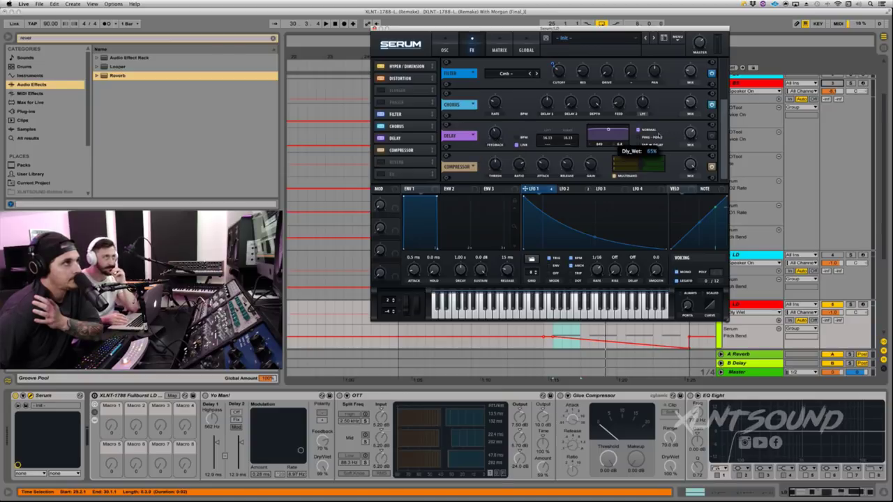
{"action": "mouse_move", "coordinate": [692, 133]}
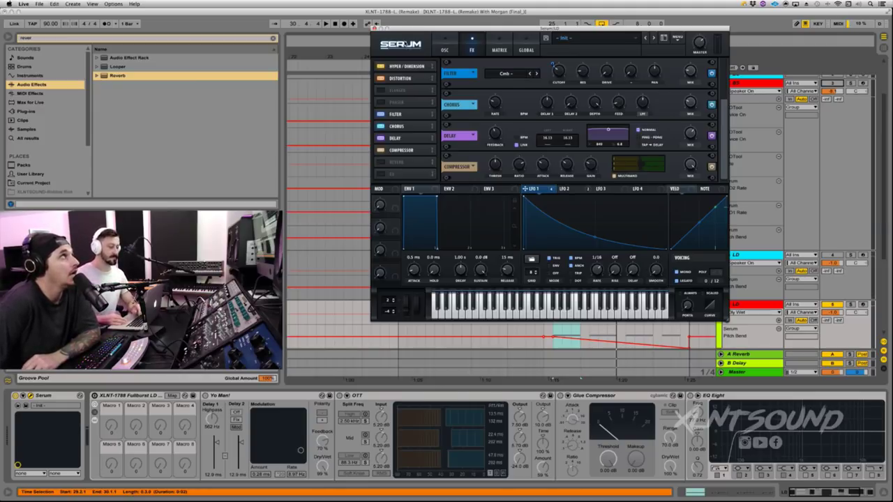
{"action": "left_click", "coordinate": [374, 27]}
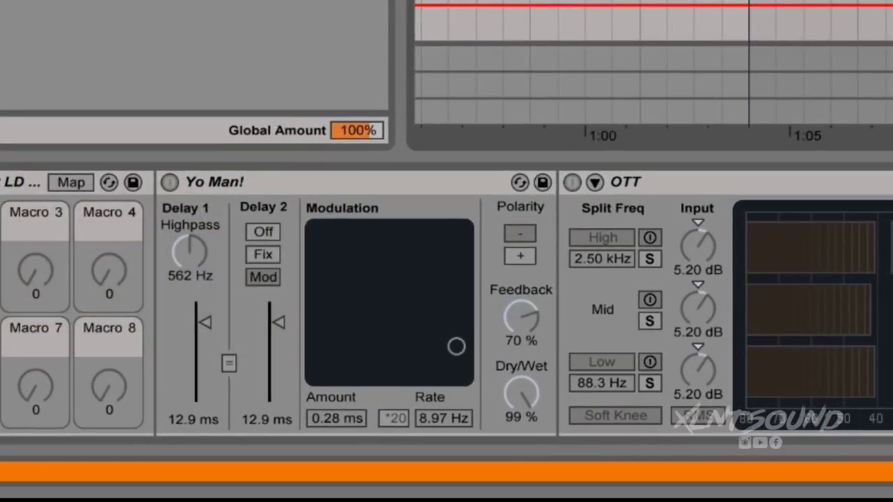
Enable the Yo Man! flanger on the lead, compare it bypassed and active, and select its modulation amount
{"action": "left_click", "coordinate": [572, 182]}
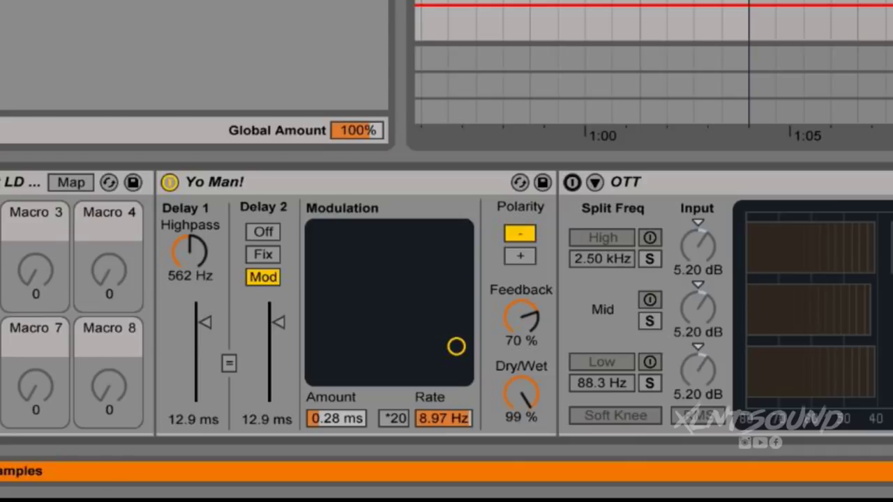
{"action": "scroll", "coordinate": [447, 304], "scroll_direction": "right", "scroll_amount": 5}
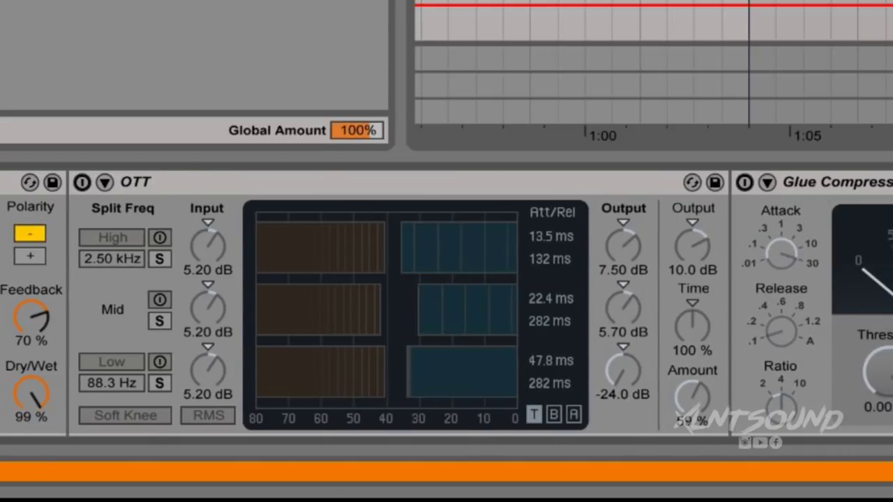
{"action": "scroll", "coordinate": [447, 303], "scroll_direction": "left", "scroll_amount": 5}
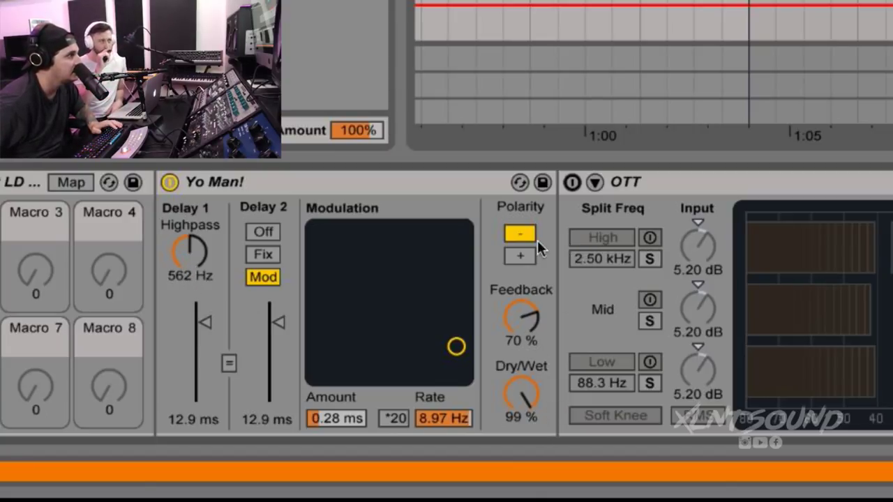
{"action": "left_click", "coordinate": [169, 181]}
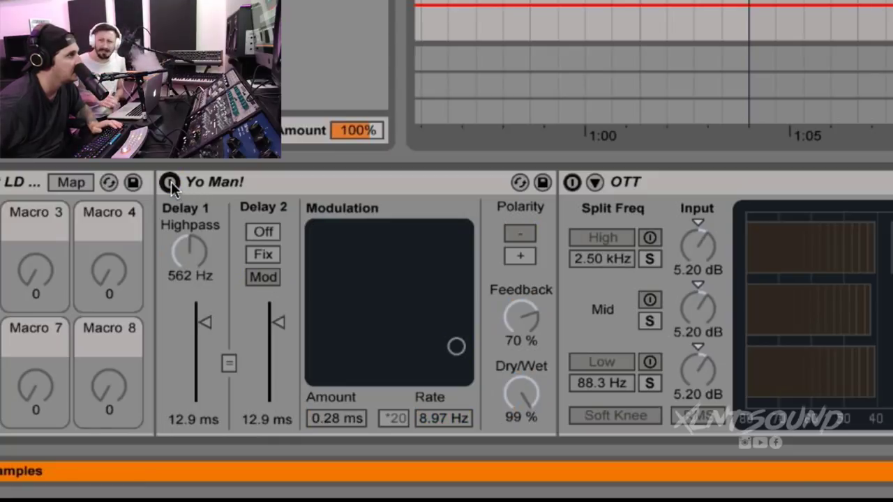
{"action": "left_click", "coordinate": [171, 181]}
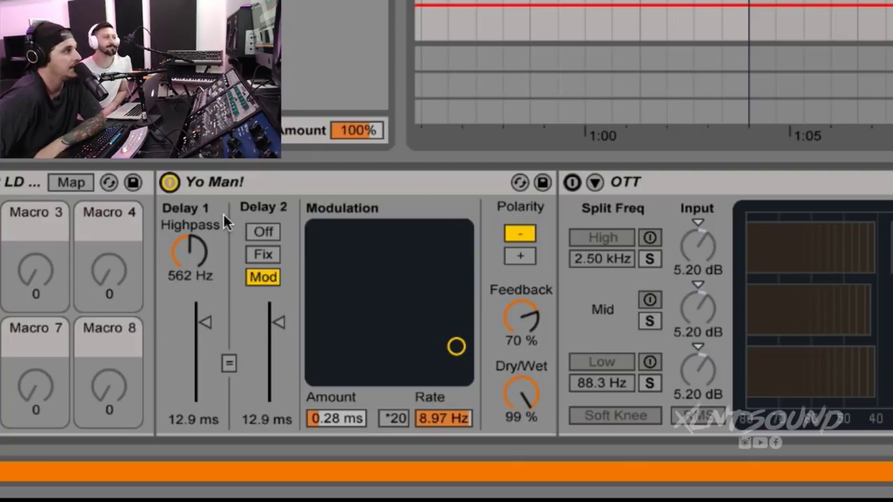
{"action": "left_click", "coordinate": [321, 421]}
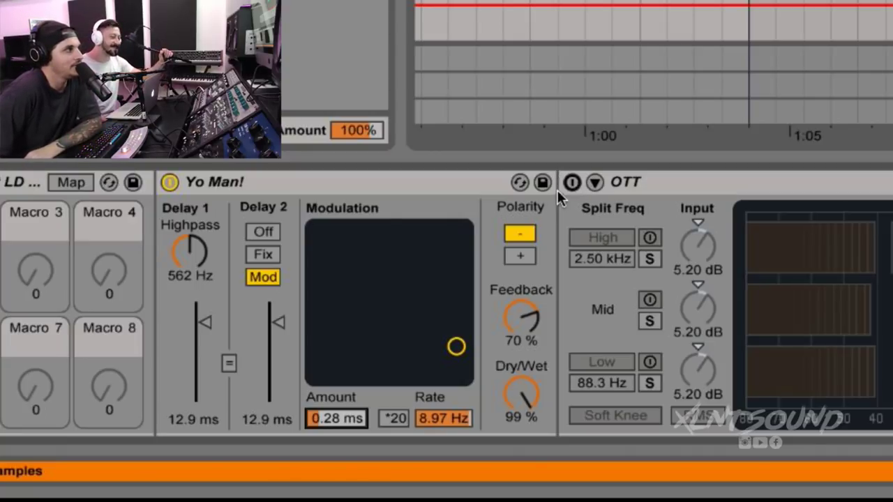
Enable the OTT multiband compressor, audition the lead clip through it, and enable the Glue Compressor
{"action": "left_click", "coordinate": [571, 182]}
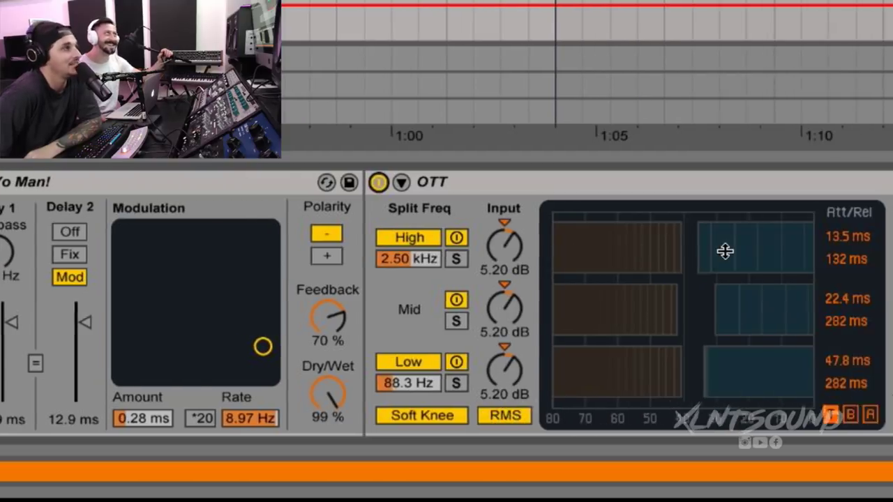
{"action": "scroll", "coordinate": [476, 244], "scroll_direction": "right", "scroll_amount": 2}
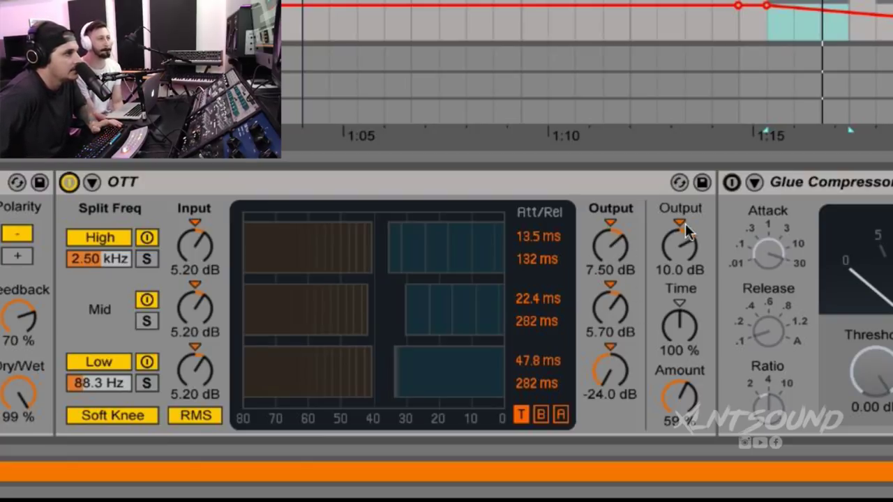
{"action": "key", "text": "space"}
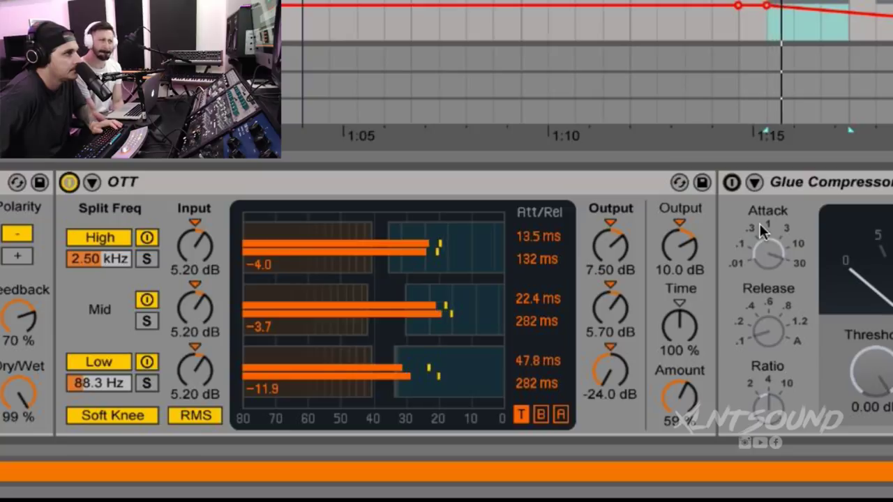
{"action": "left_click", "coordinate": [731, 182]}
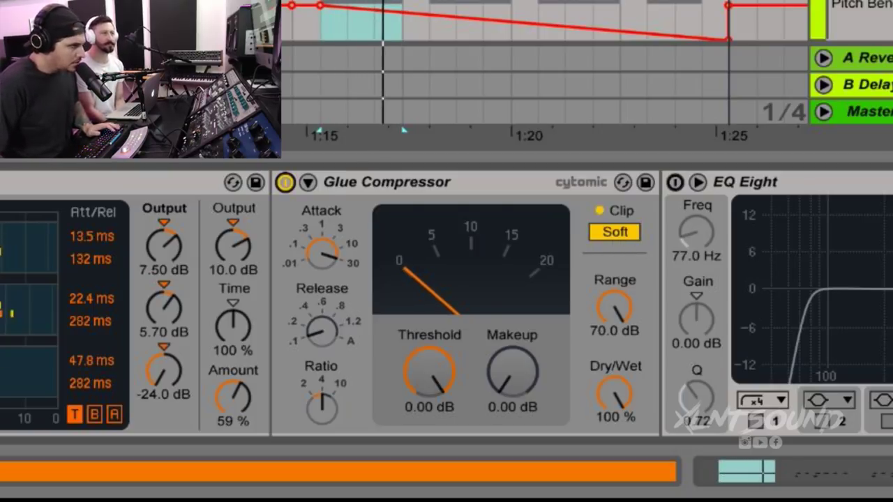
Enable EQ Eight on the lead and set the band 1 low-cut frequency to 300 Hz while auditioning the clip
{"action": "left_click", "coordinate": [753, 213]}
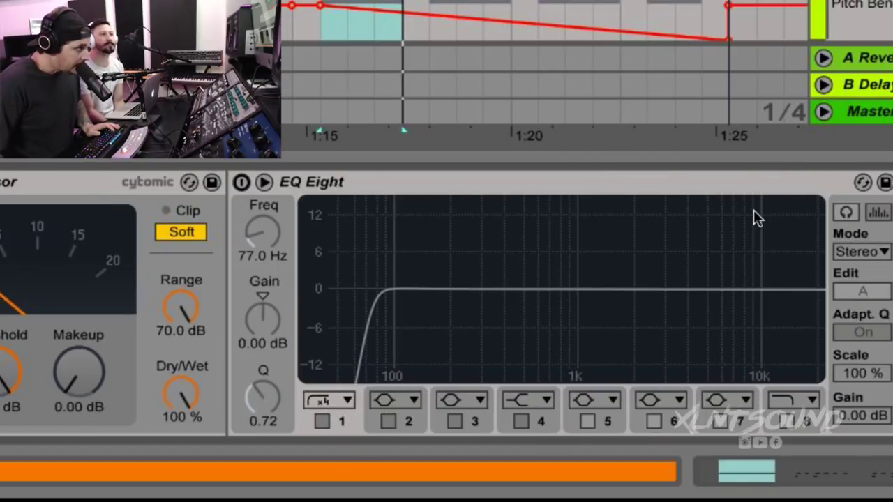
{"action": "left_click", "coordinate": [241, 183]}
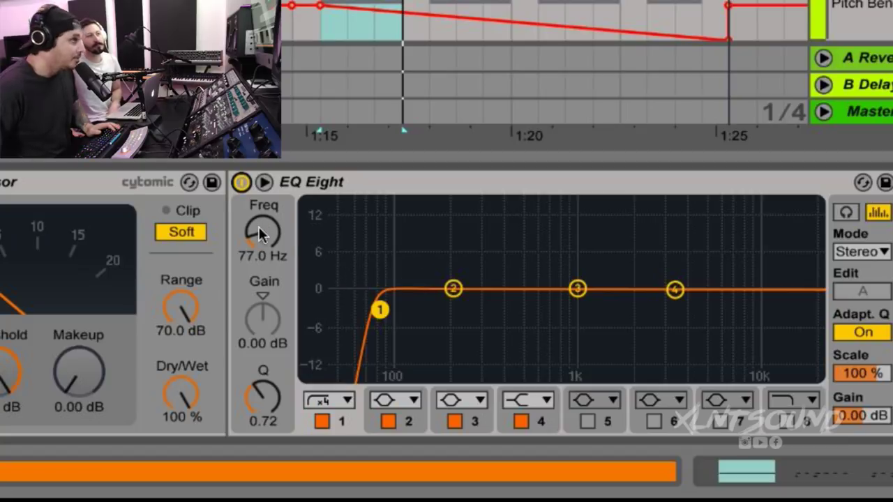
{"action": "left_click_drag", "start_coordinate": [258, 224], "coordinate": [258, 187]}
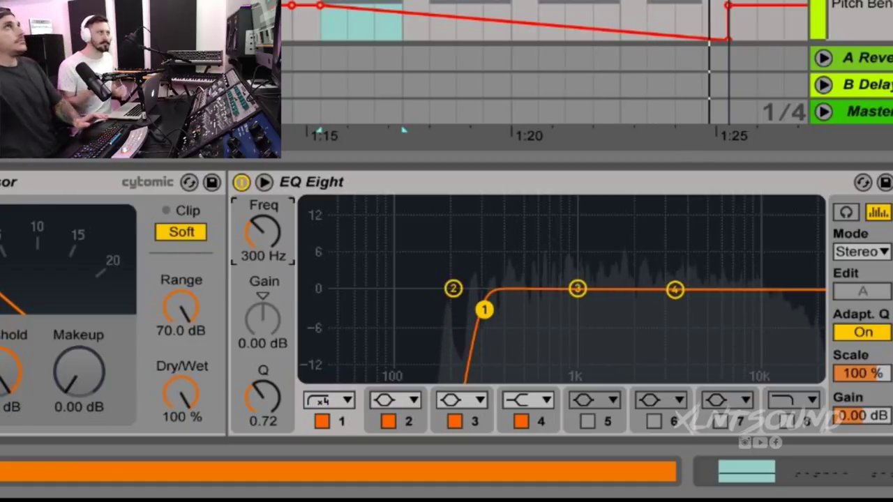
{"action": "key", "text": "space"}
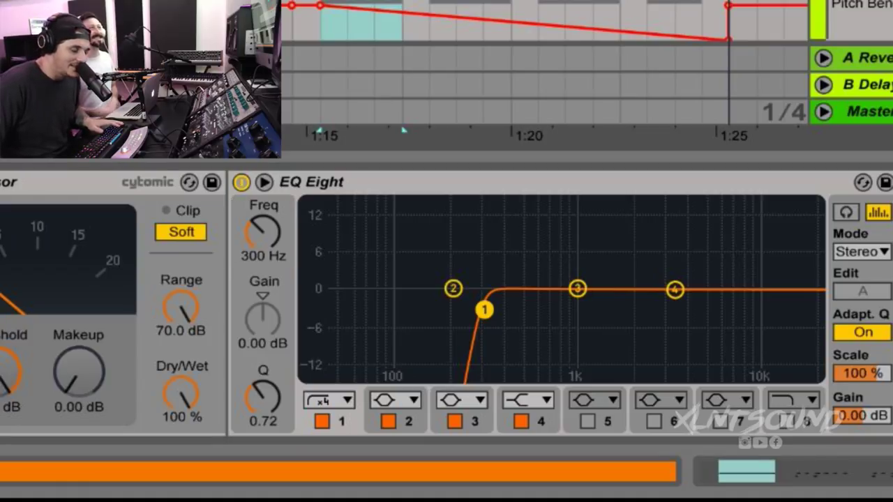
Play back the drop in the arrangement to hear the lead with the other tracks, and stop playback
{"action": "key", "text": "space"}
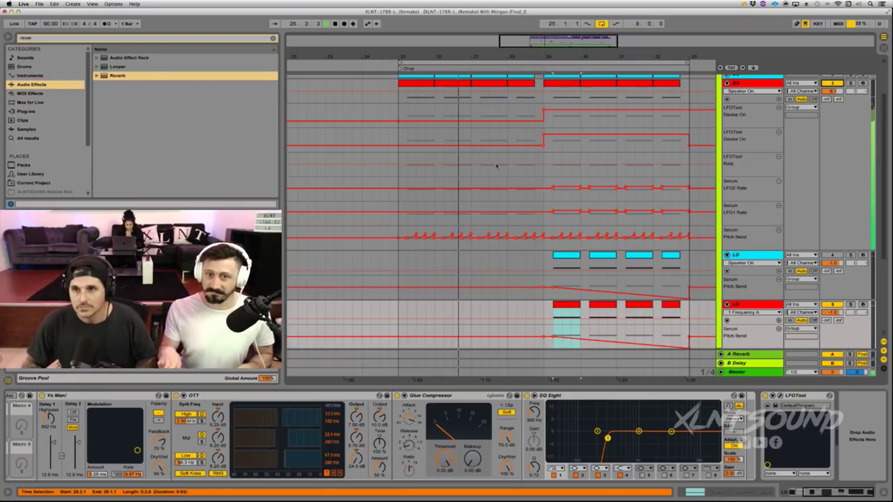
{"action": "scroll", "coordinate": [665, 184], "scroll_direction": "up", "scroll_amount": 3}
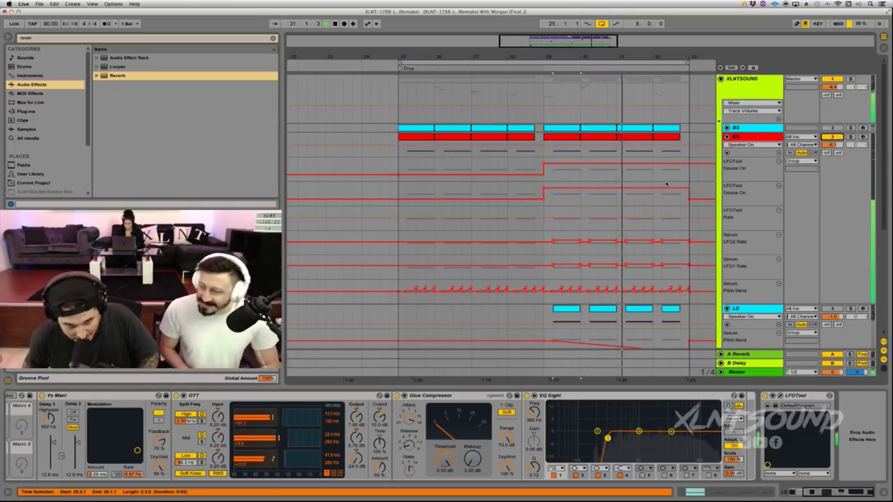
{"action": "key", "text": "space"}
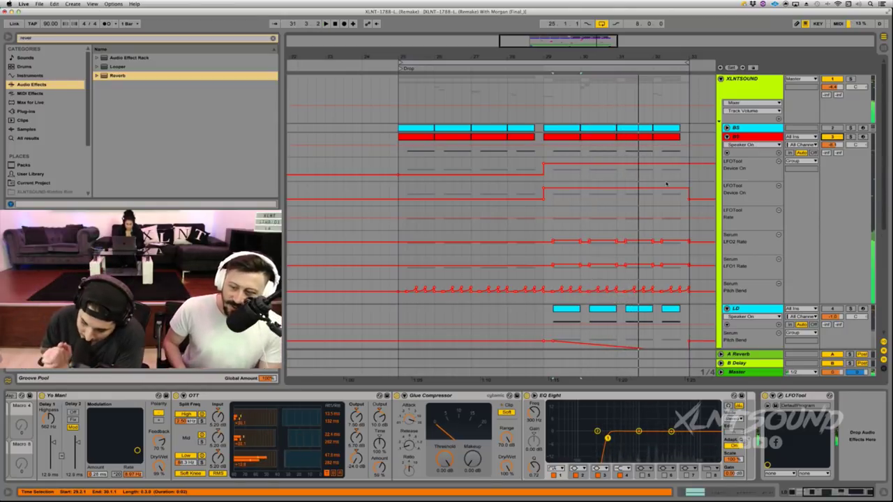